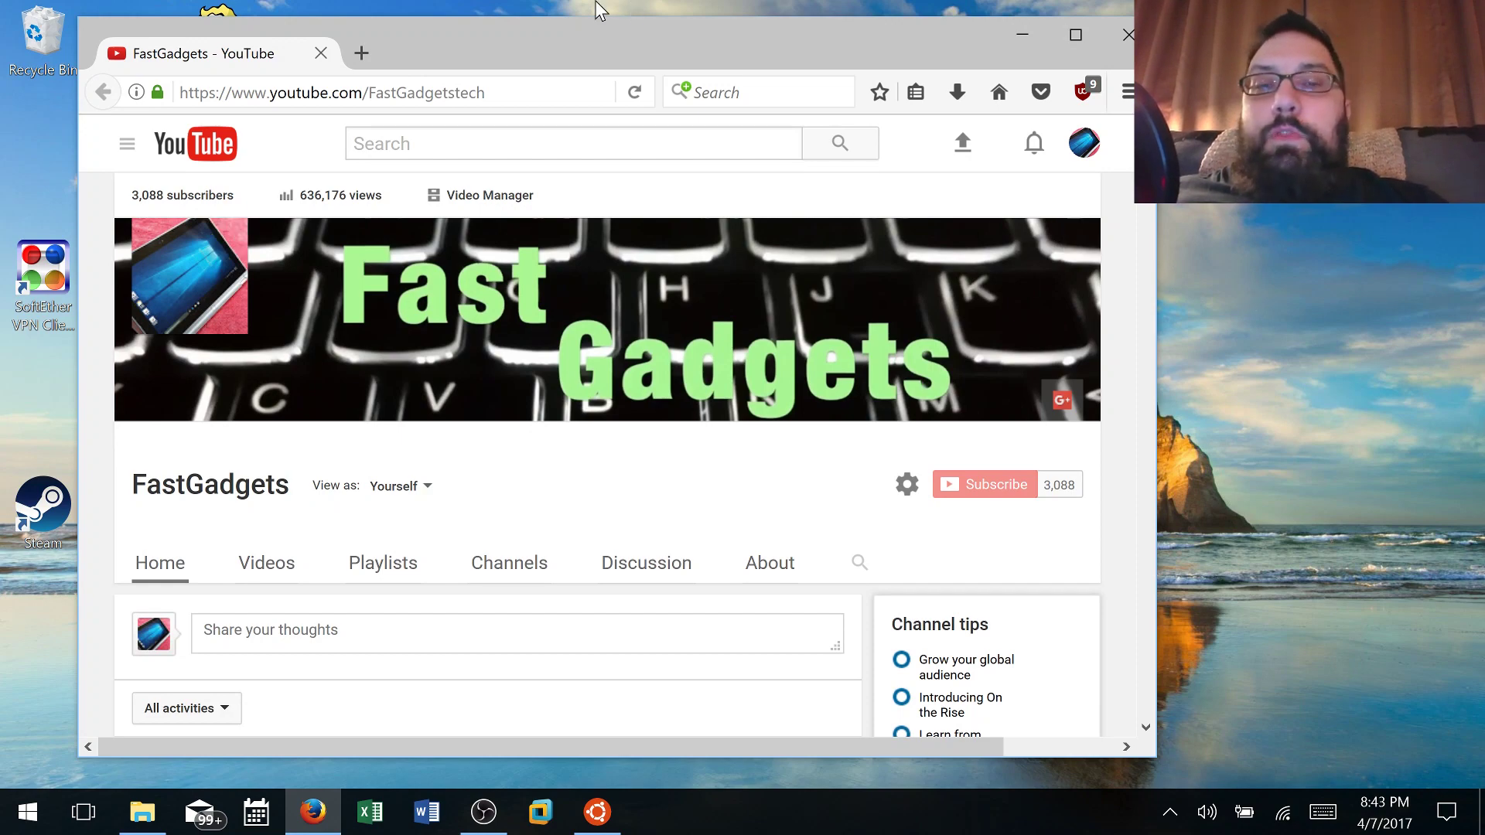
Move the Firefox window showing the FastGadgets channel right and slightly down
drag(549, 39, 793, 55)
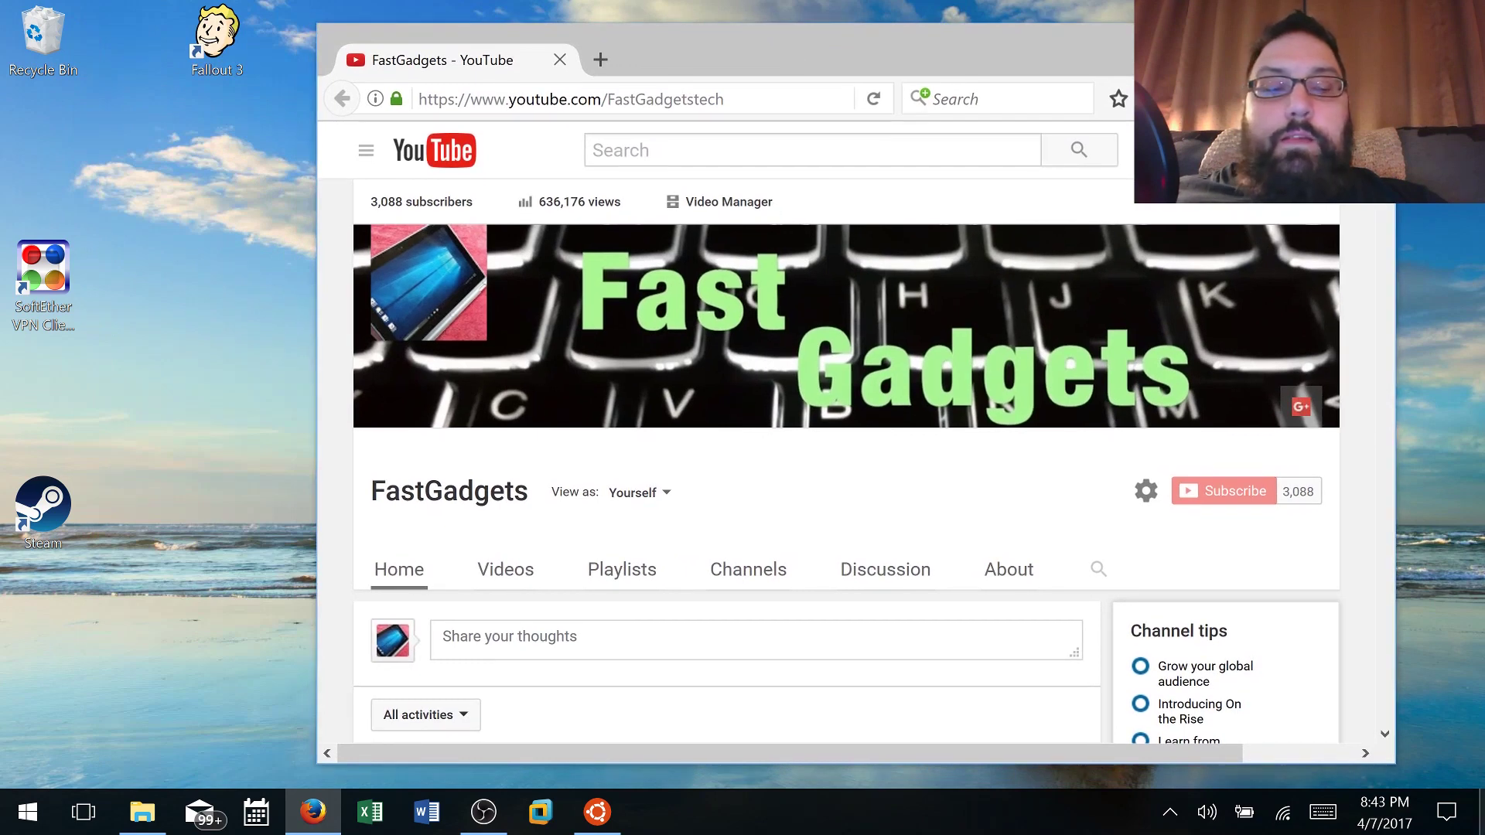
click(1444, 812)
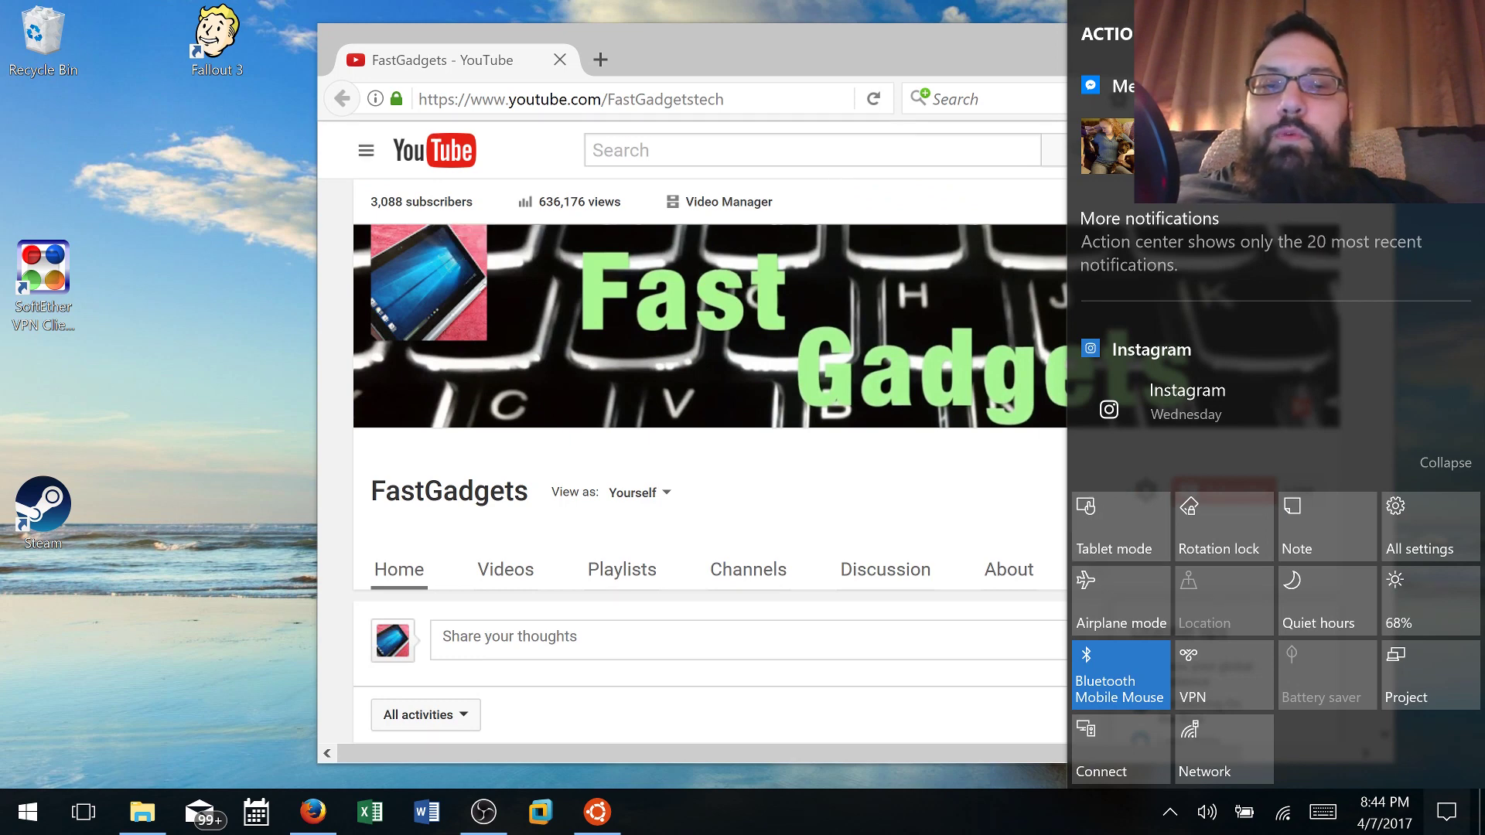
click(855, 44)
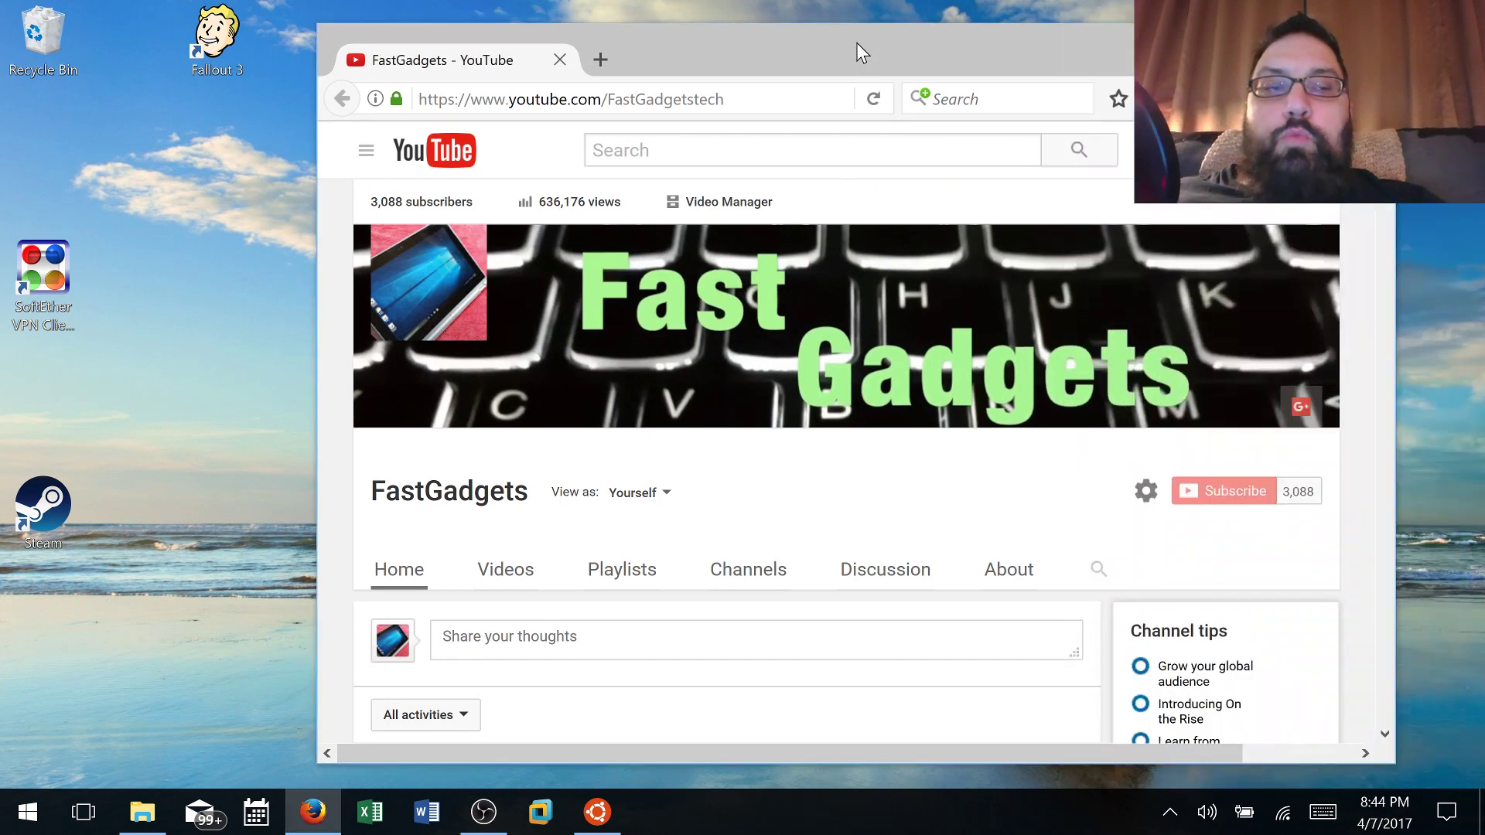
key(super+a)
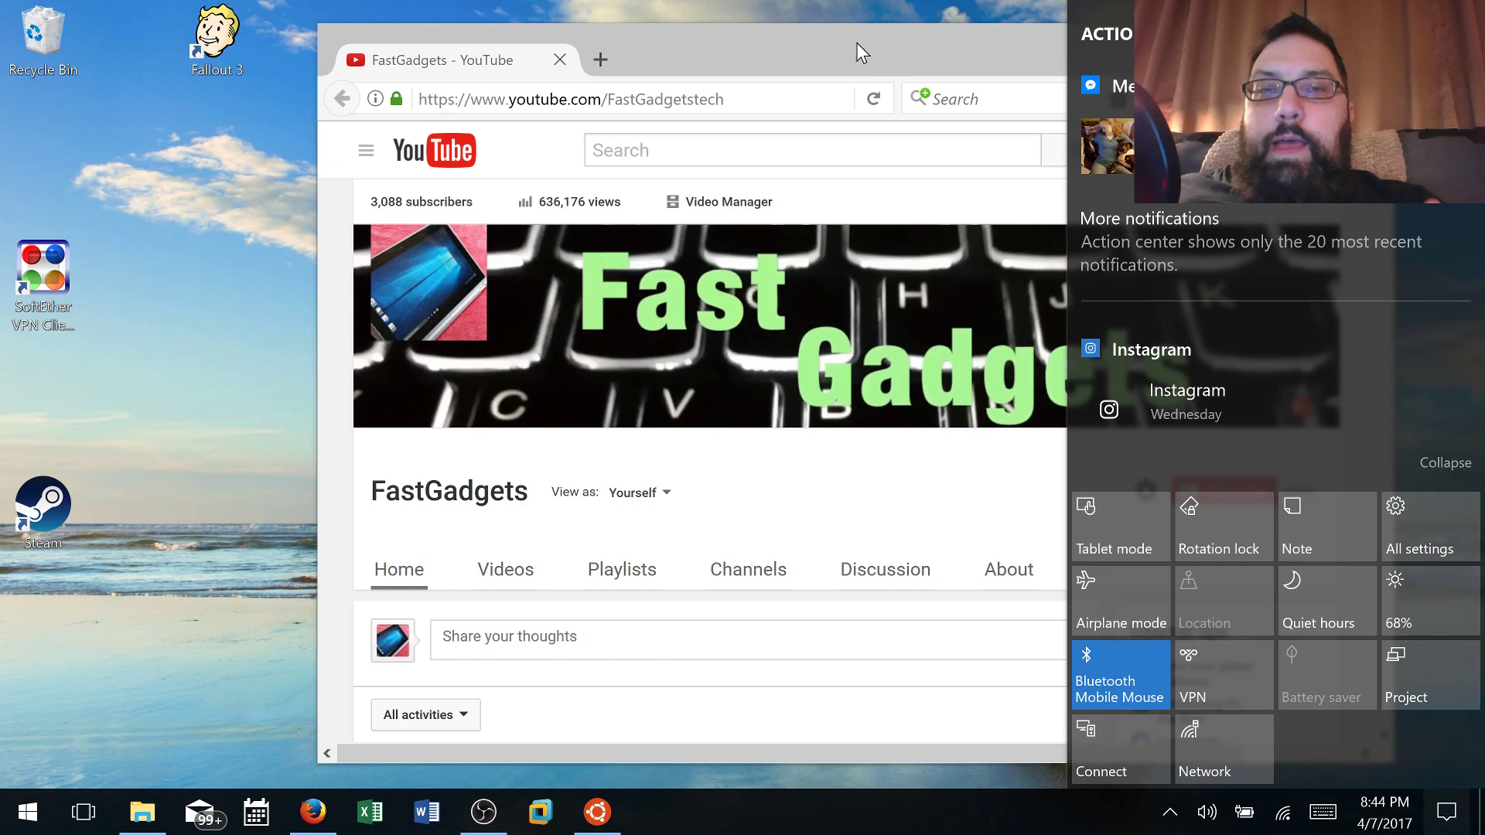
Open a new Firefox tab of pinned top sites and maximize the window to full screen
drag(856, 44, 638, 57)
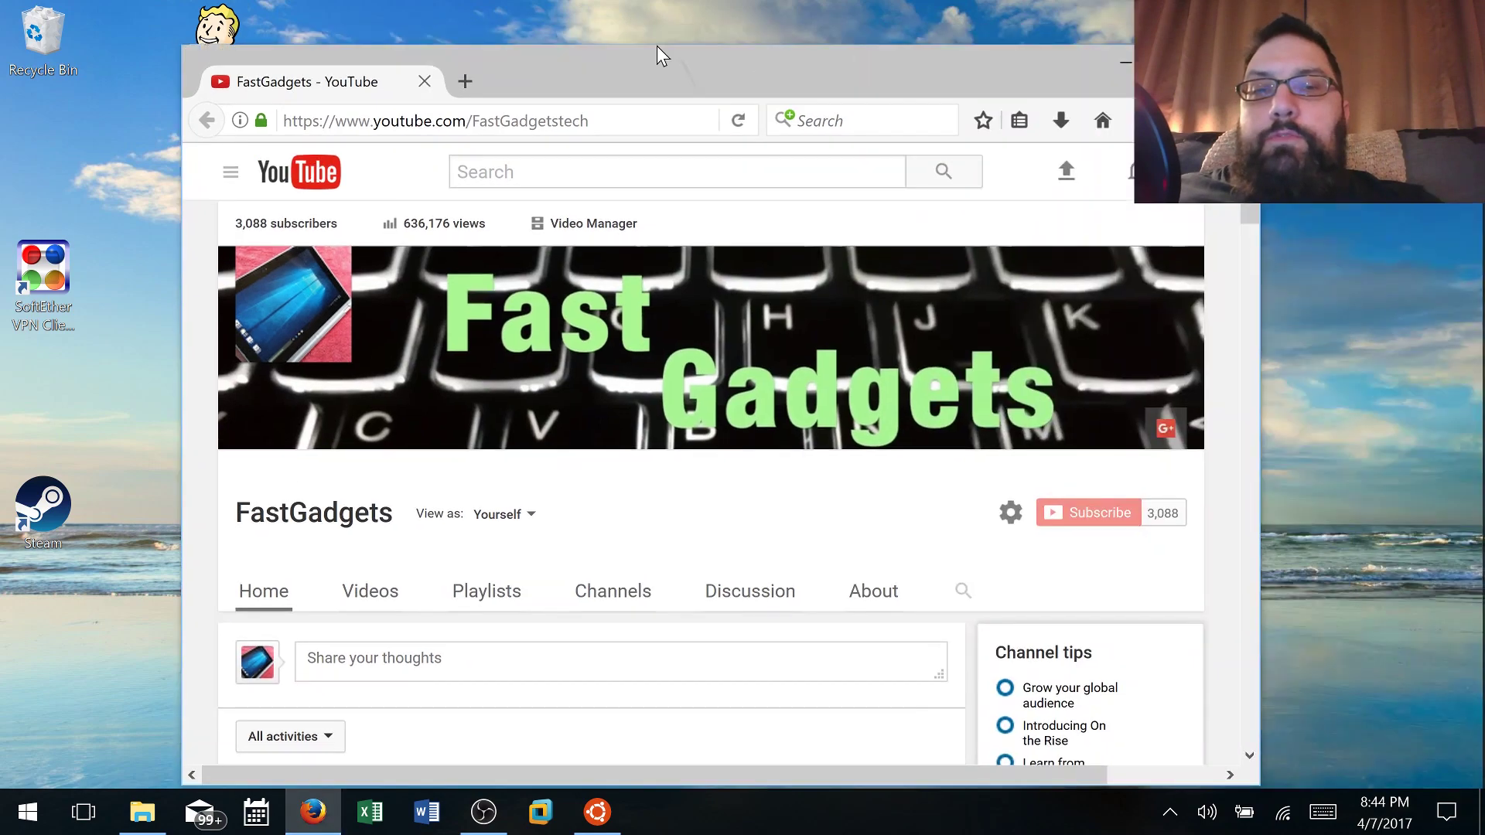
click(418, 63)
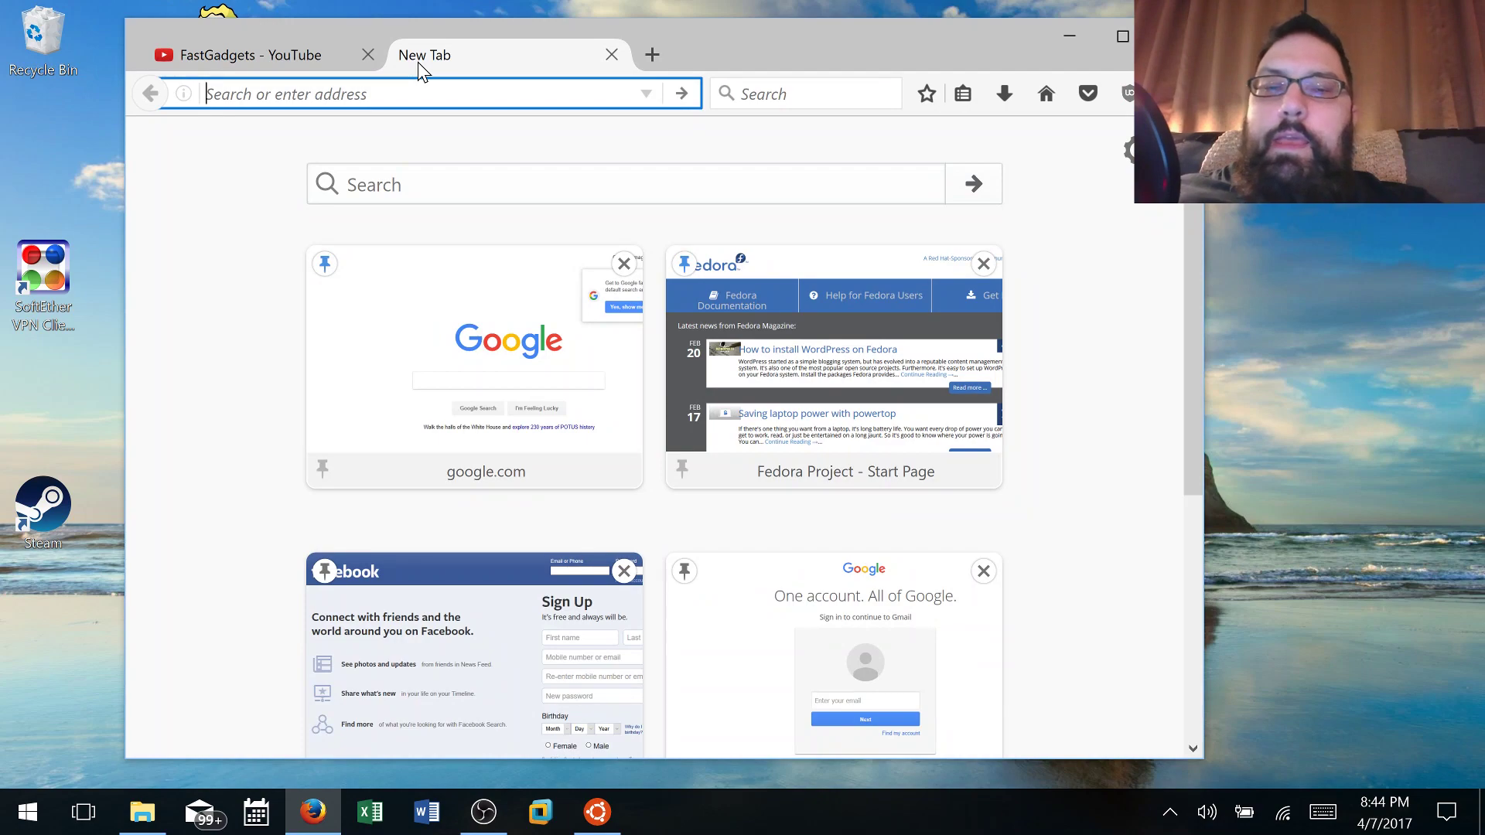
scroll(1098, 336, down, 5)
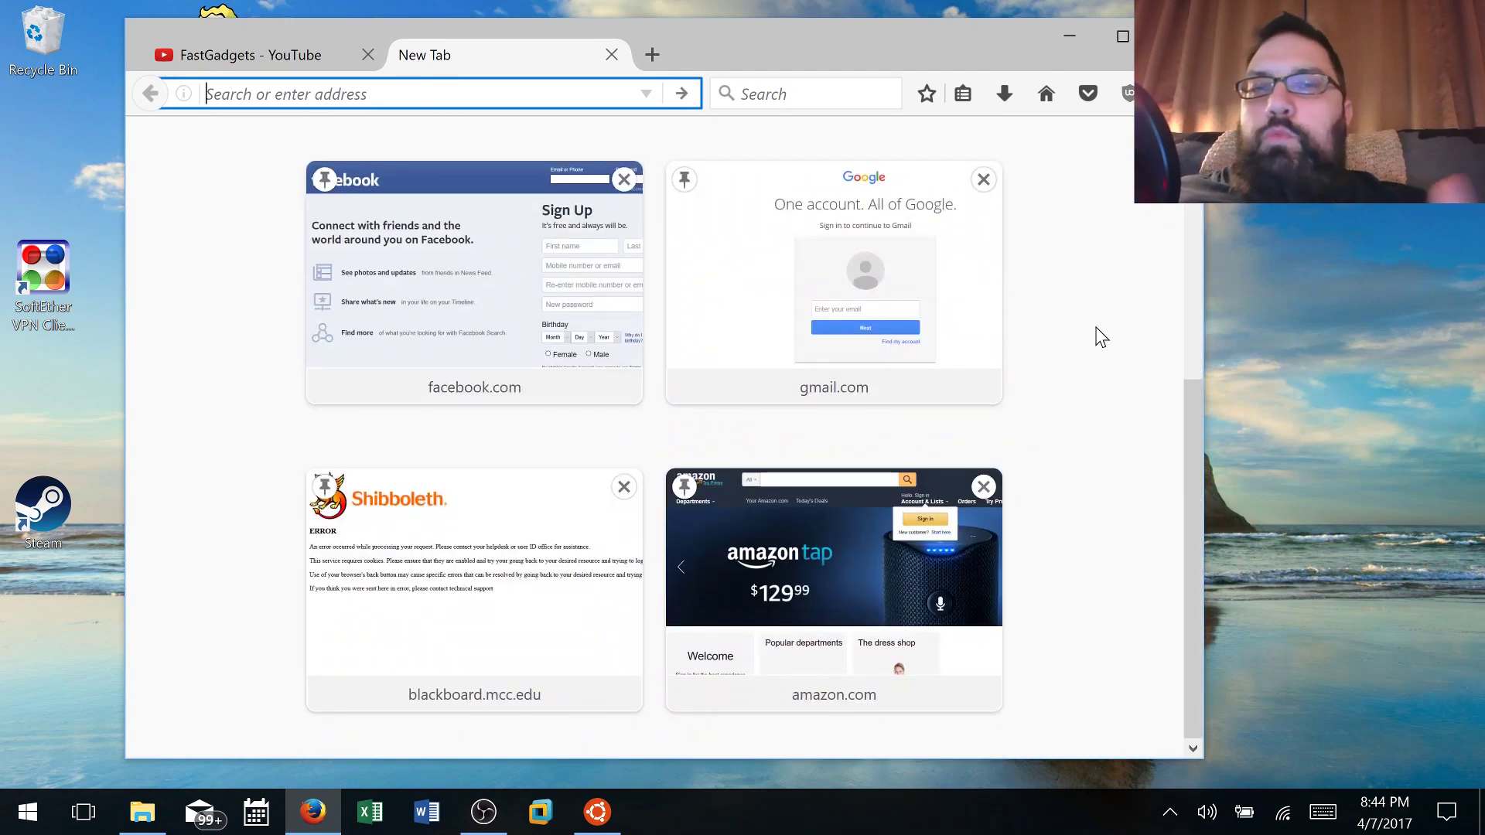
scroll(1066, 438, up, 5)
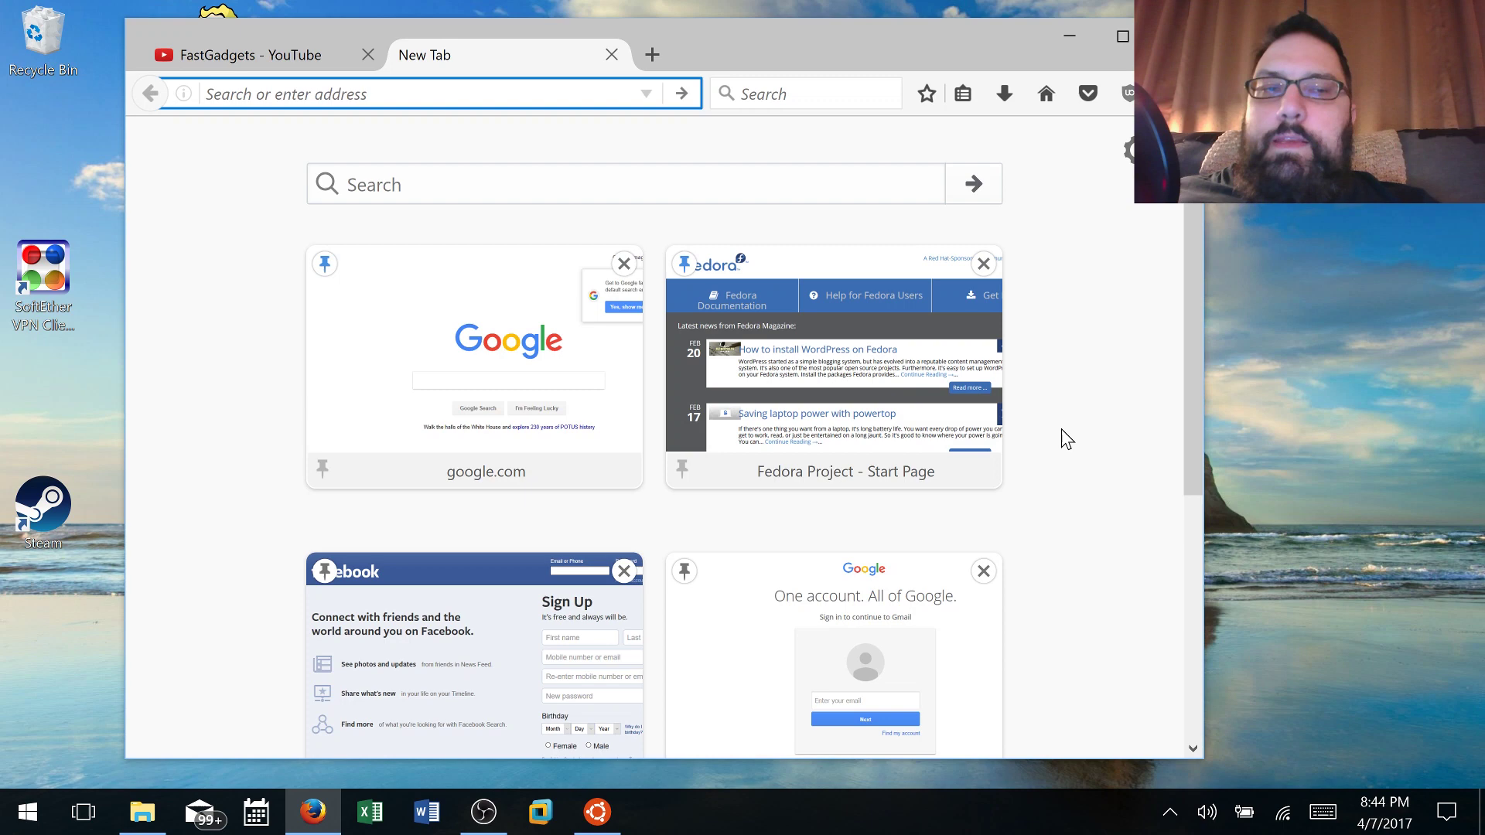
scroll(1183, 410, down, 5)
scroll(1183, 410, down, 2)
scroll(1183, 411, up, 8)
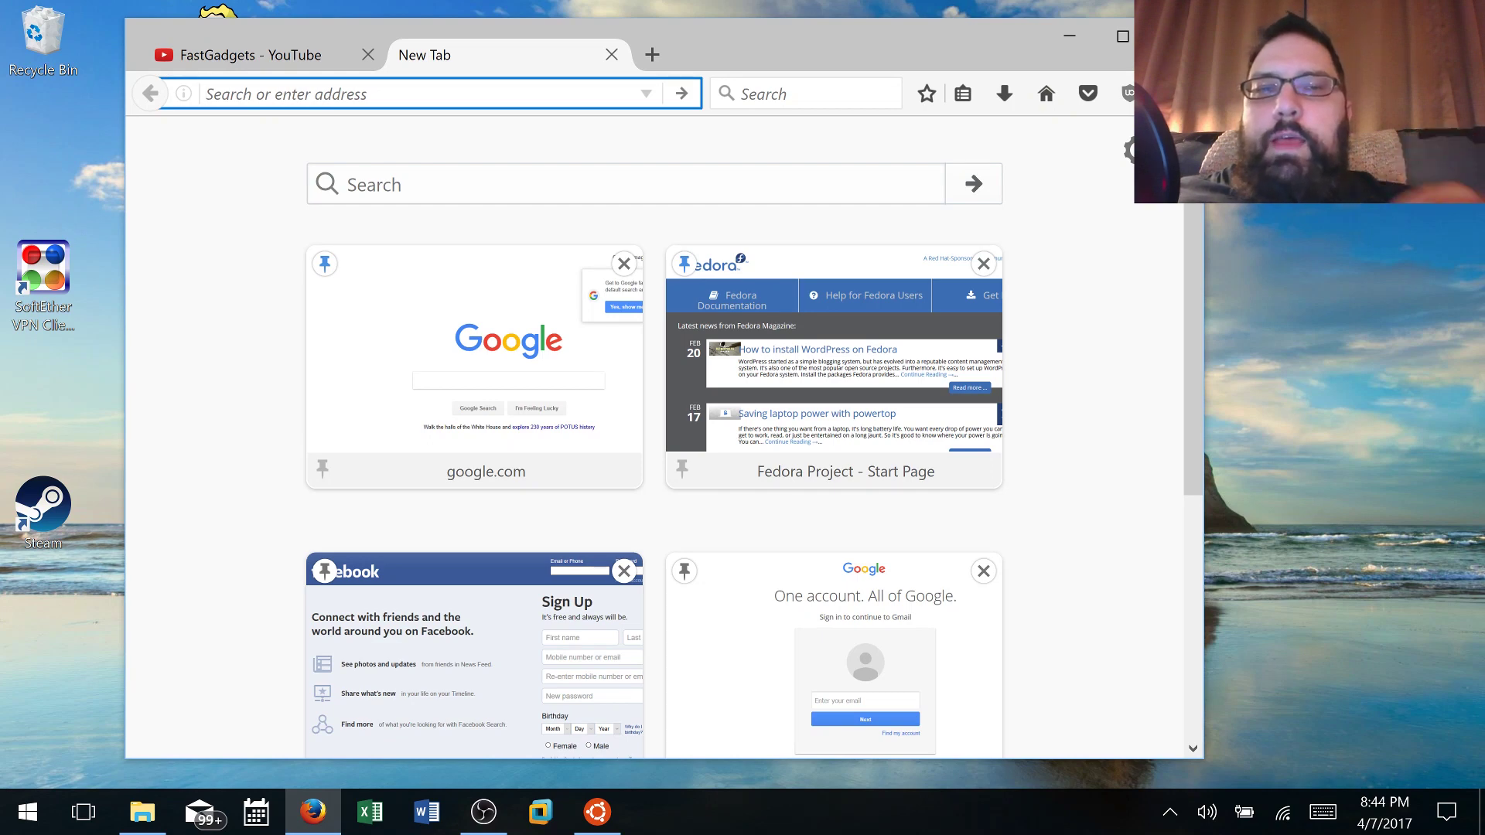
mouse_move(851, 27)
mouse_down()
mouse_move(922, 29)
mouse_move(900, 21)
mouse_move(851, 52)
mouse_move(896, 31)
mouse_up()
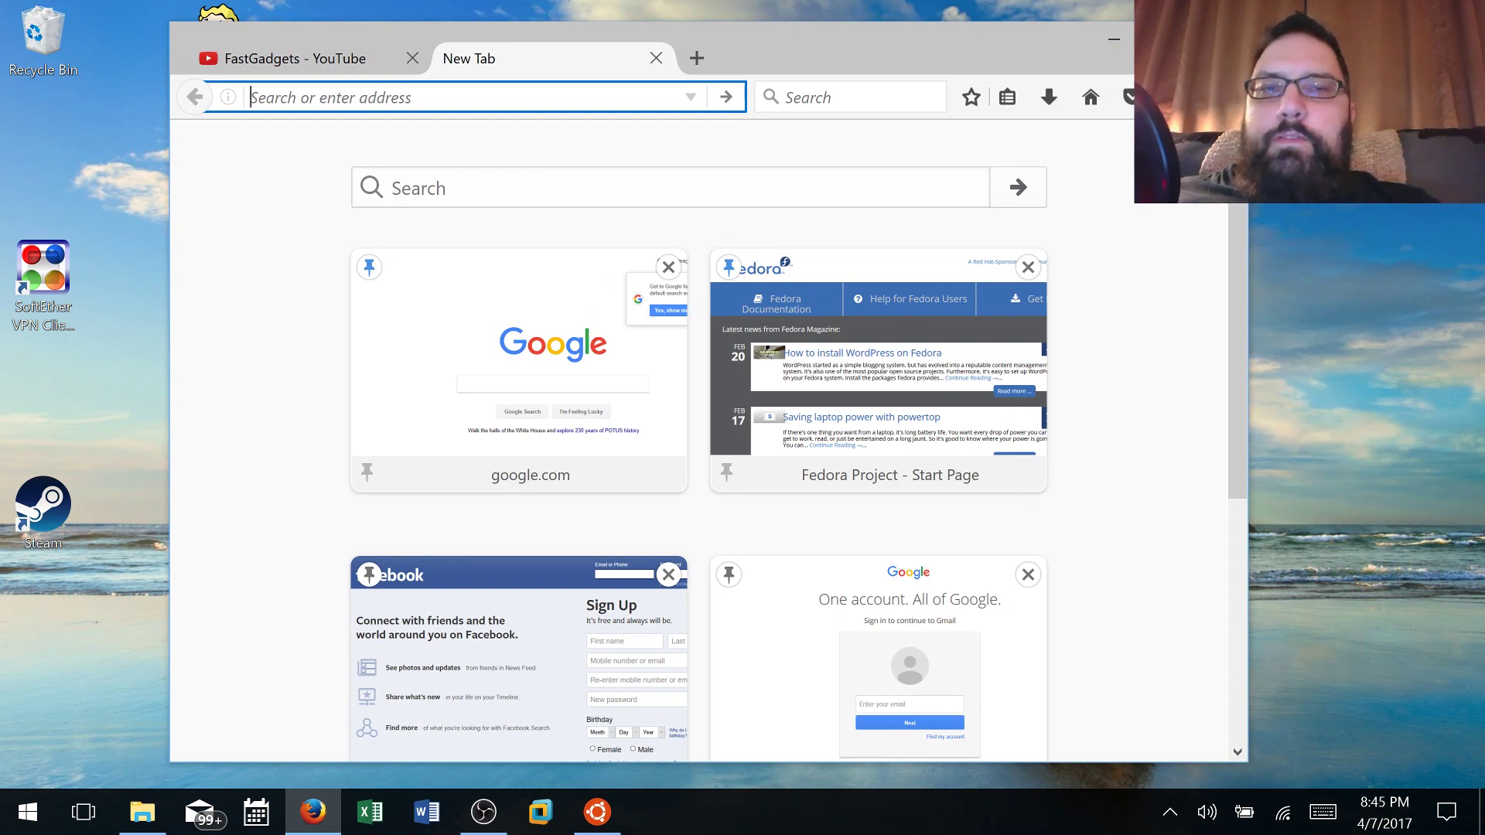
key(super+Up)
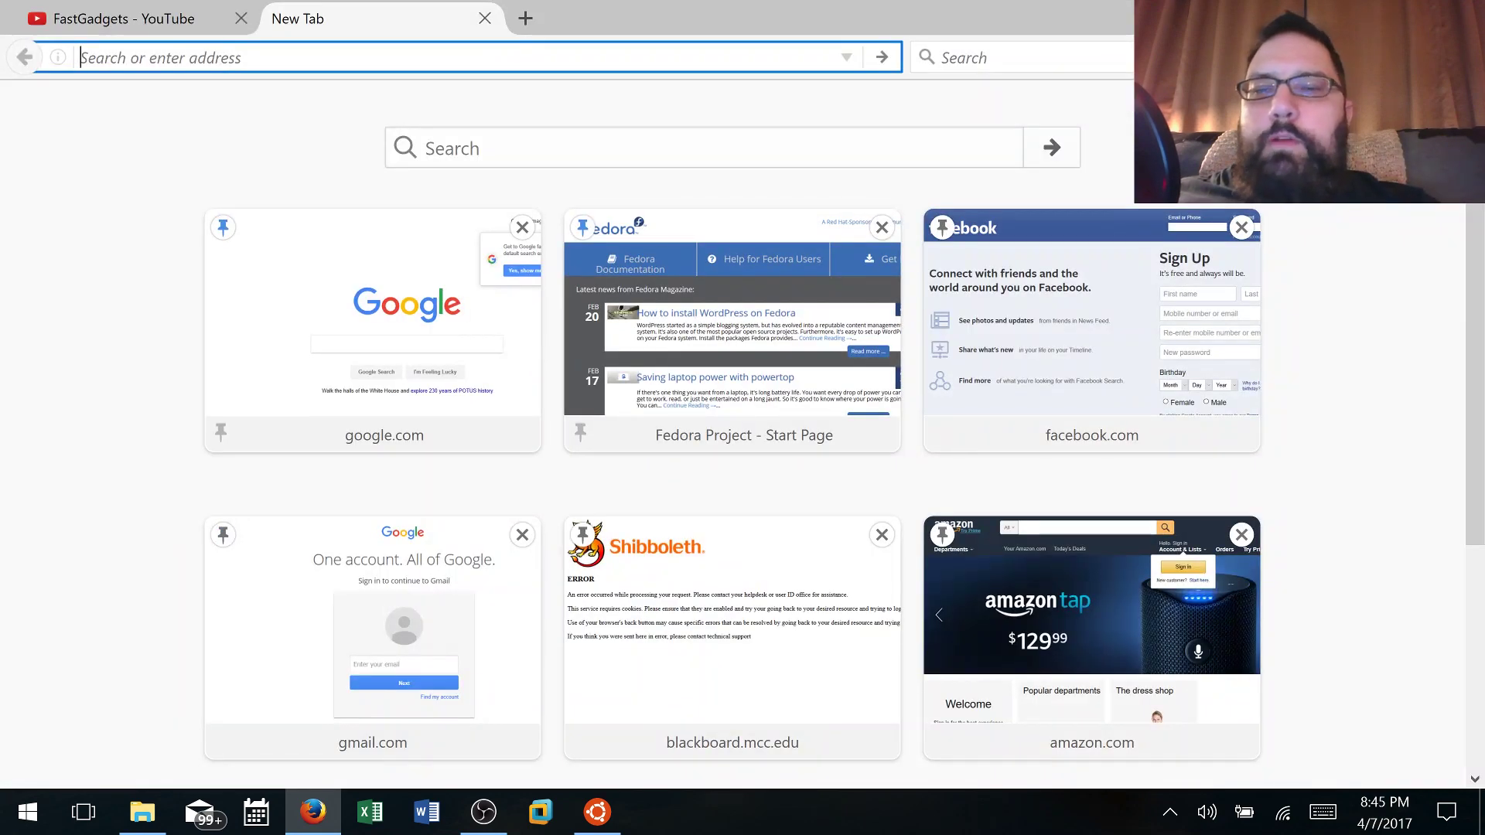
Load the Fedora Project start page and restore Firefox to a floating window with Win+Down
click(732, 348)
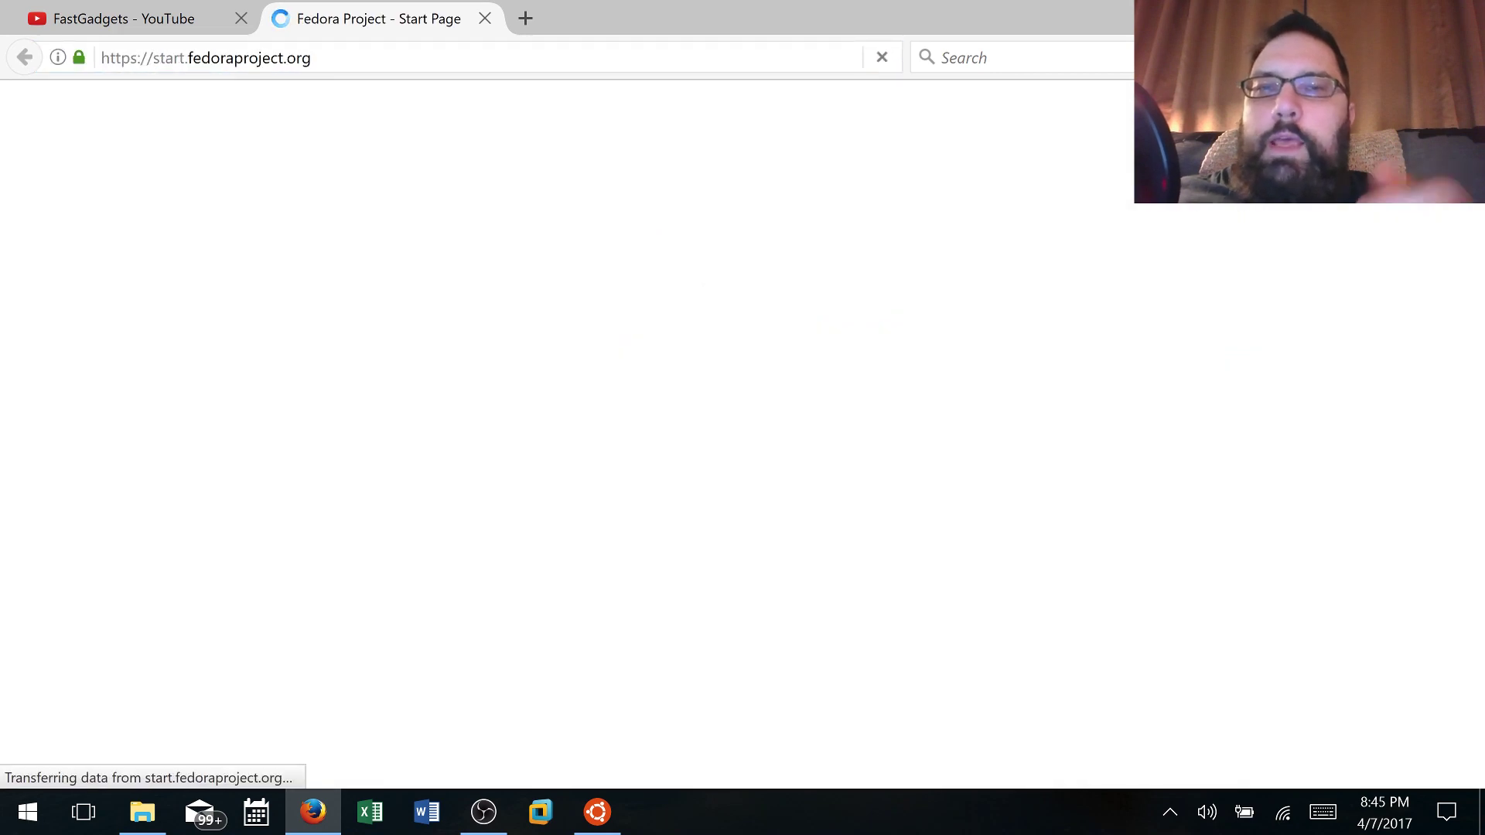
key(super+Down)
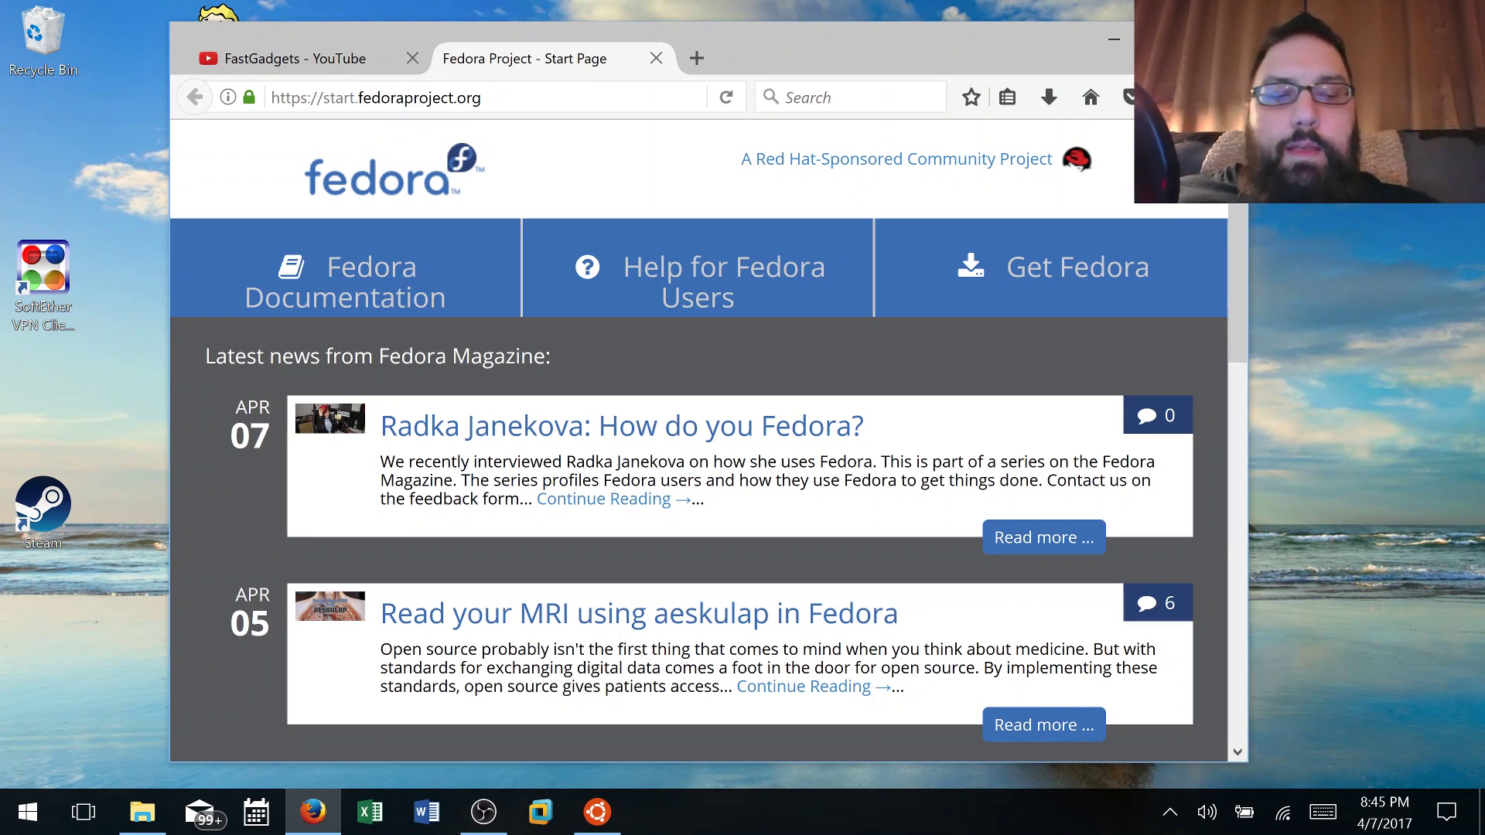
click(1244, 812)
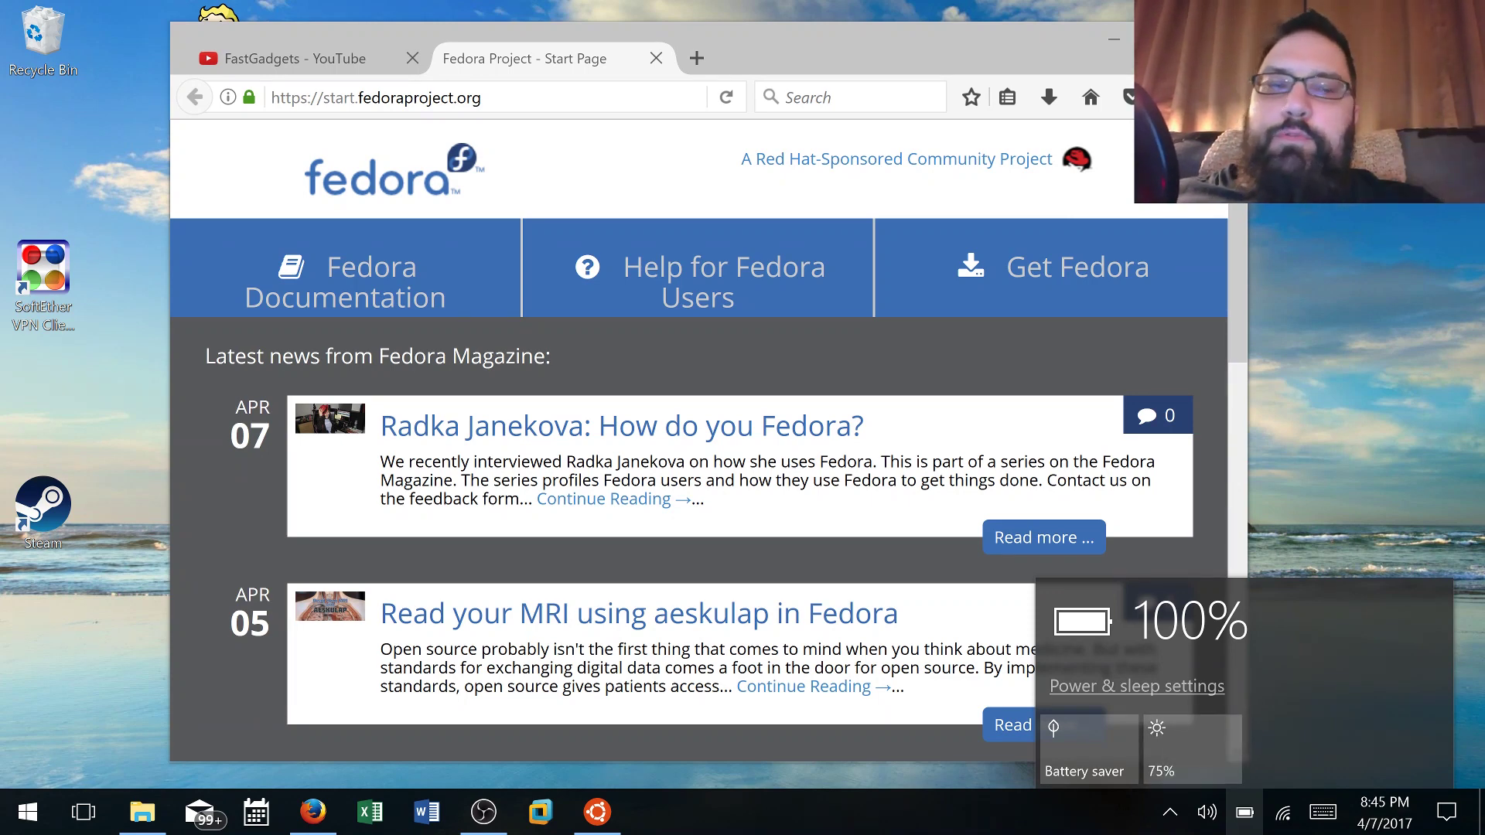
key(Escape)
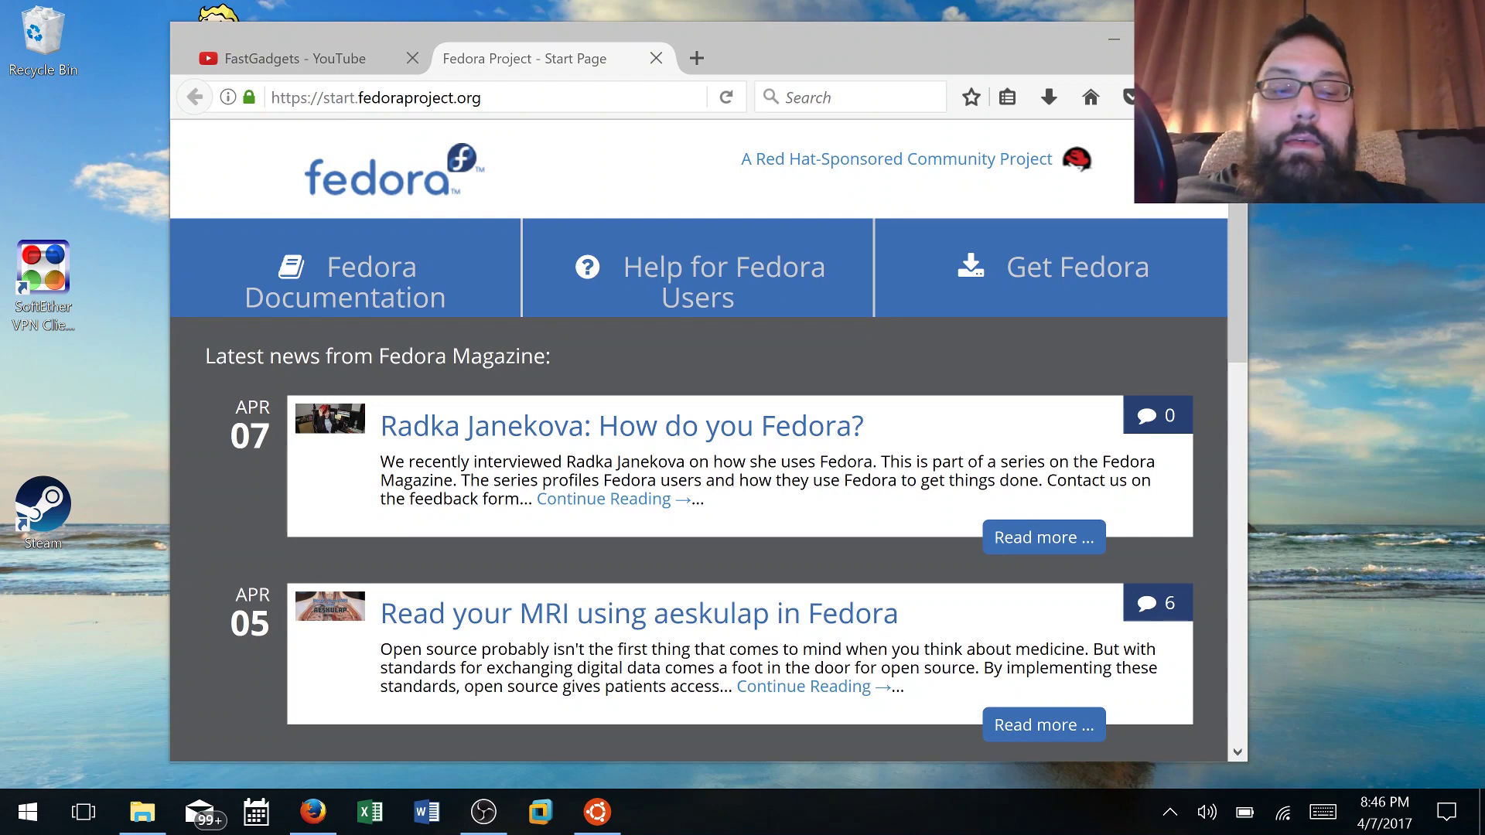
click(1244, 812)
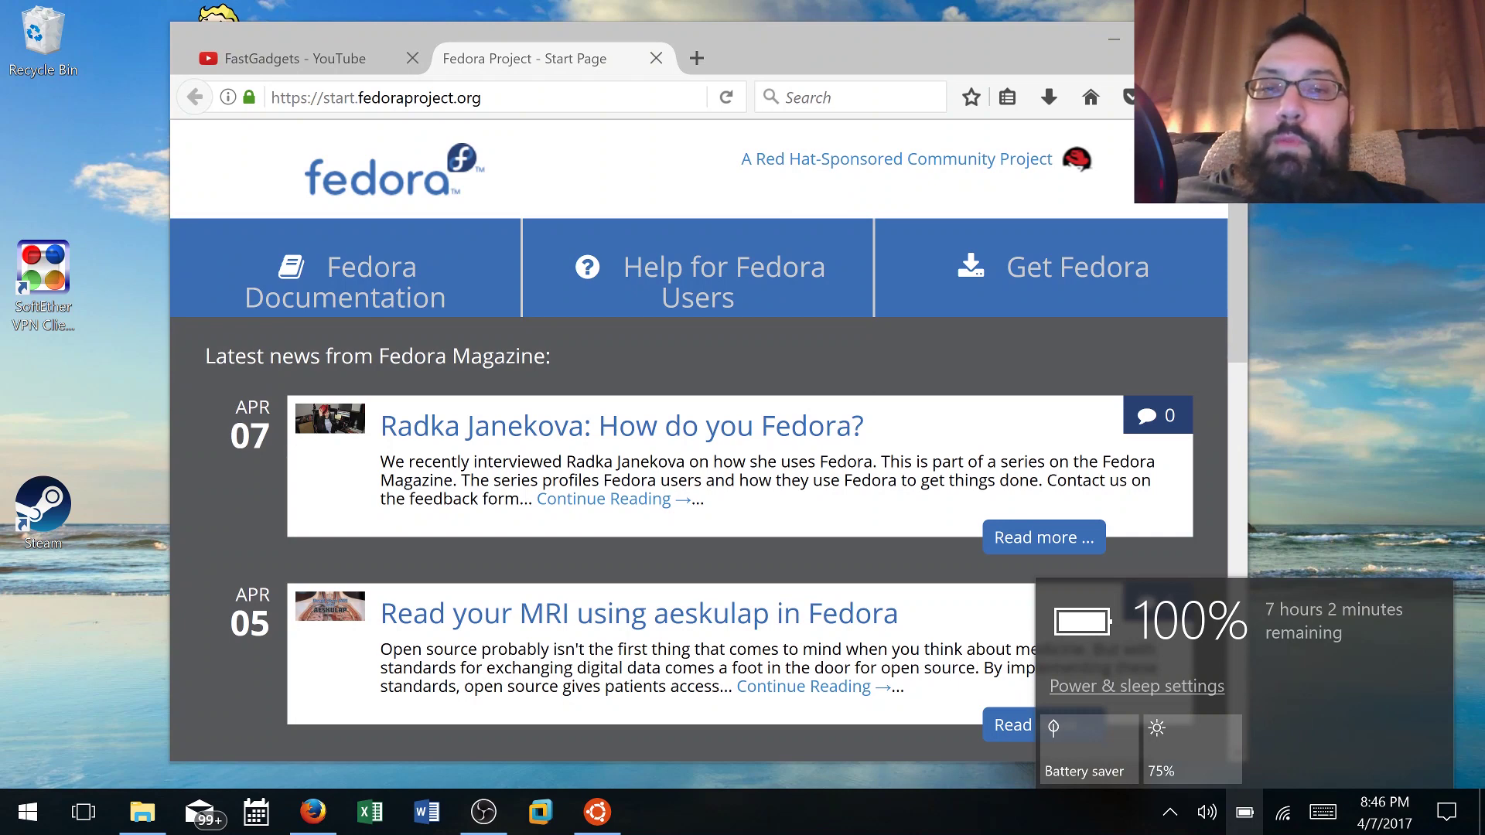
key(Escape)
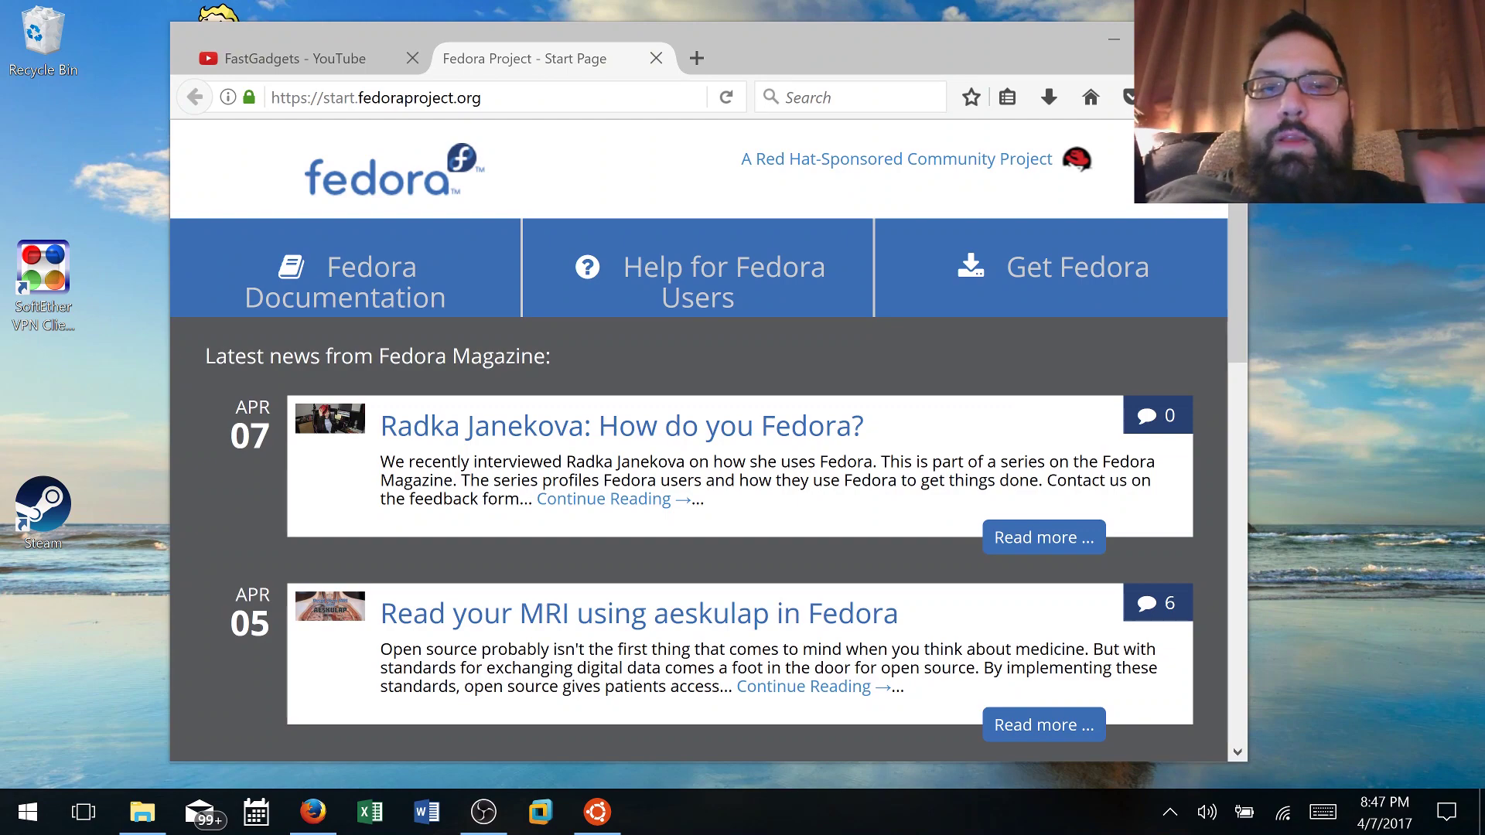
Shift the Firefox window right and back left, then launch Excel from the taskbar
drag(851, 31, 1027, 20)
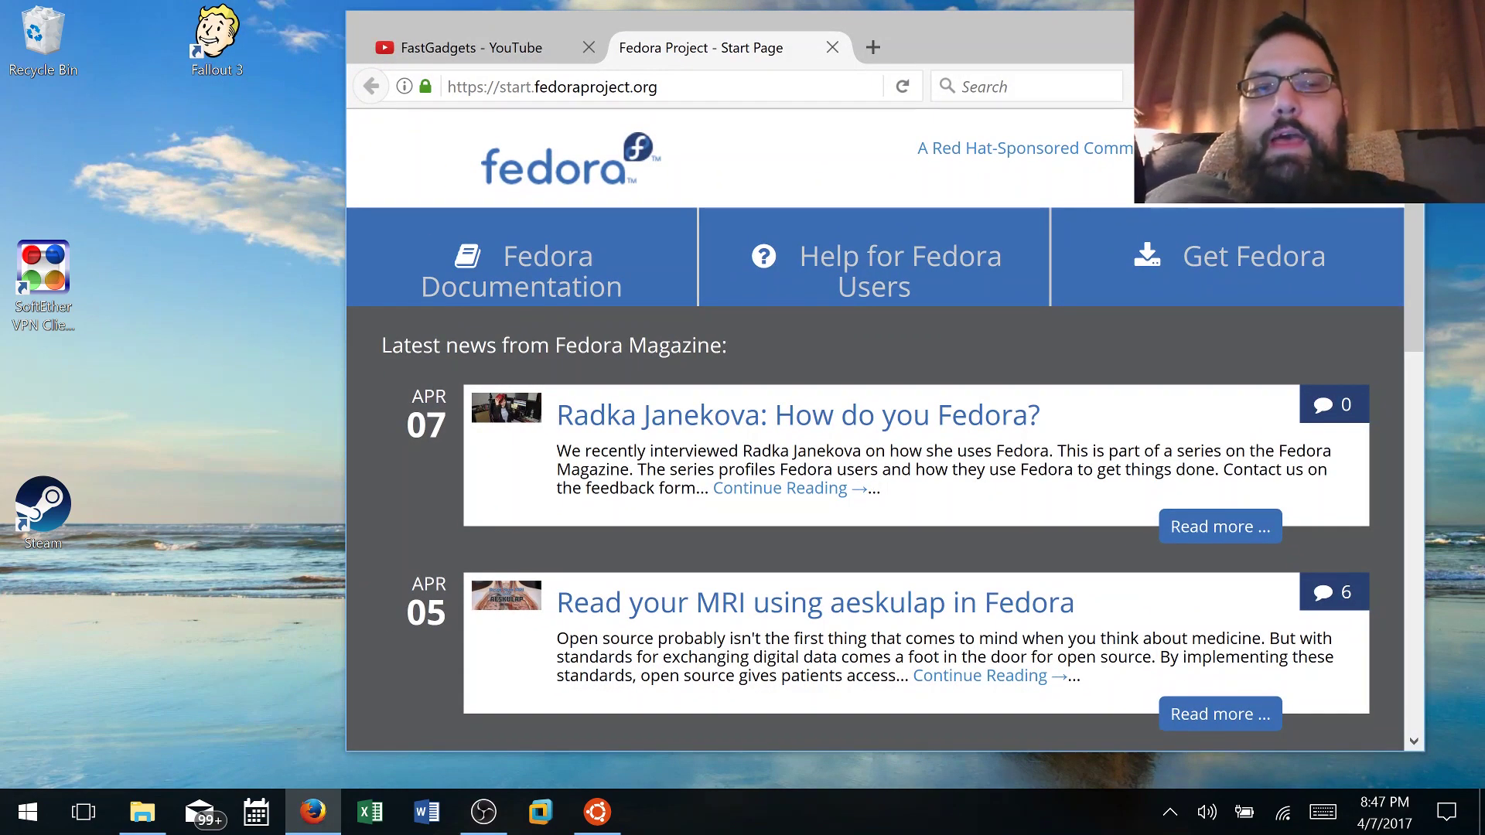
drag(1026, 21, 880, 35)
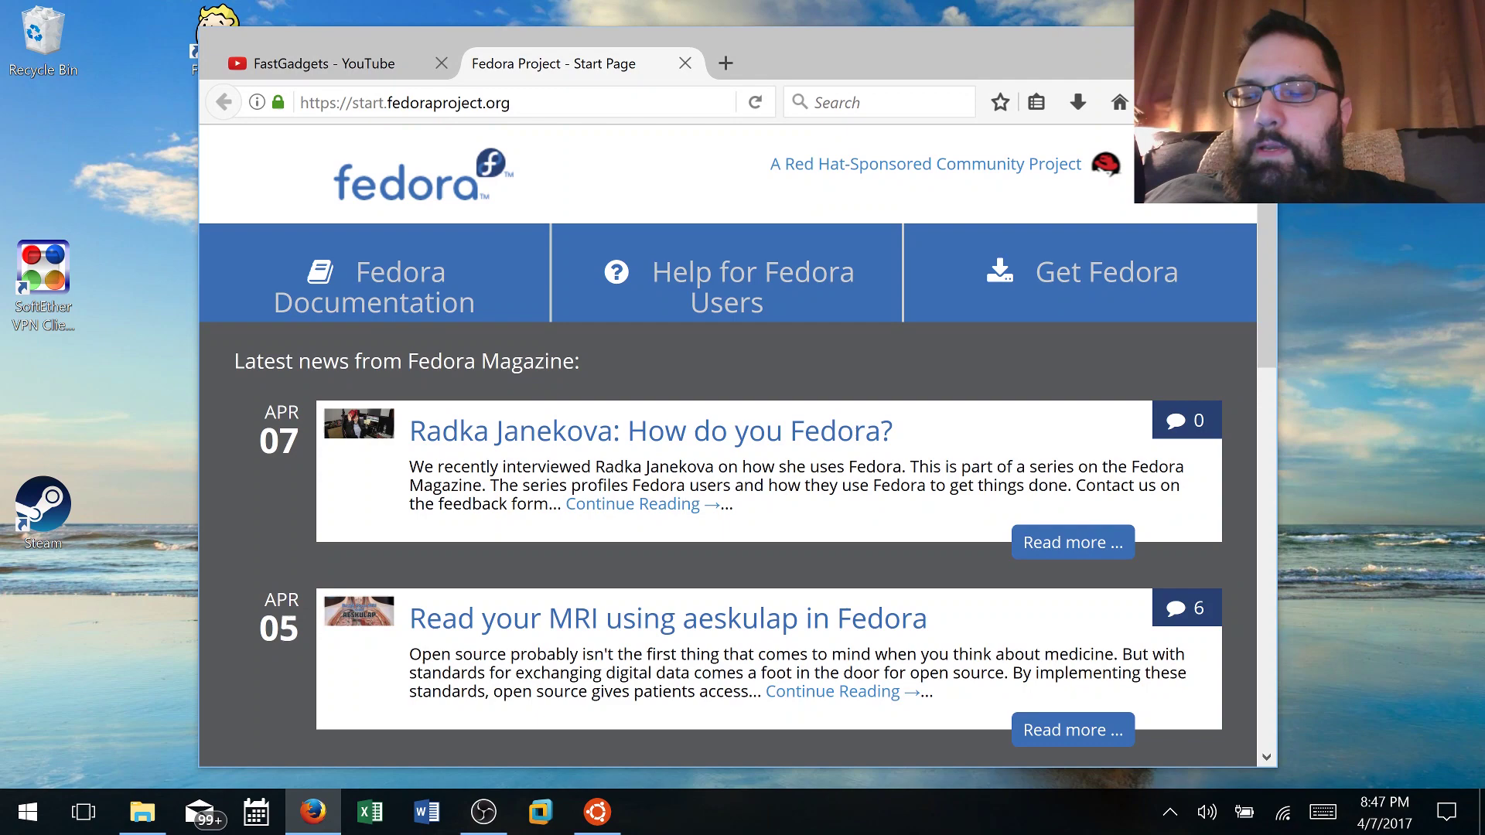
click(370, 811)
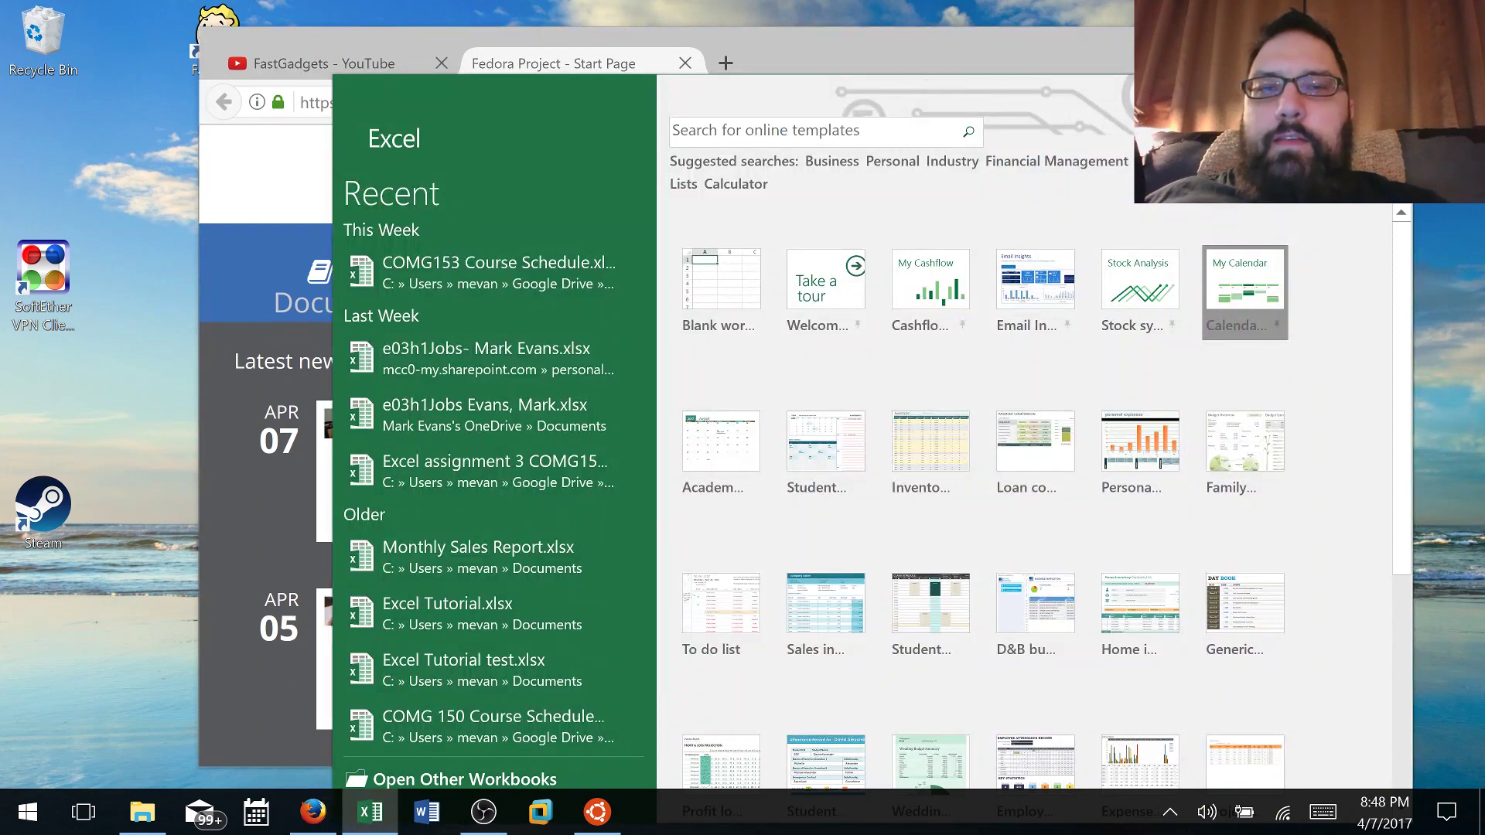
Start a Calendar Insights template workbook, then quit Excel with Alt+F4 choosing Don't Save
click(1245, 292)
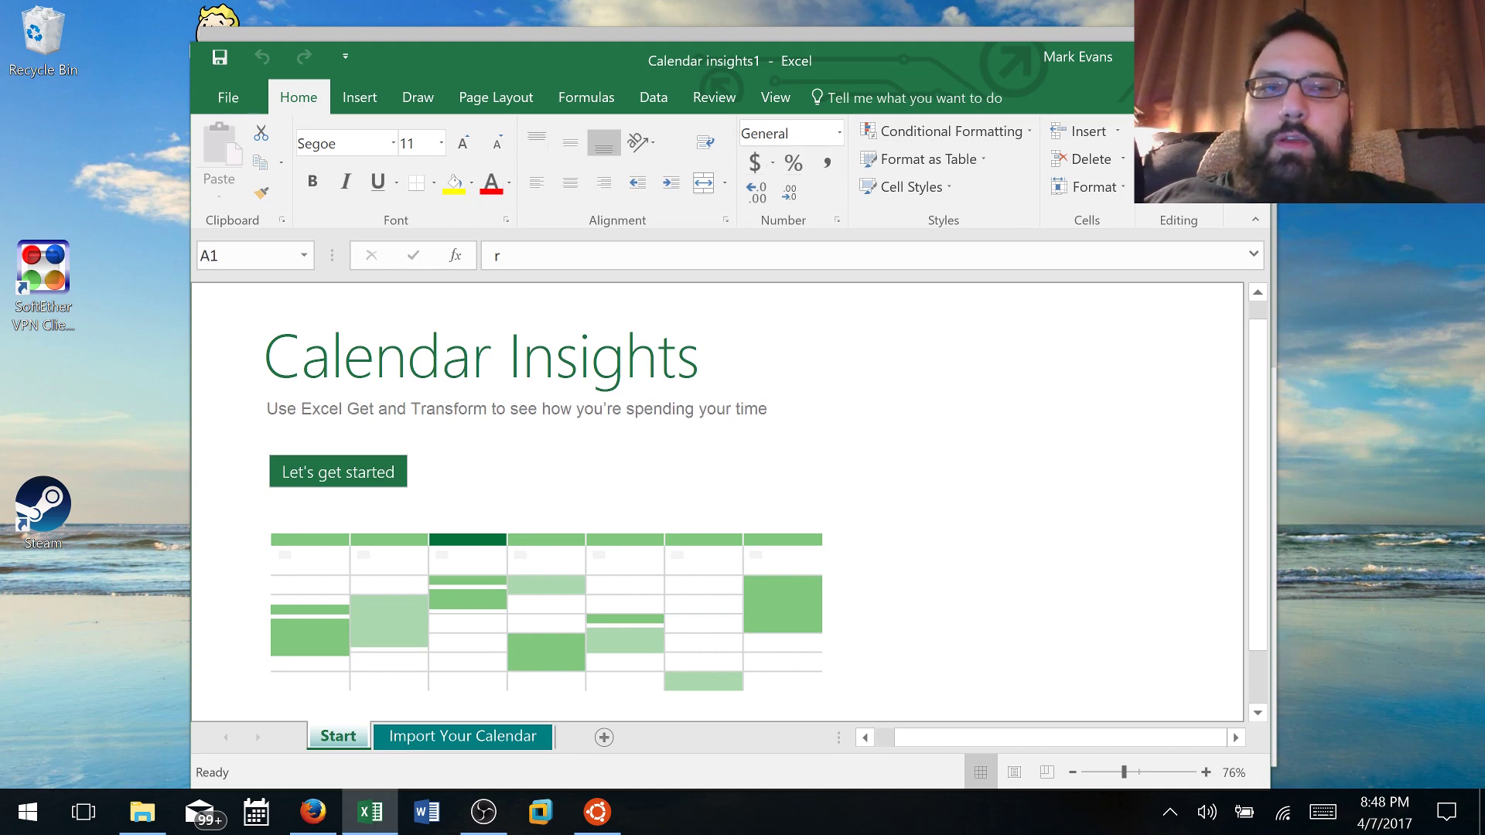
key(alt+F4)
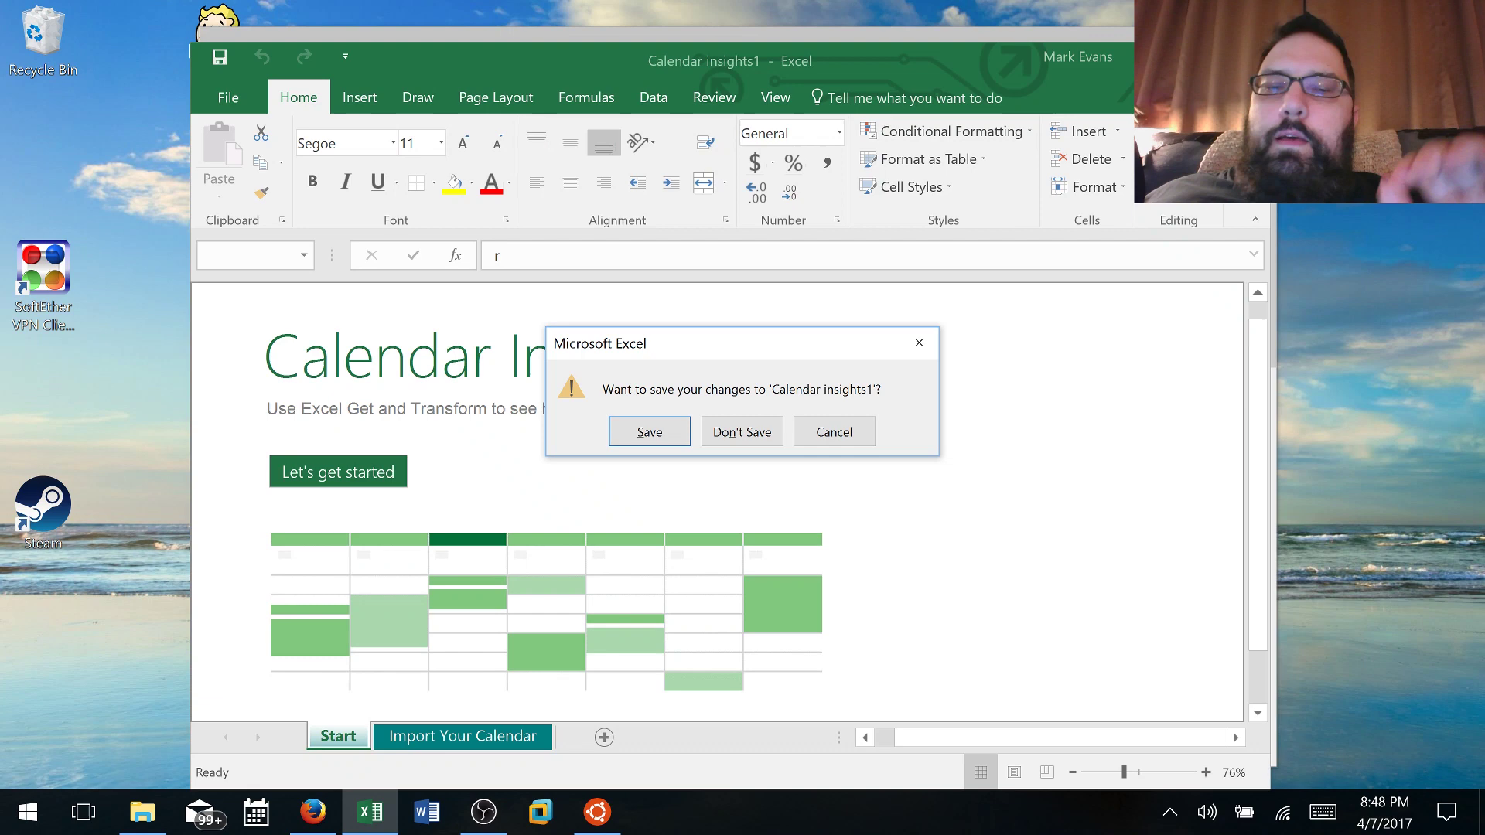
click(741, 430)
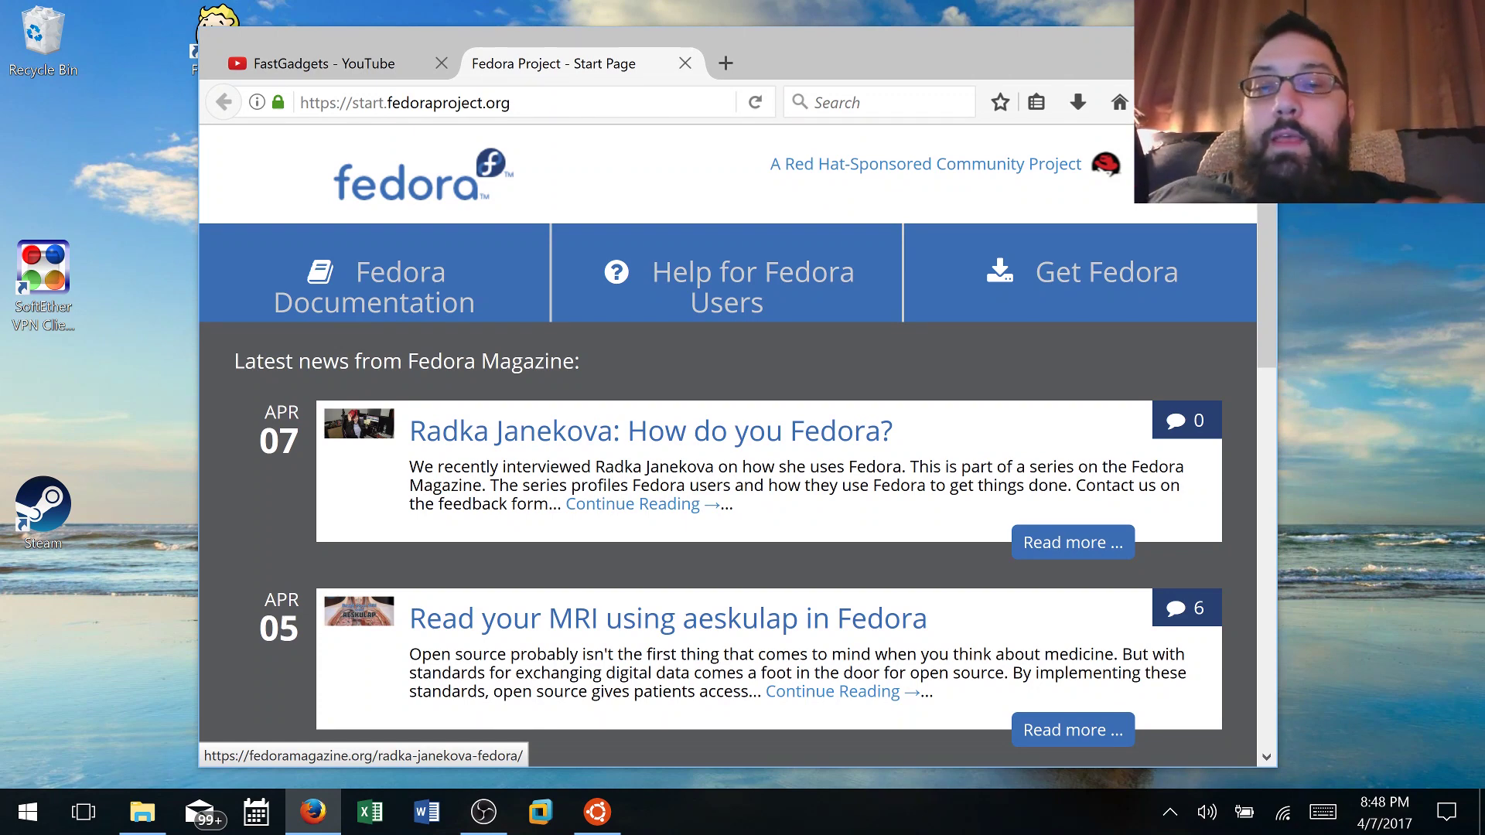
Move Firefox right, open the Start menu and scroll its app list to the S entries
drag(850, 46, 951, 40)
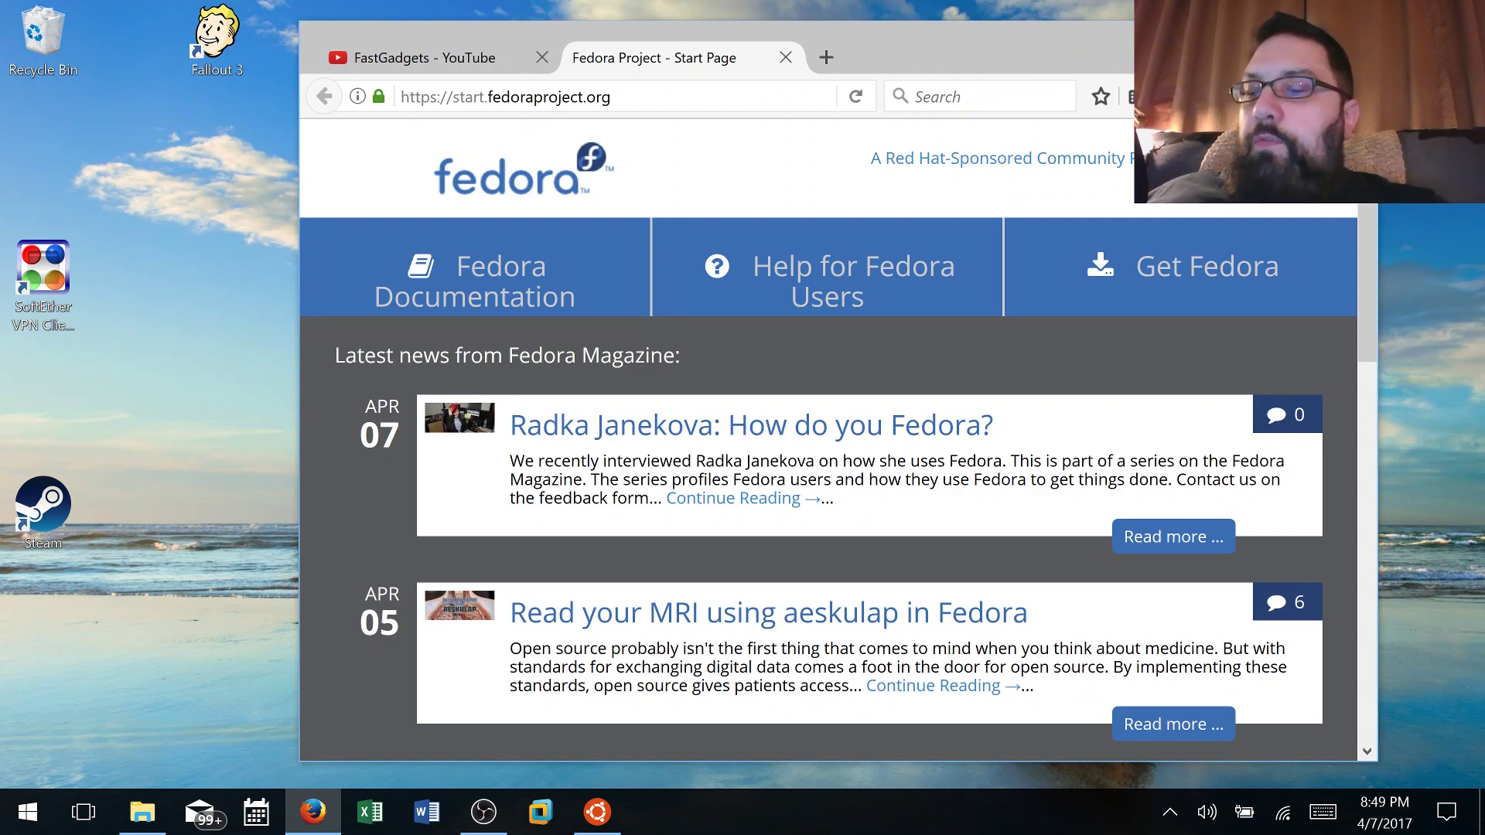
key(super)
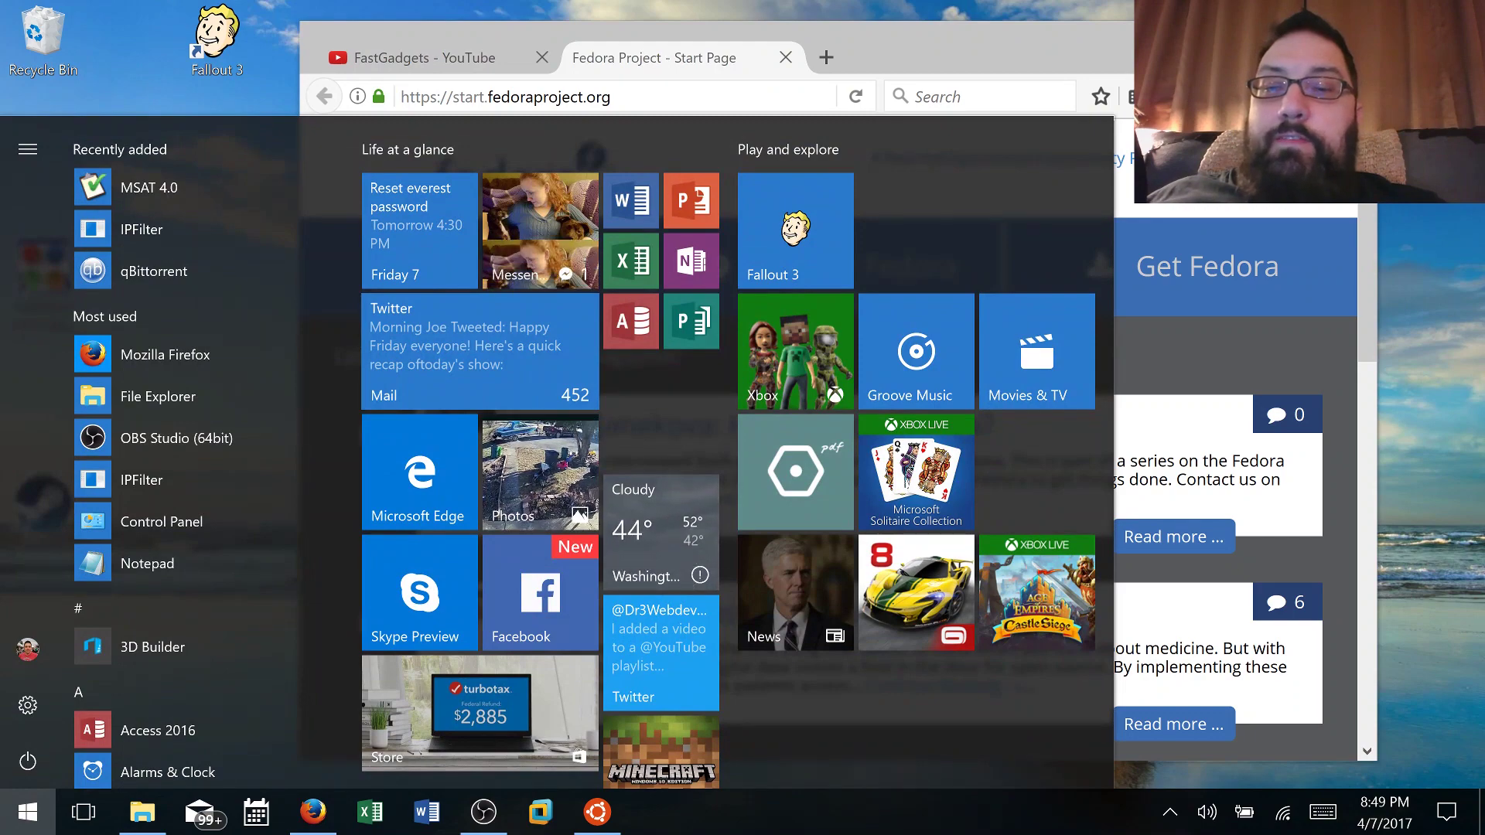
scroll(185, 456, down, 5)
scroll(185, 456, down, 5)
scroll(186, 456, down, 5)
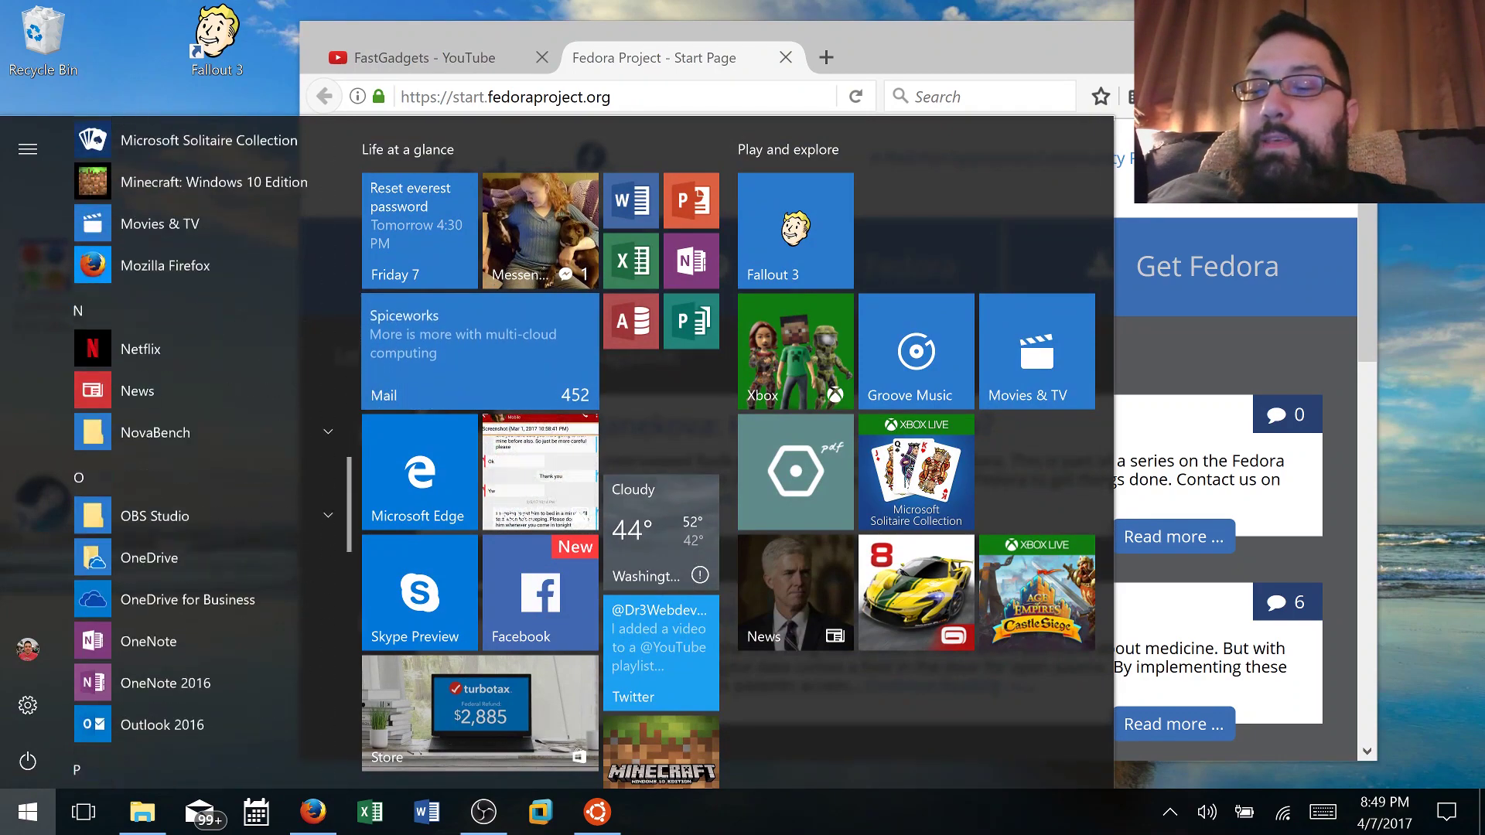
scroll(186, 456, down, 5)
scroll(186, 456, down, 4)
scroll(185, 456, down, 1)
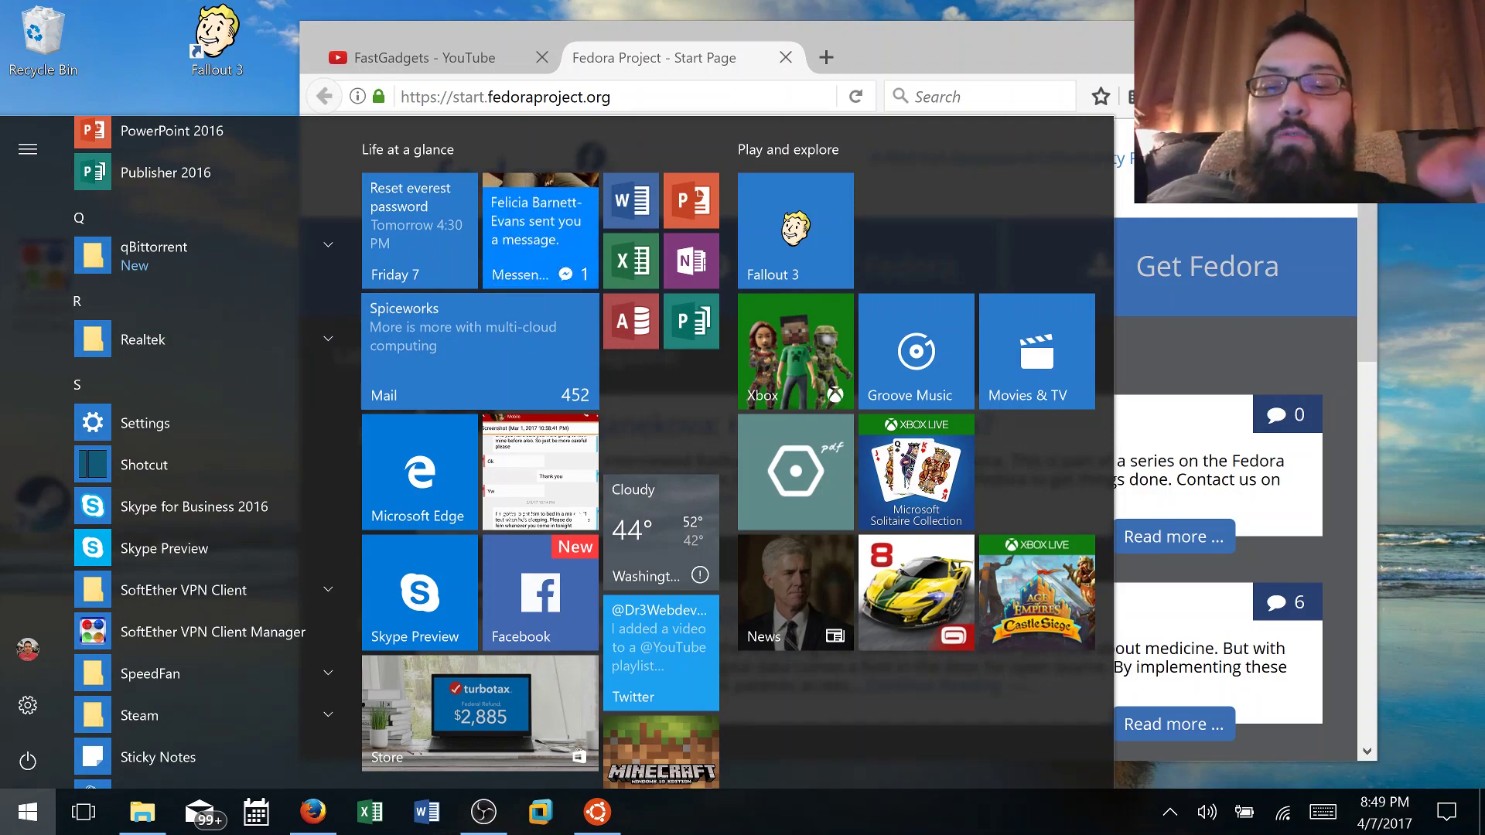
scroll(735, 453, down, 3)
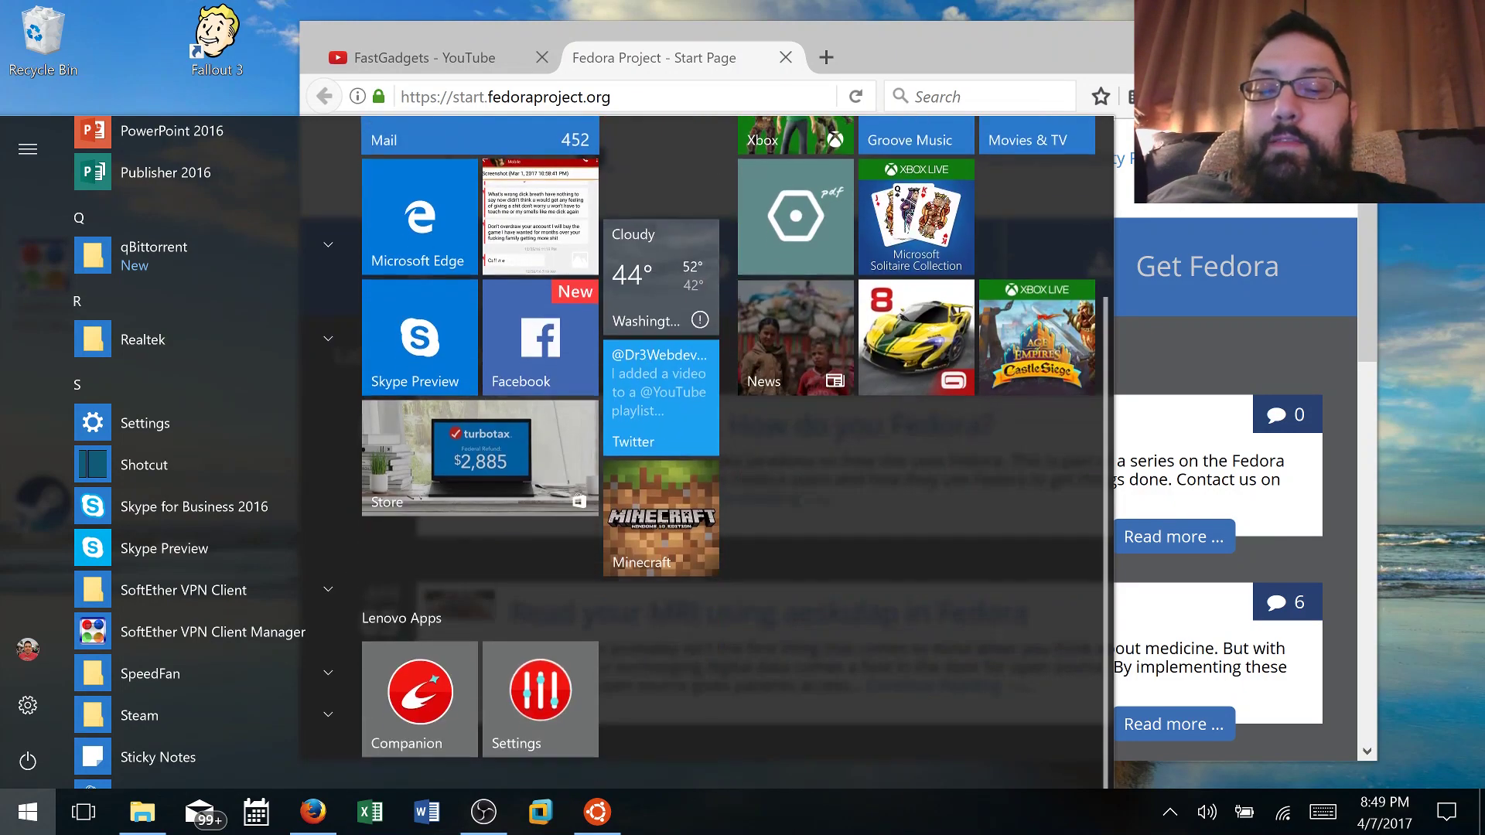
scroll(735, 452, up, 2)
scroll(727, 452, up, 2)
scroll(727, 452, down, 2)
scroll(727, 452, up, 2)
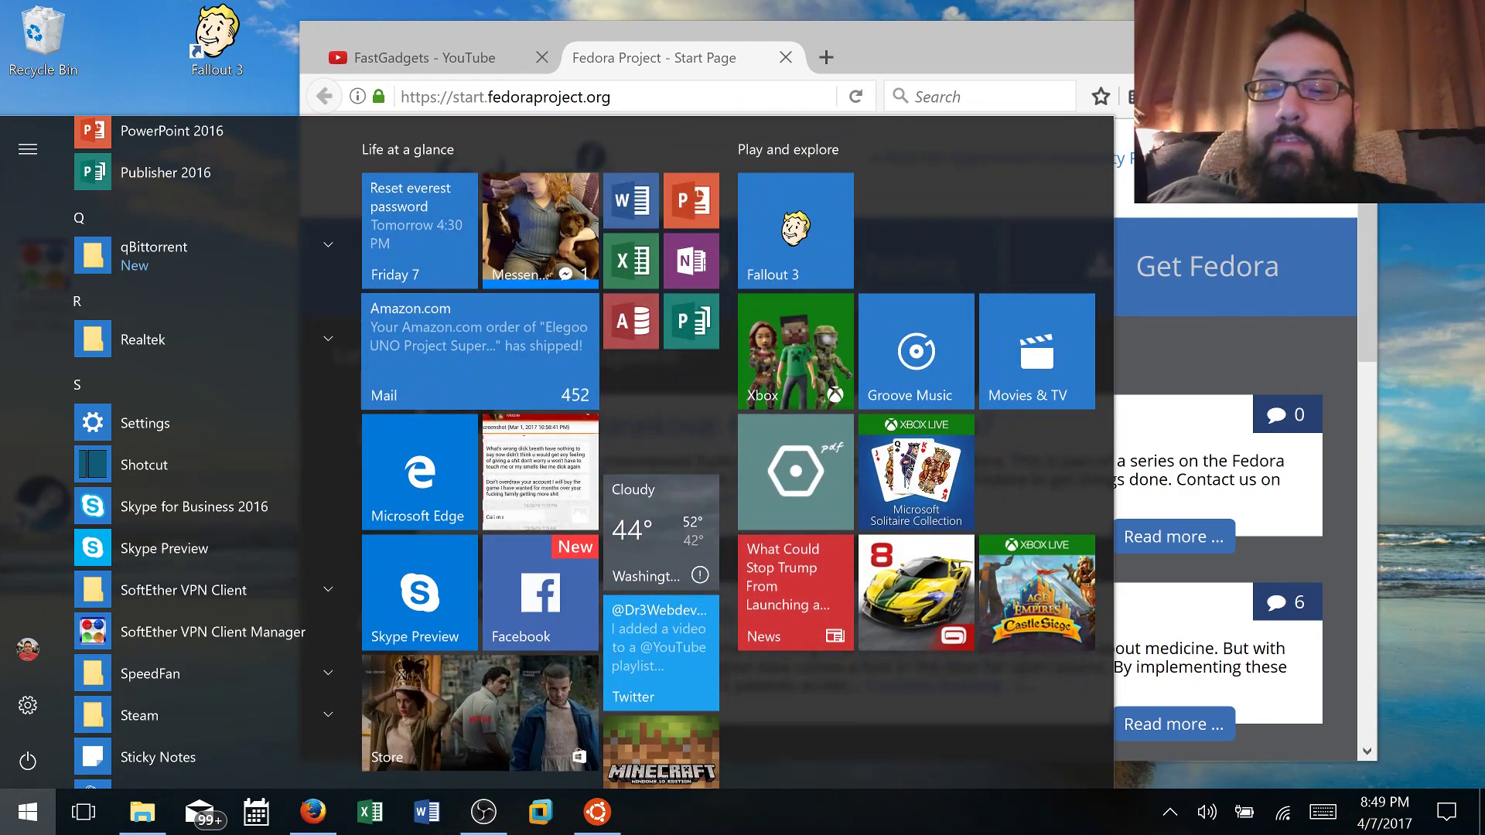
scroll(727, 452, down, 3)
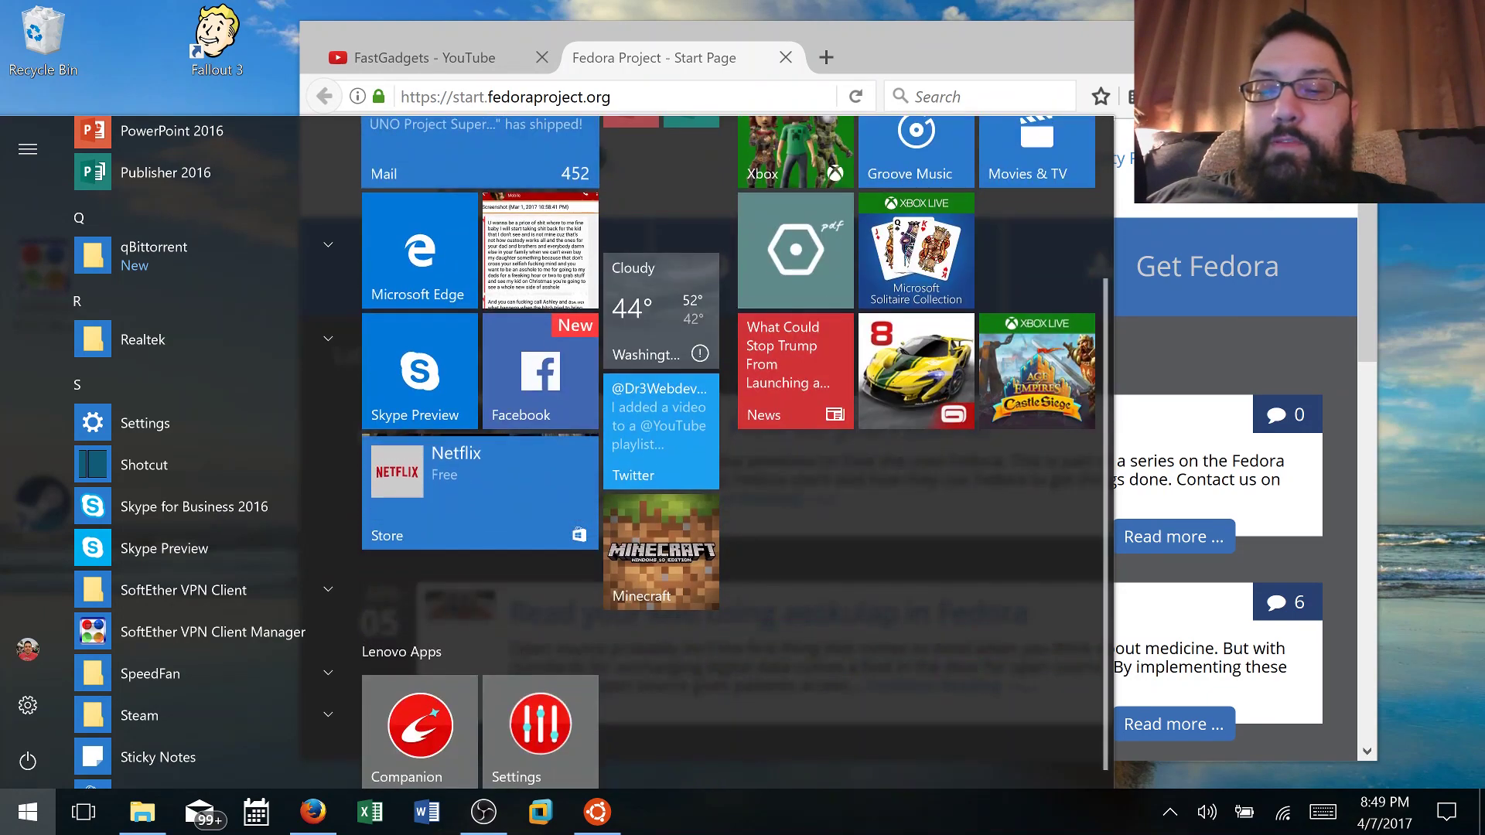
Open Microsoft Store and browse its featured Home page app grid
click(399, 468)
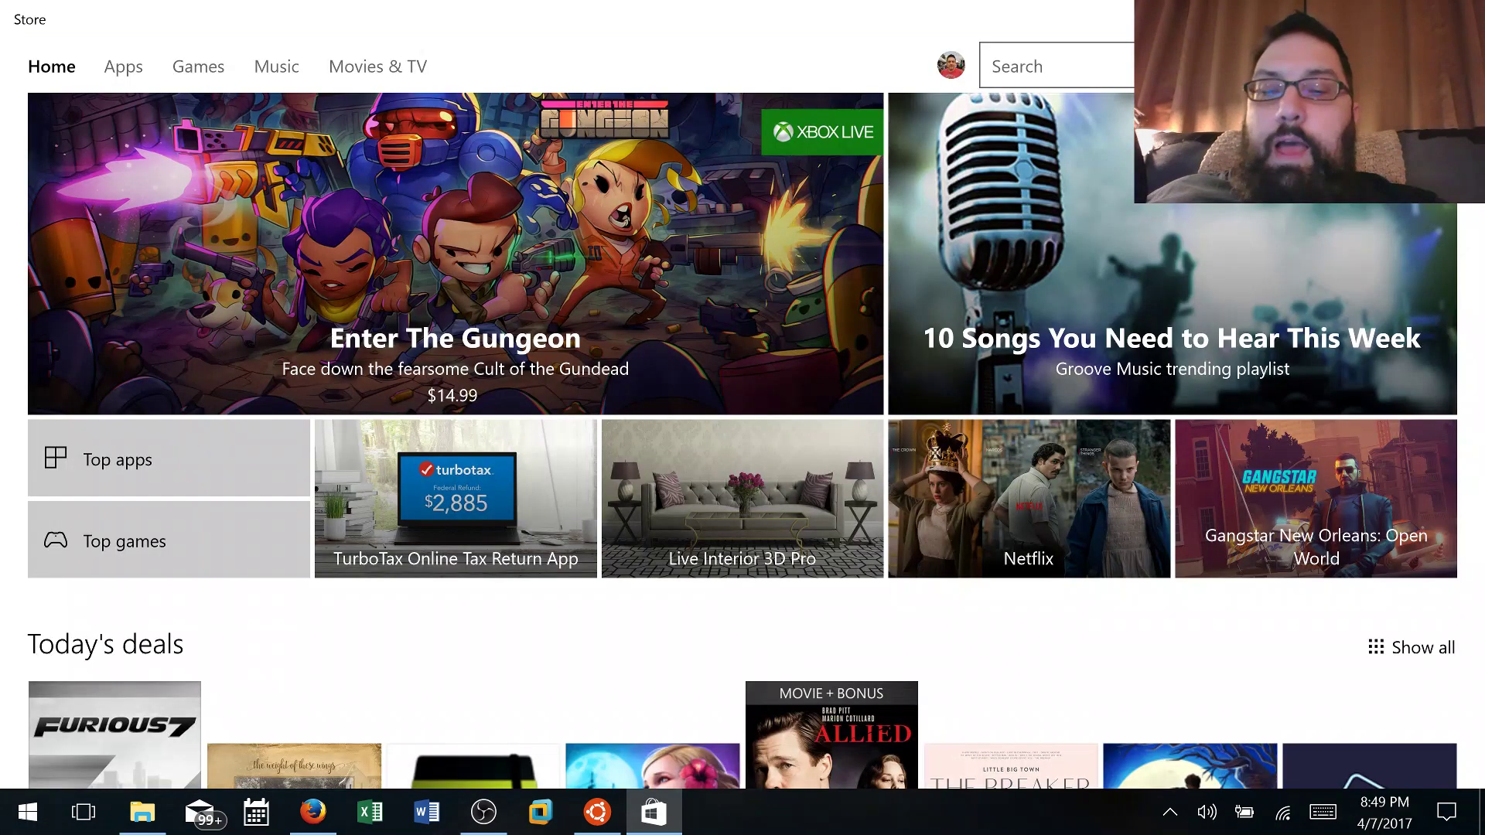
scroll(742, 464, down, 4)
scroll(754, 442, down, 1)
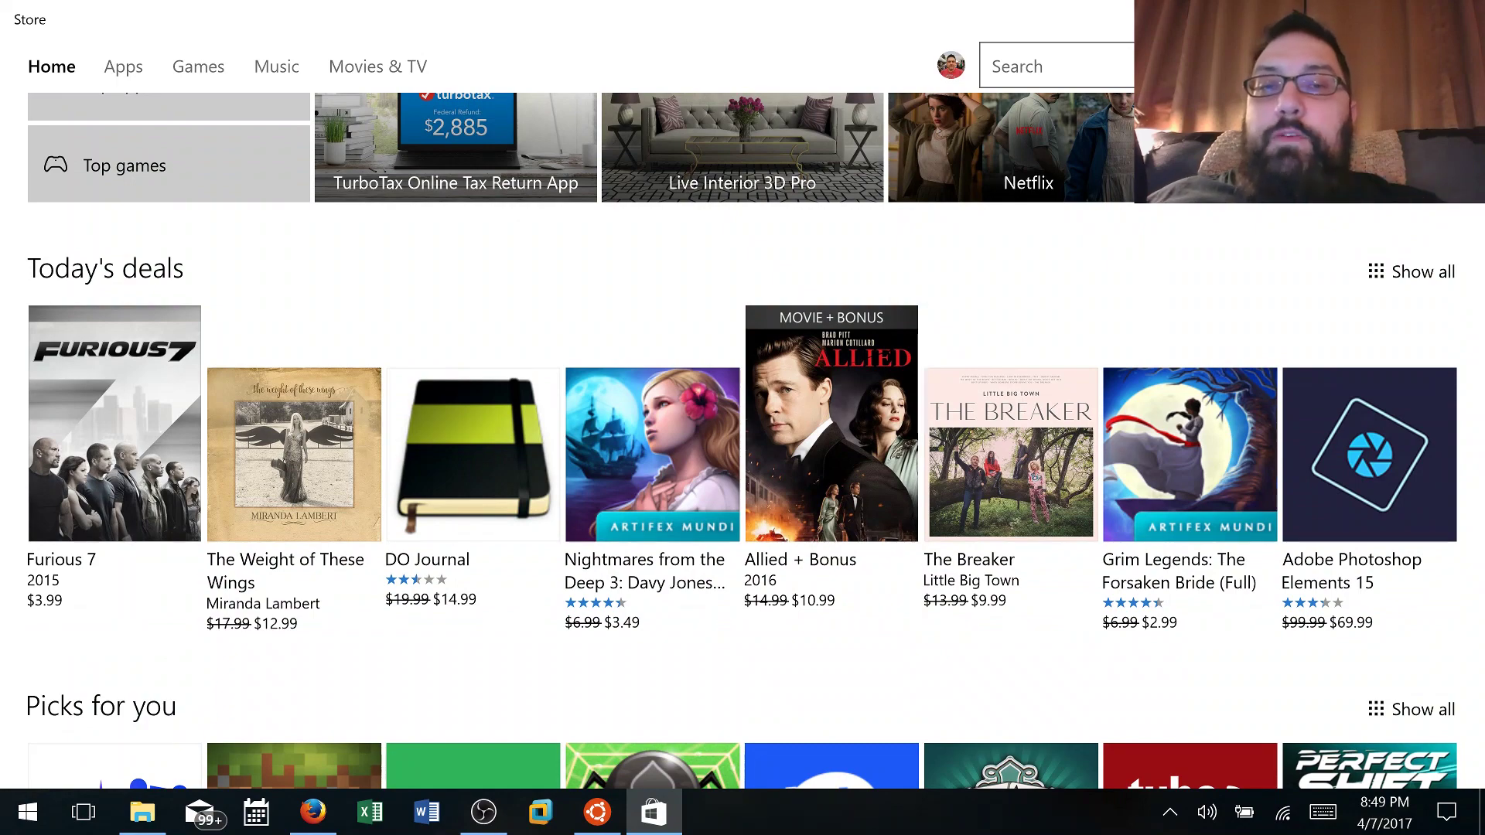
scroll(742, 441, down, 3)
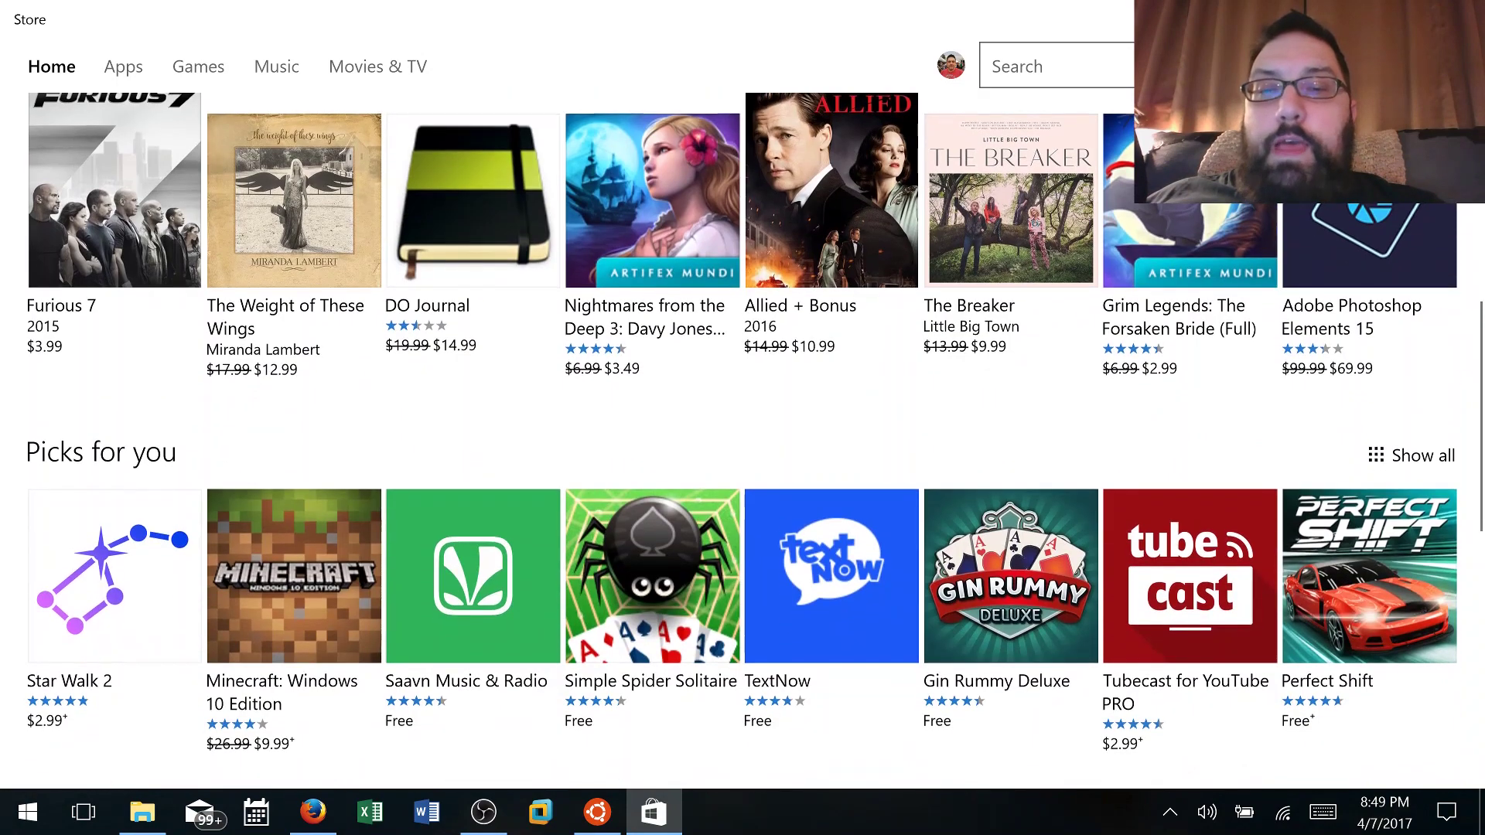
scroll(742, 441, up, 7)
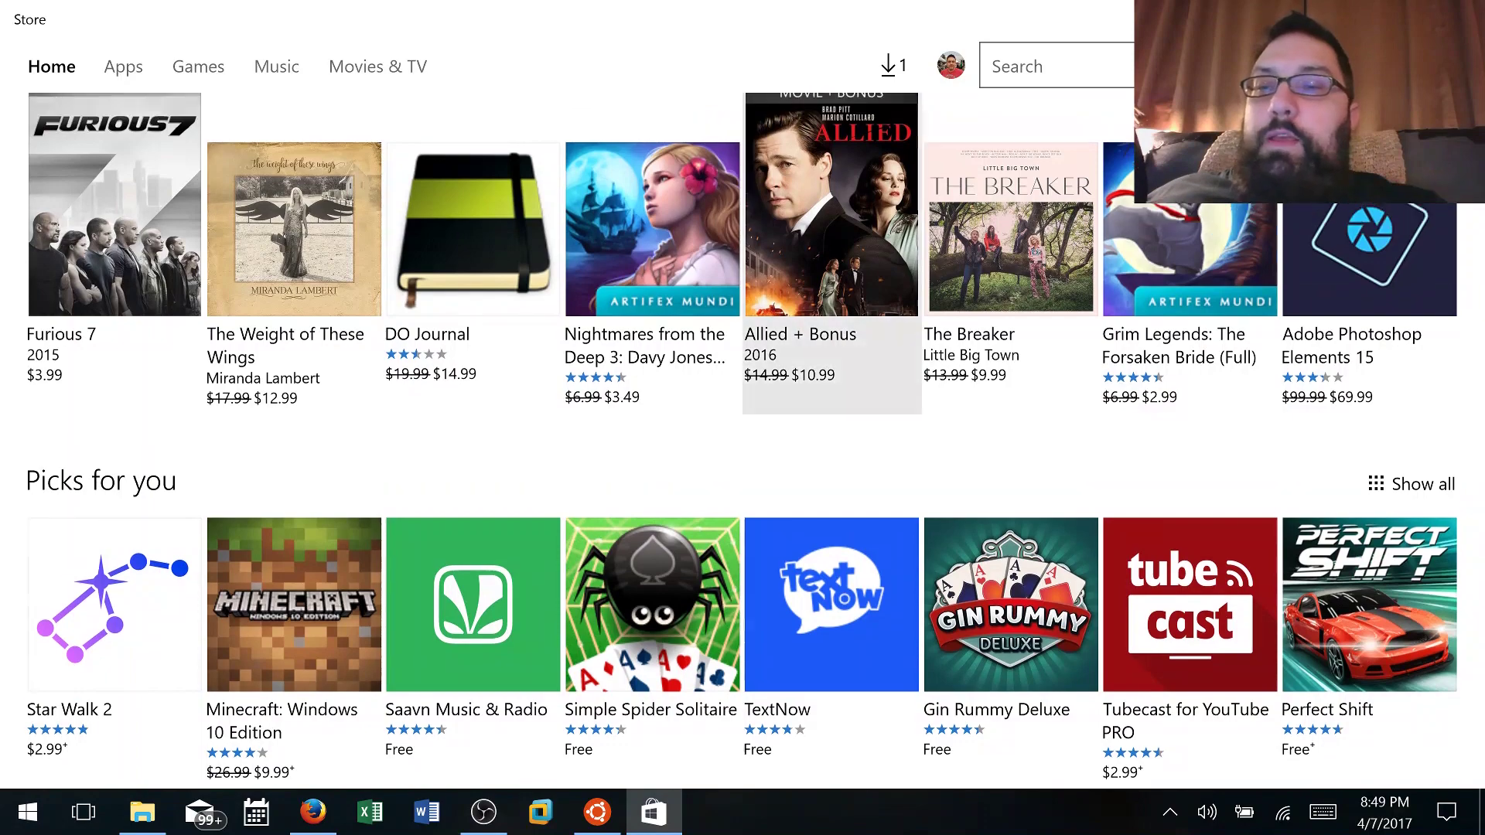
scroll(742, 441, down, 1)
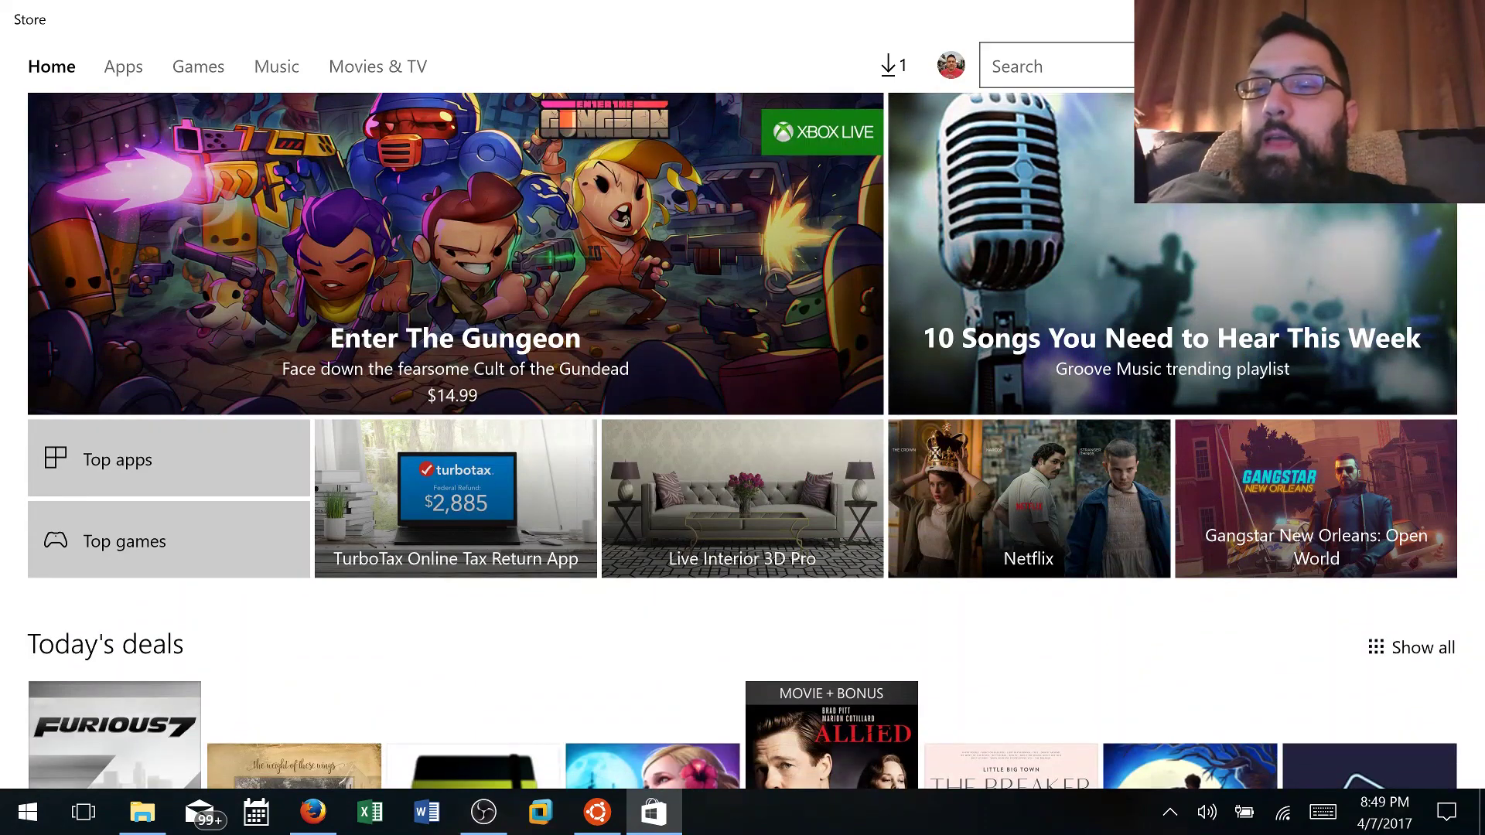
Go to Apps, open the Top free apps chart and scroll down to Crackle
click(123, 67)
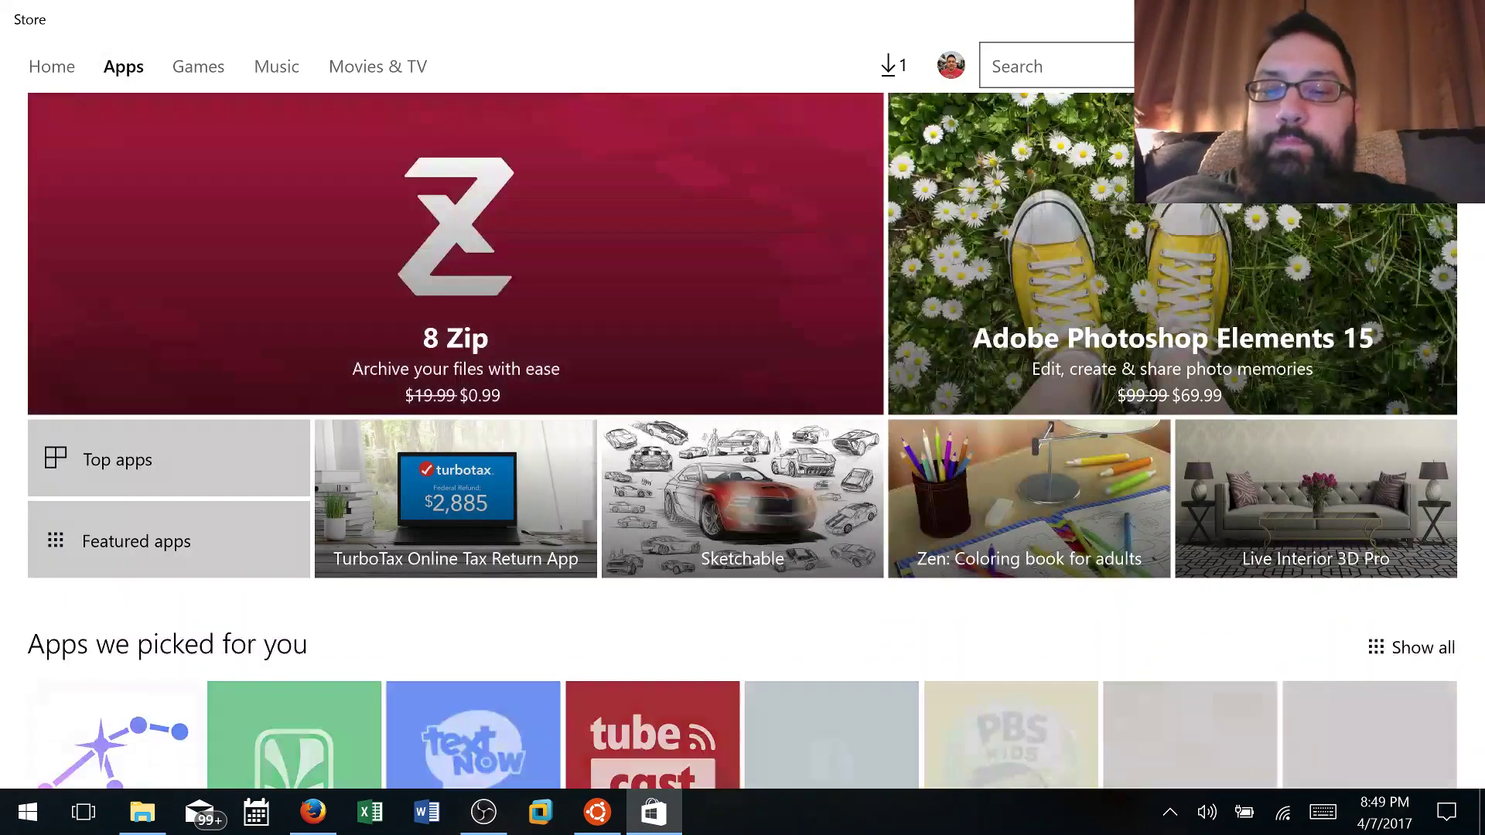
scroll(742, 441, down, 2)
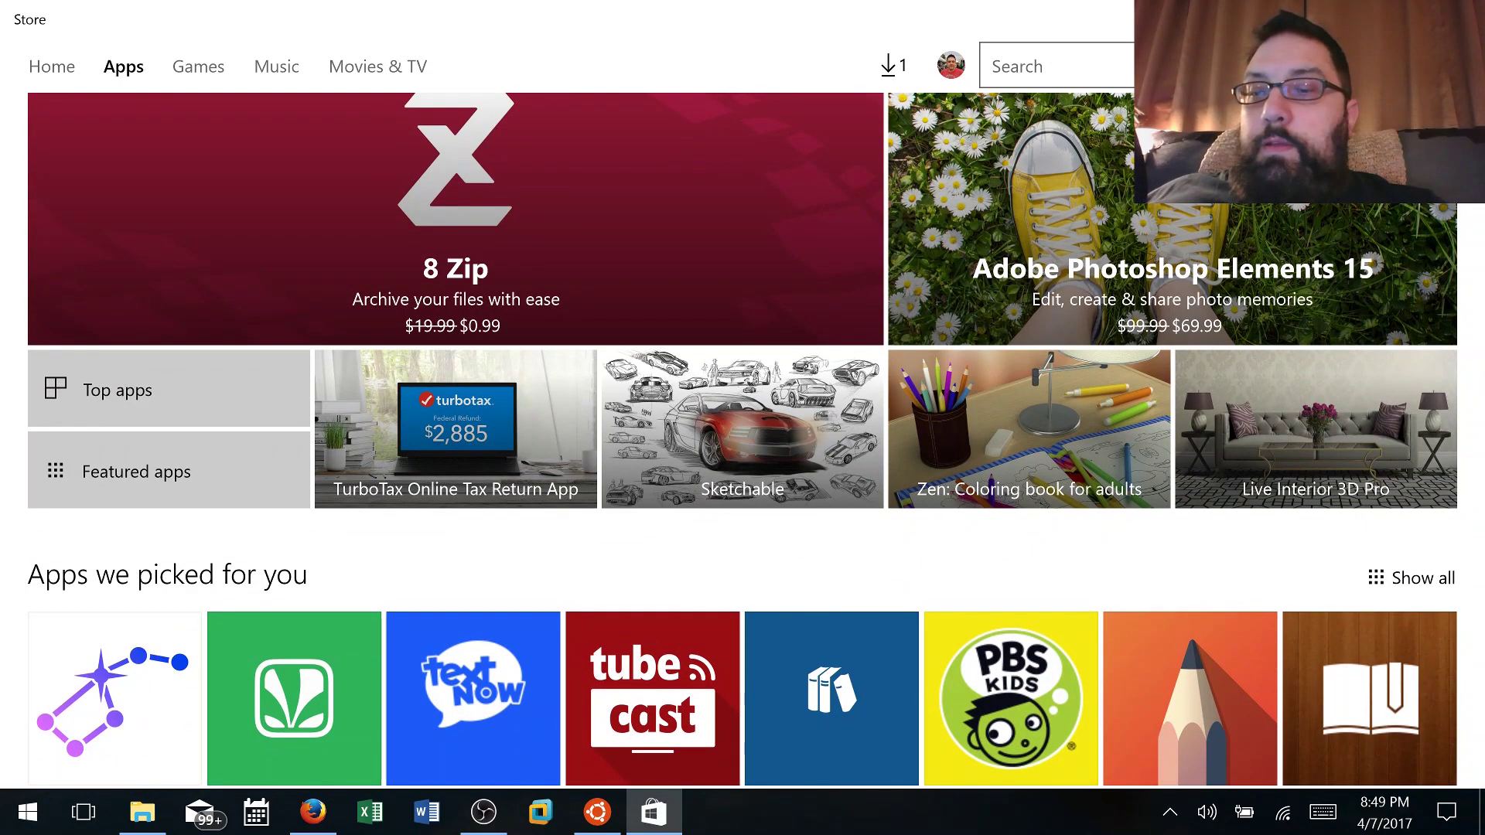
click(117, 390)
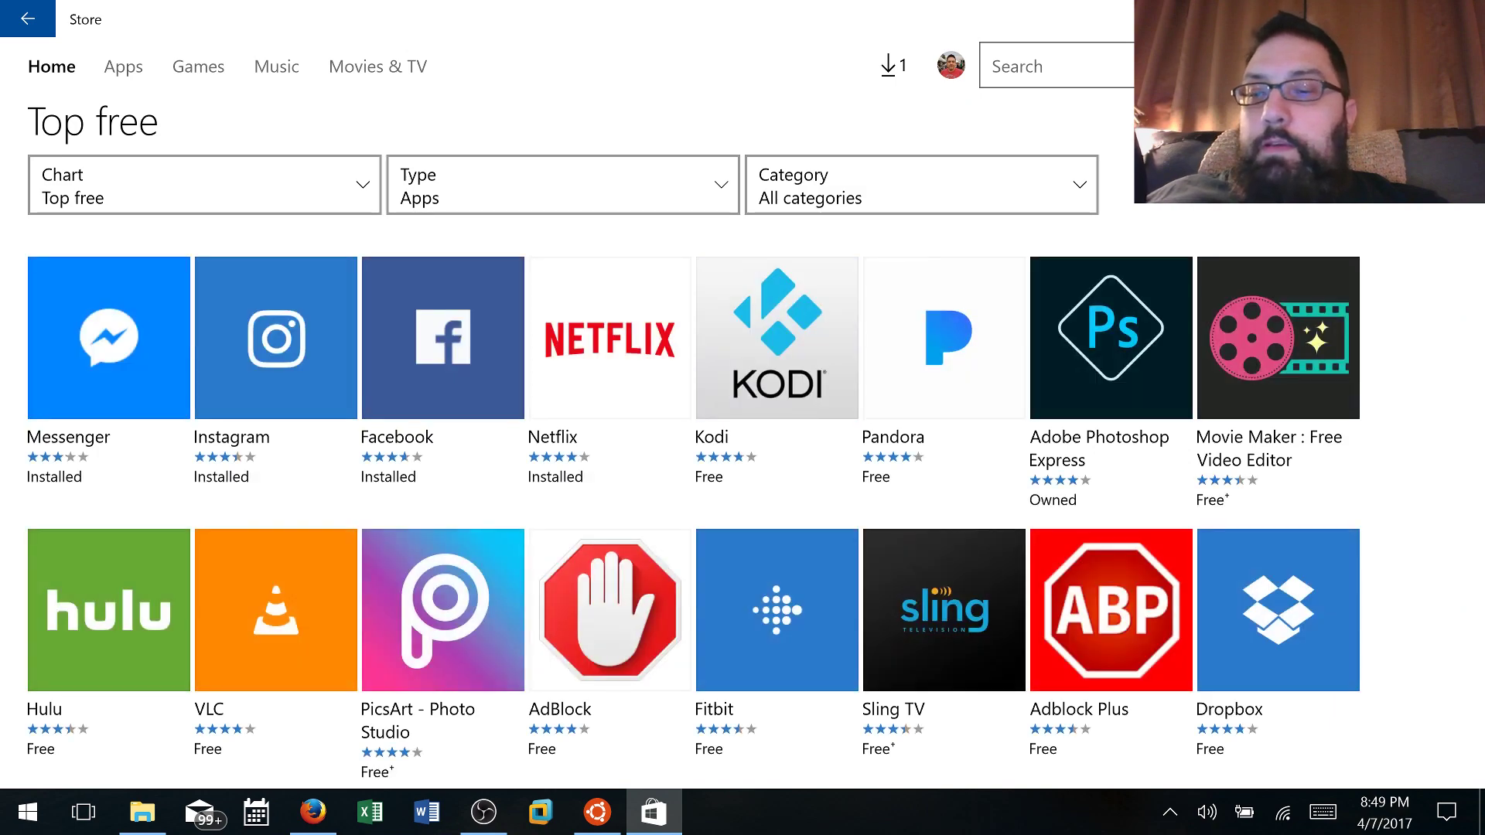
scroll(743, 441, down, 3)
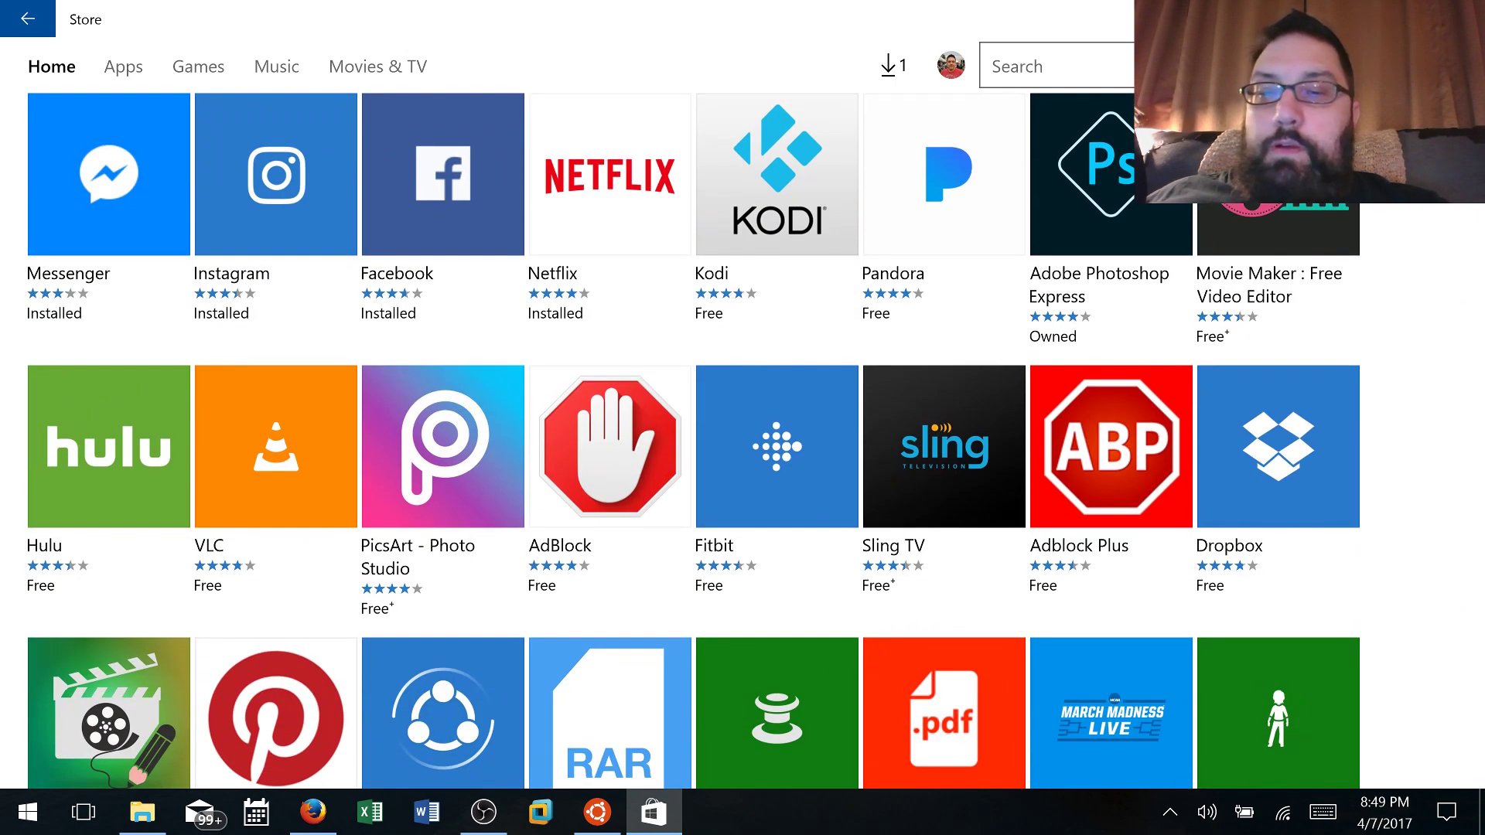
scroll(742, 441, down, 2)
scroll(742, 441, down, 2)
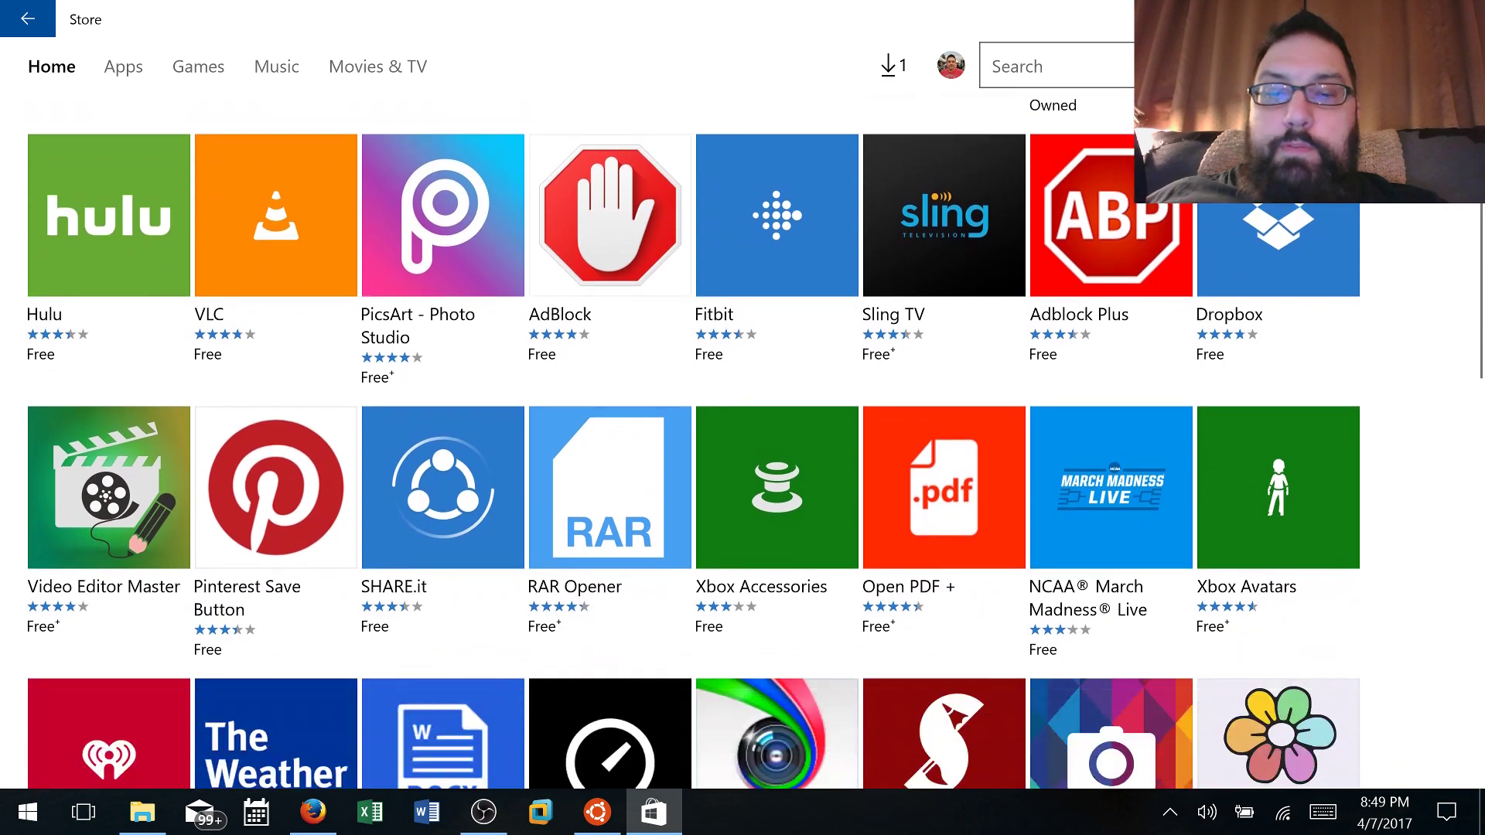
scroll(742, 440, down, 1)
scroll(742, 441, down, 2)
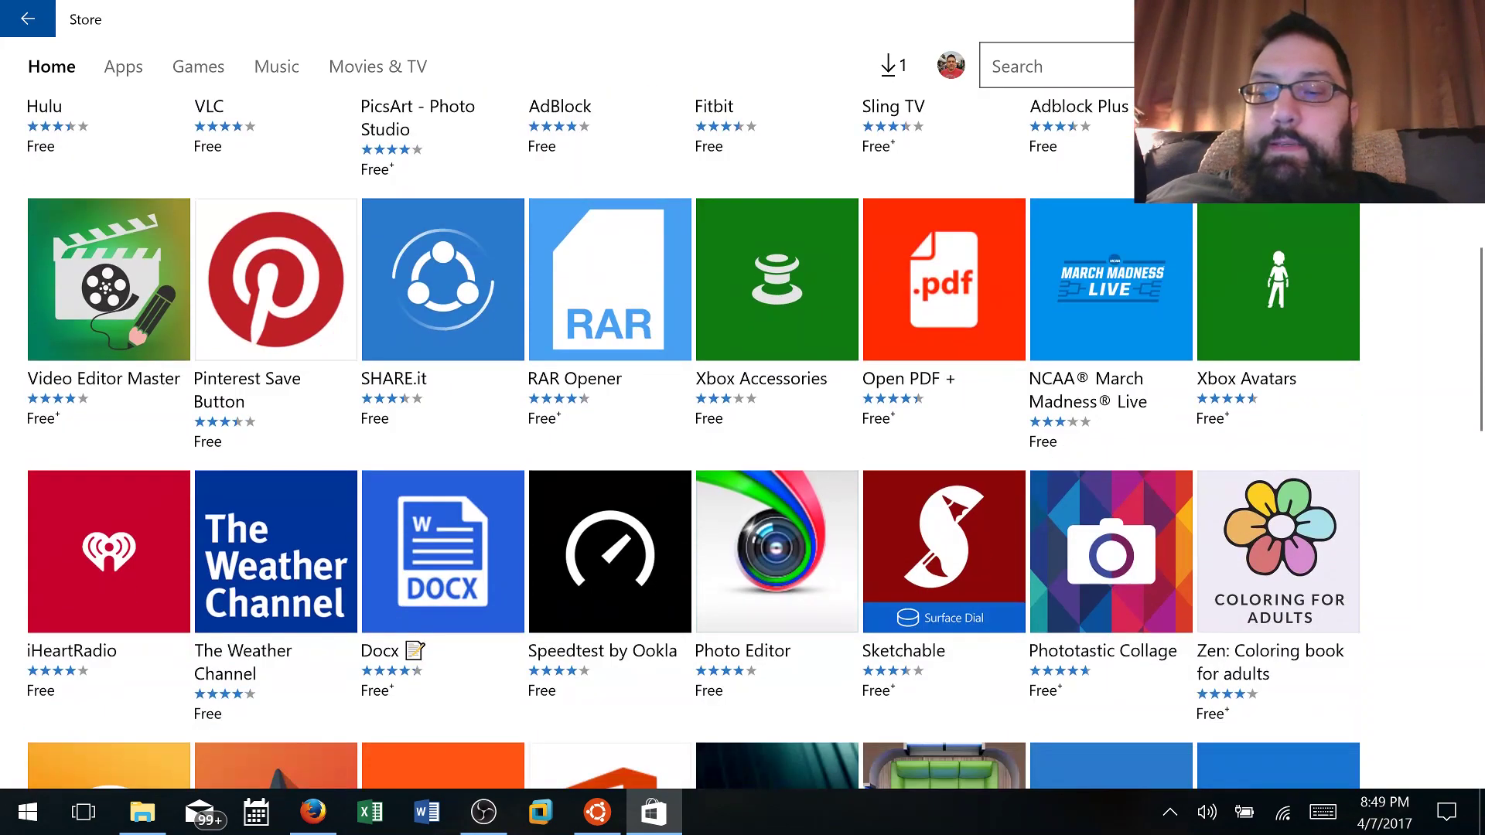
scroll(742, 441, down, 2)
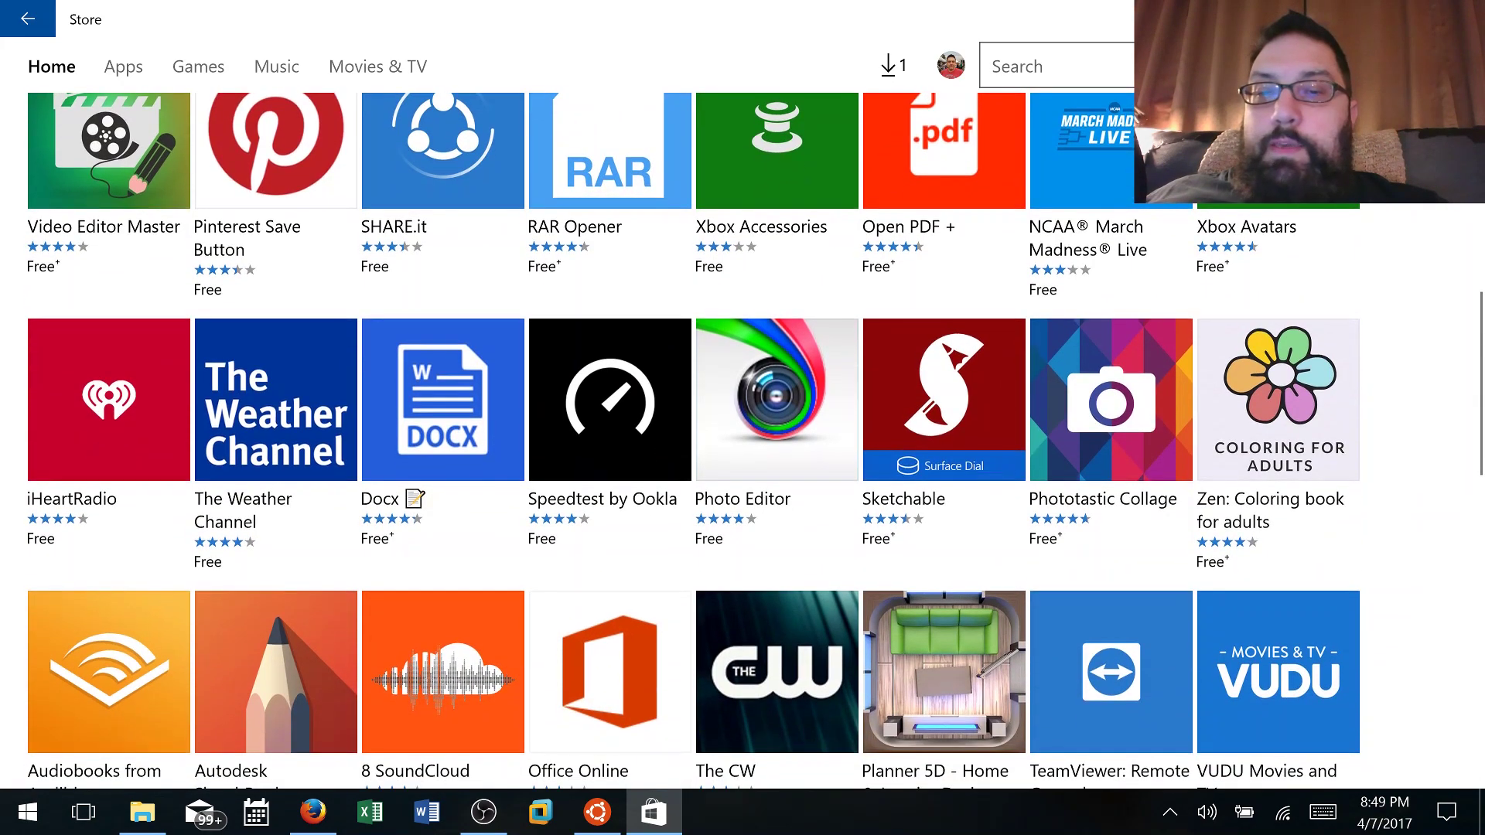
scroll(743, 440, up, 3)
scroll(743, 440, down, 3)
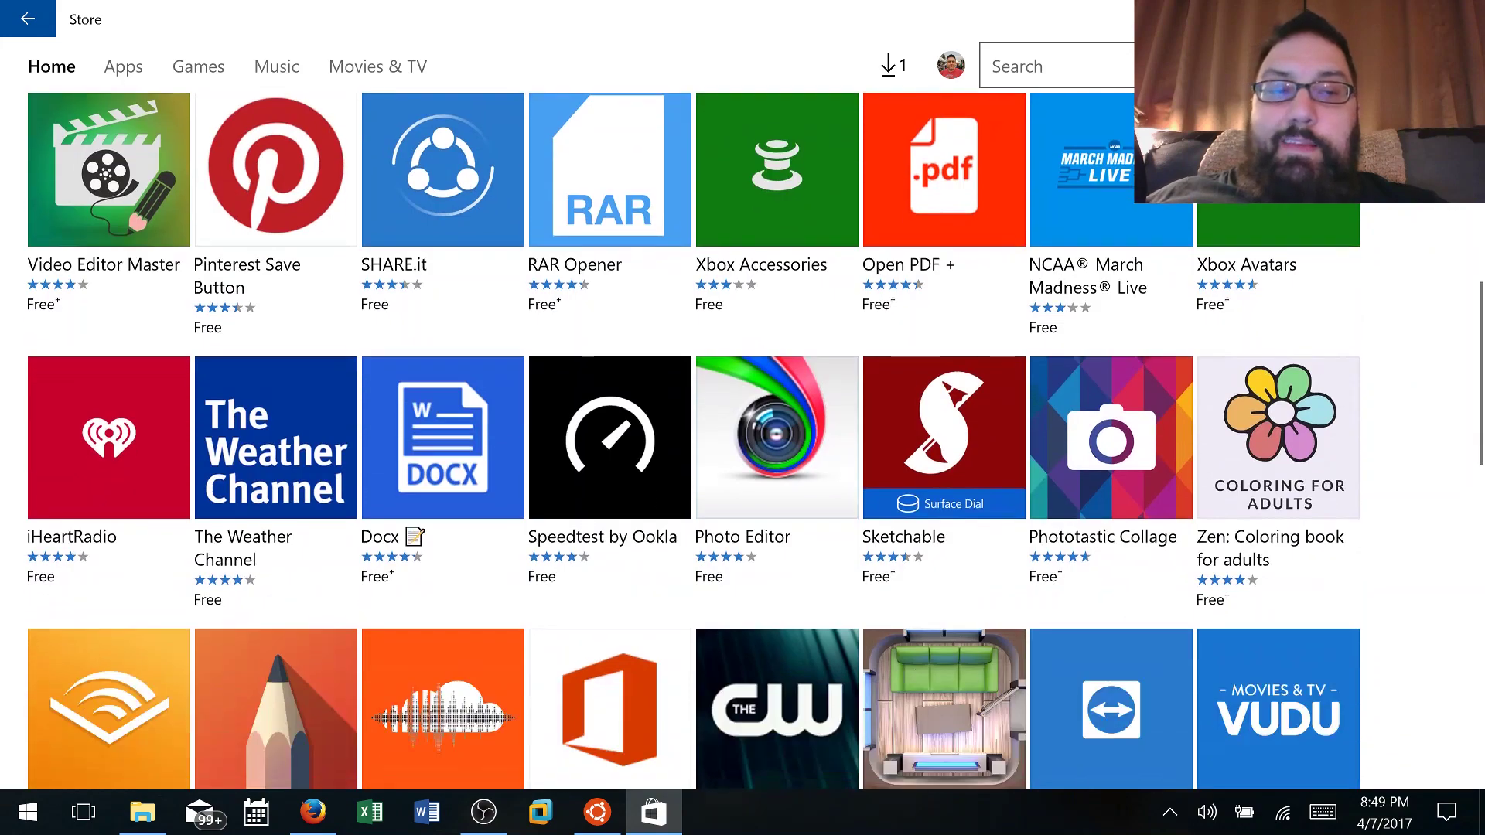
scroll(742, 441, down, 2)
scroll(742, 441, down, 3)
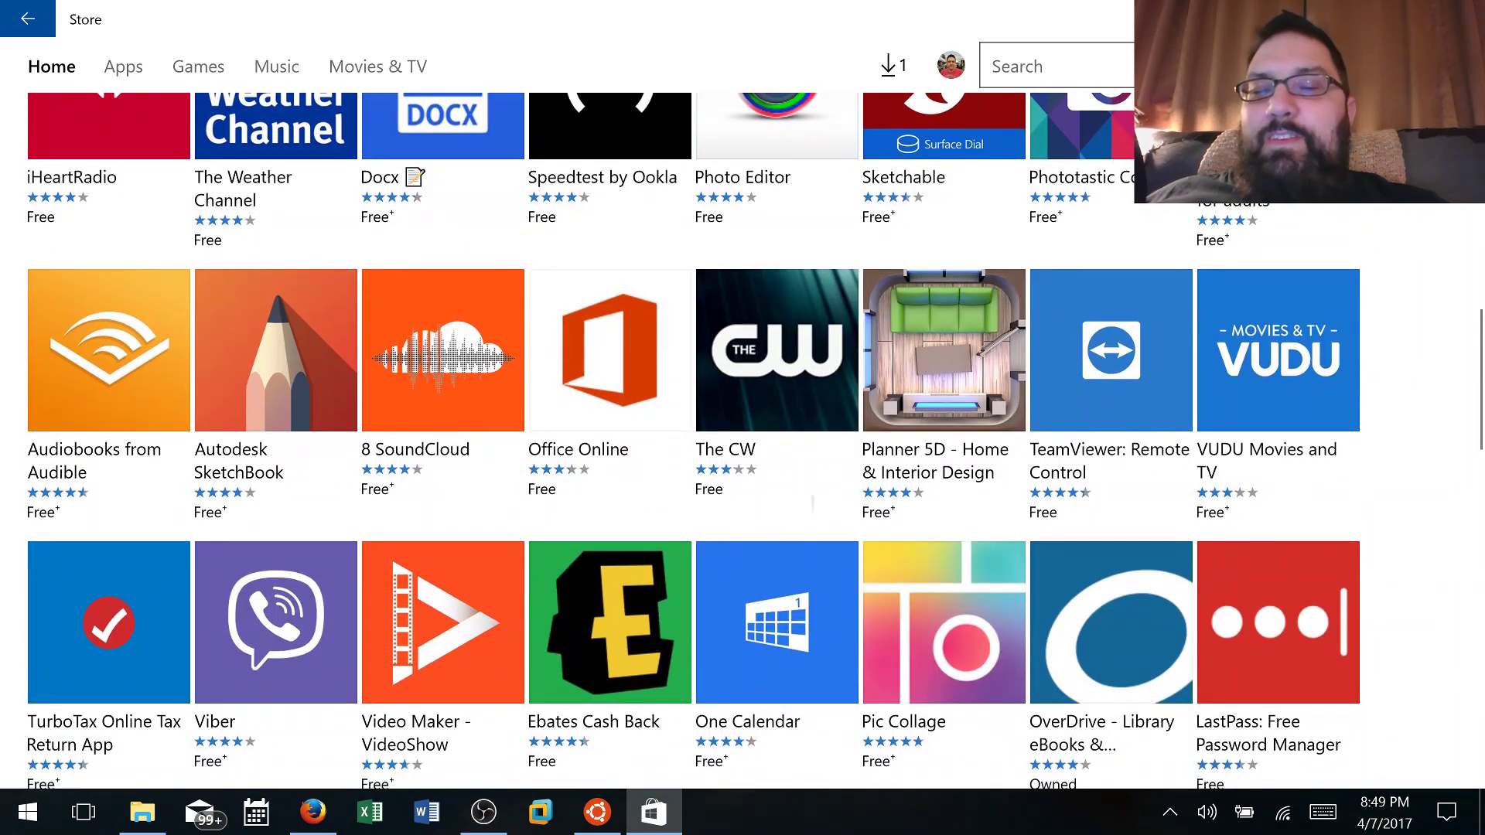
scroll(742, 441, down, 4)
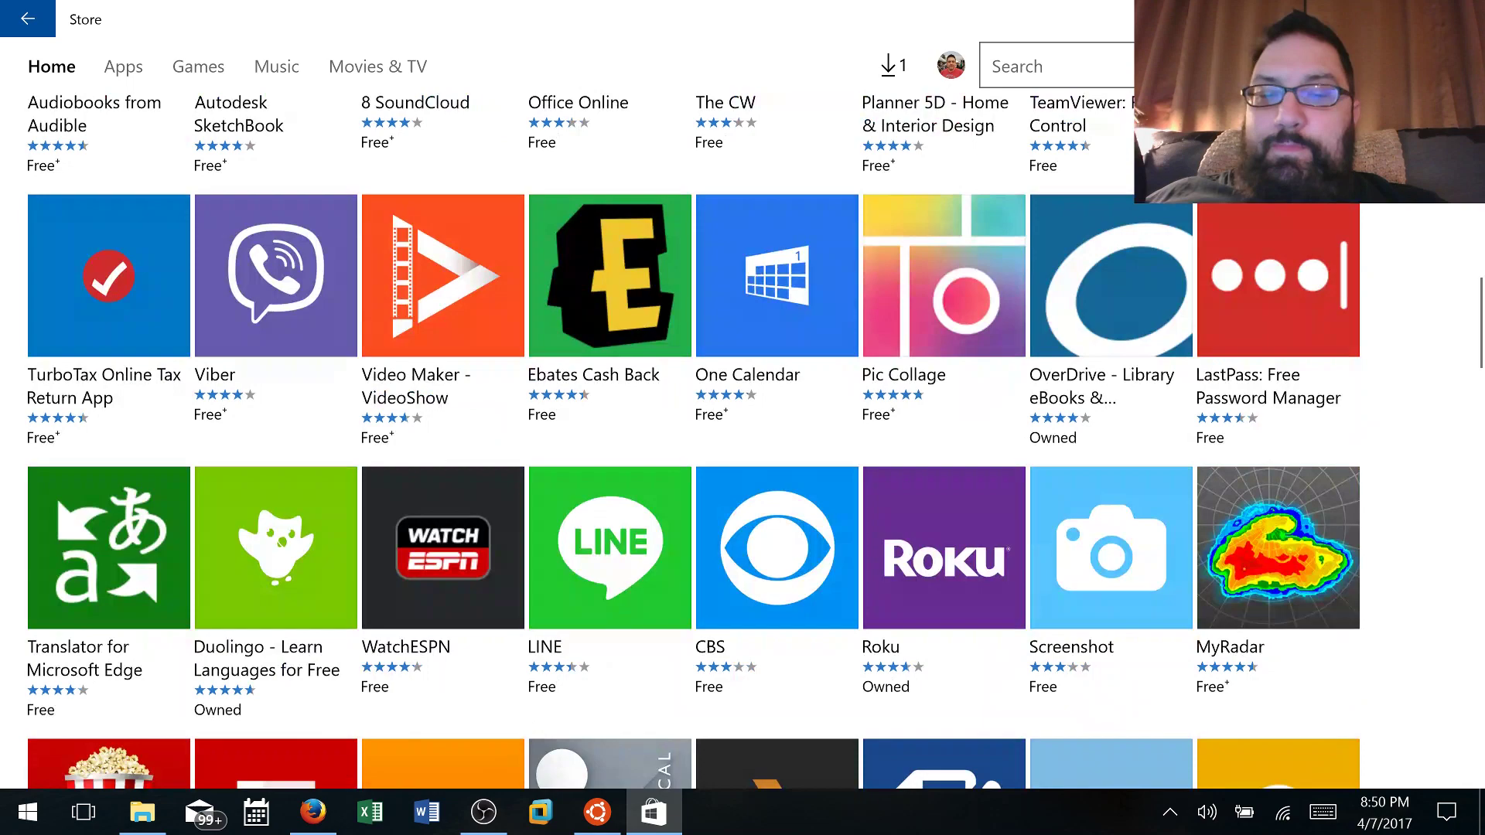
scroll(743, 441, down, 4)
scroll(742, 440, down, 3)
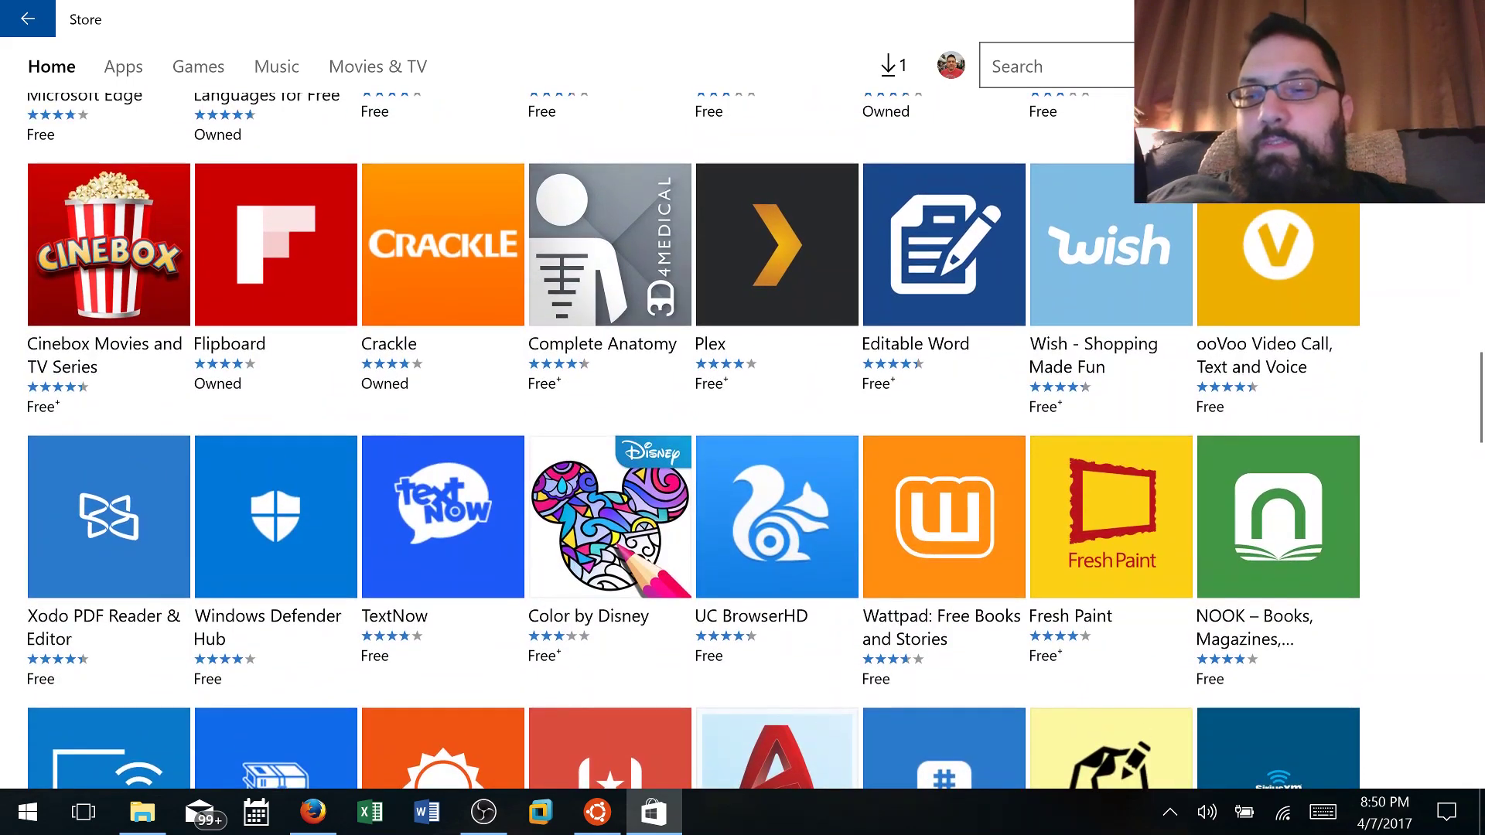
Install Crackle from its store page, launch it and accept the viewer discretion notice
click(442, 245)
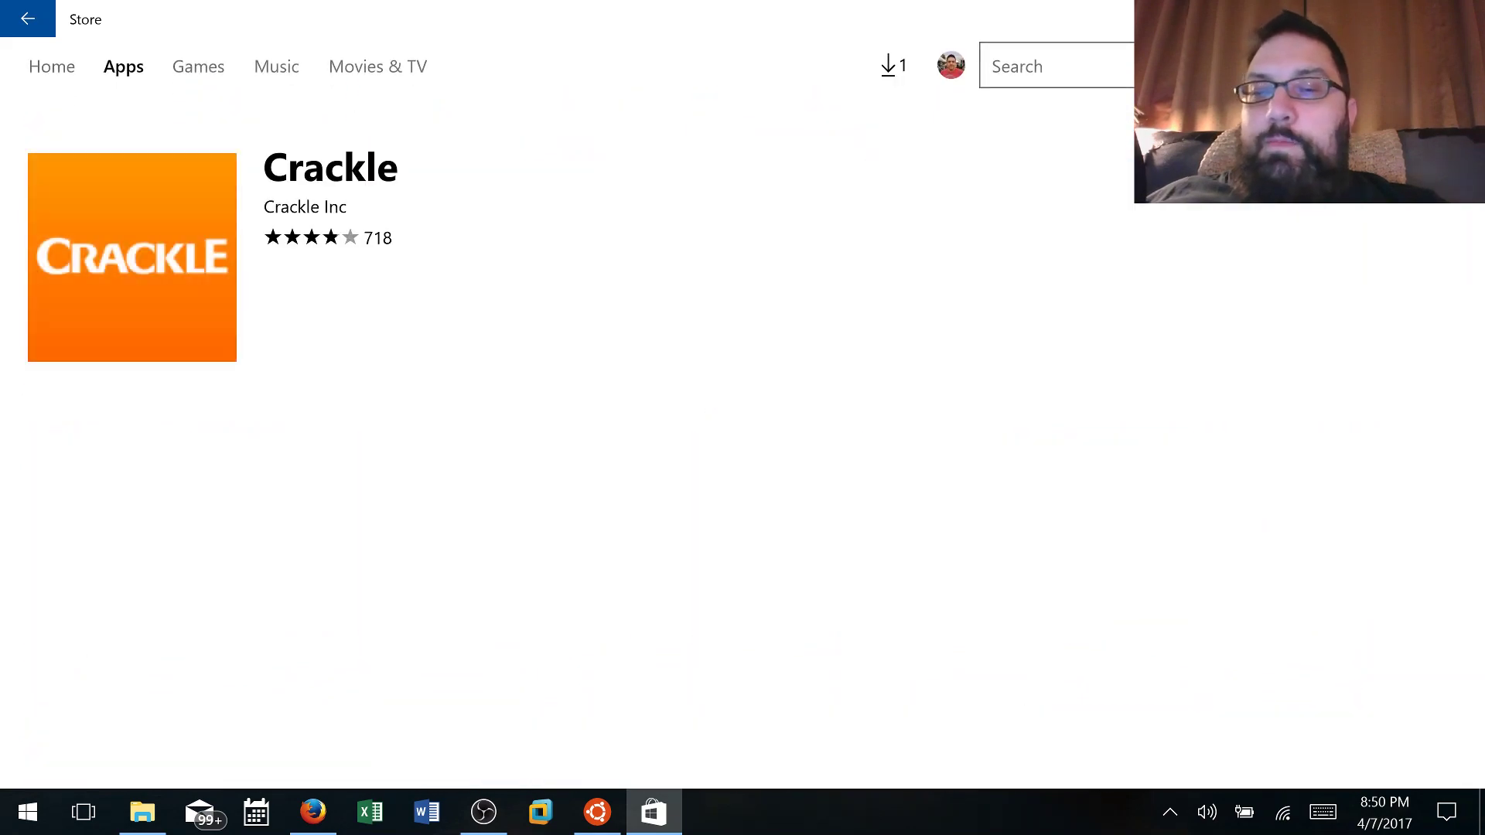
click(323, 312)
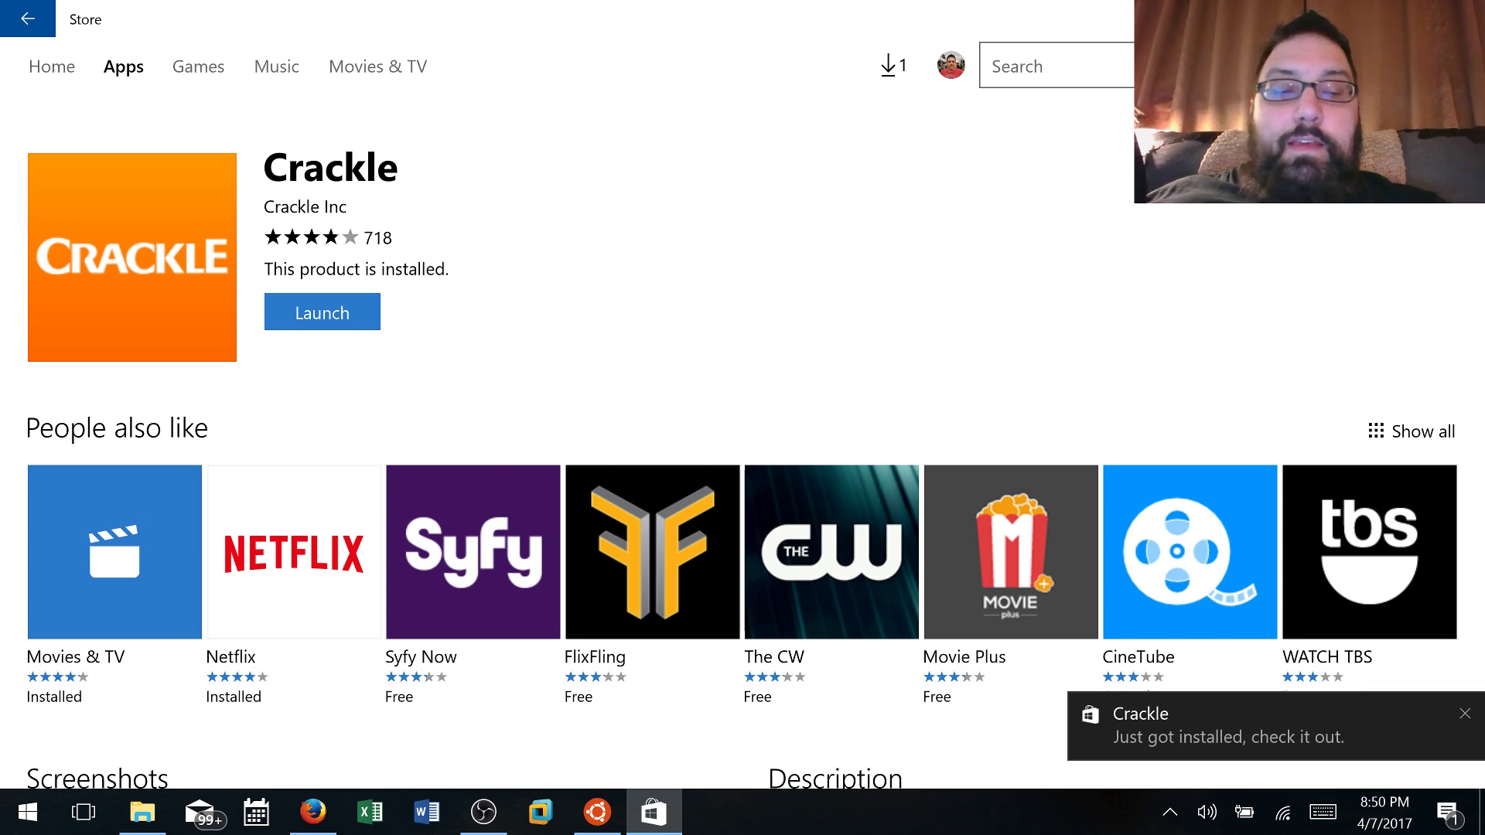
click(1310, 725)
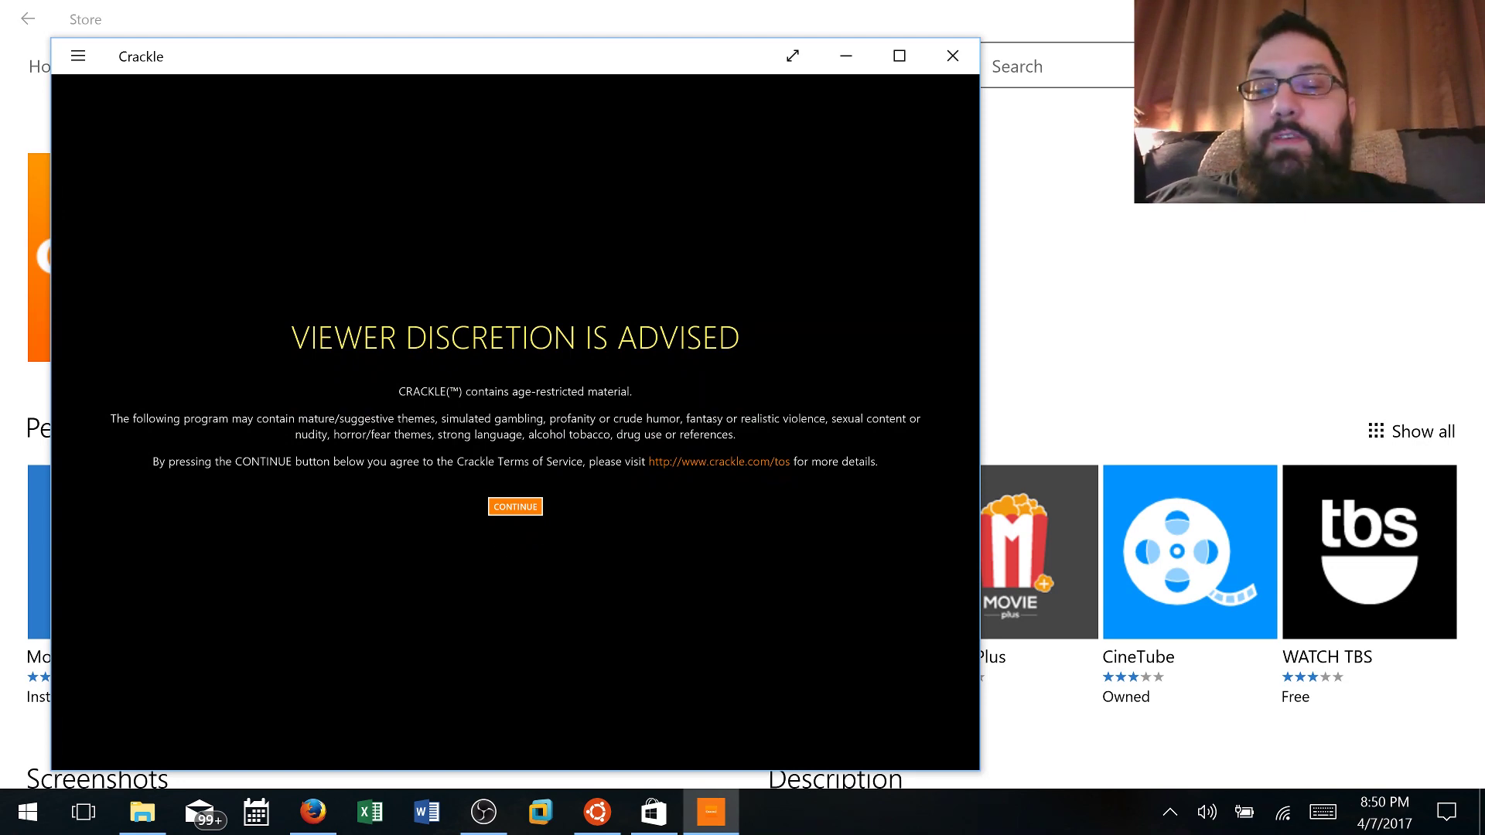
click(515, 507)
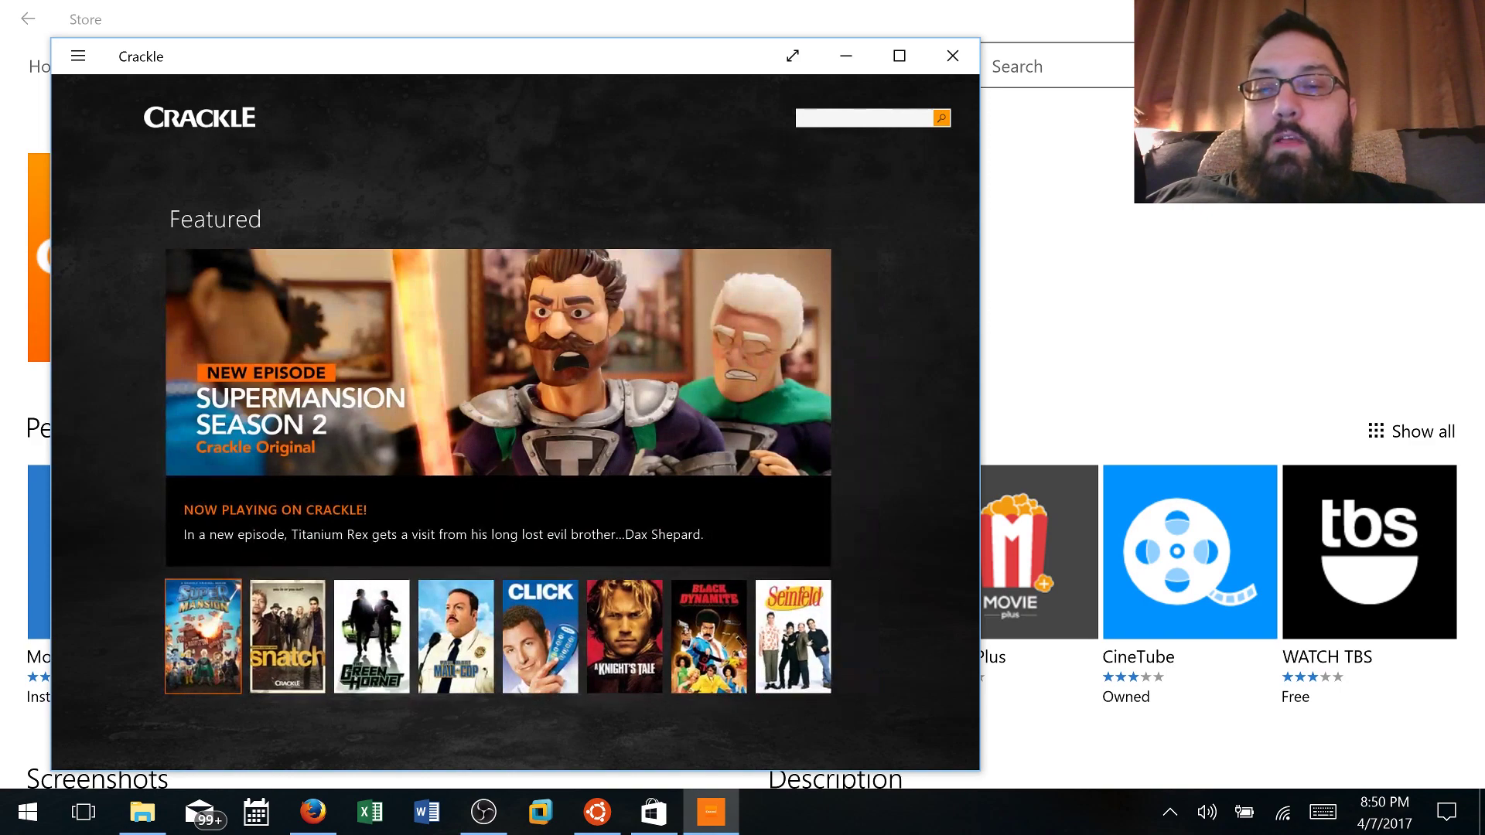
Close Crackle and the Store, move Firefox up-left and switch to the FastGadgets tab
key(alt+F4)
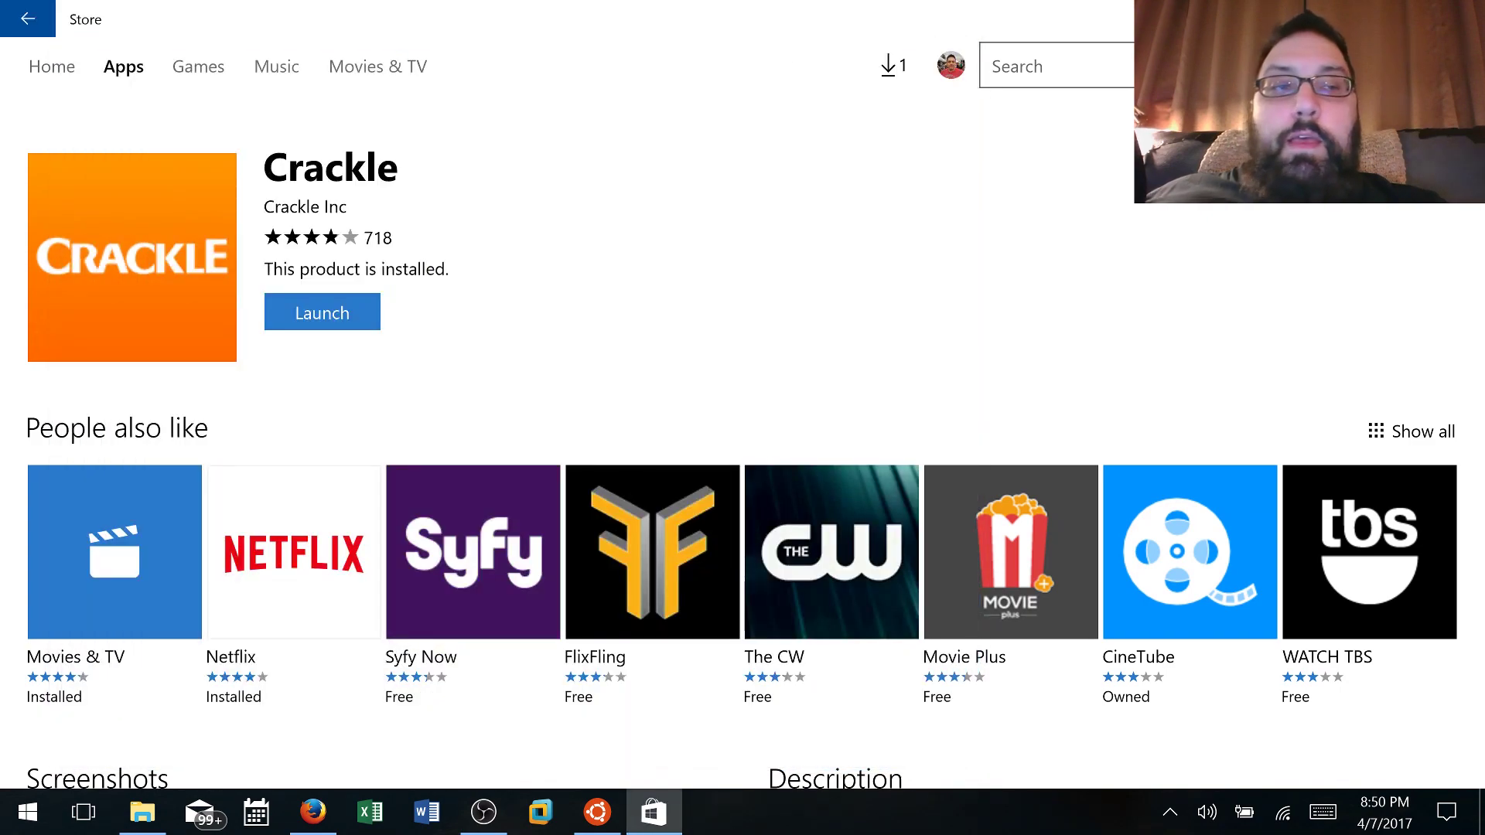
key(alt+F4)
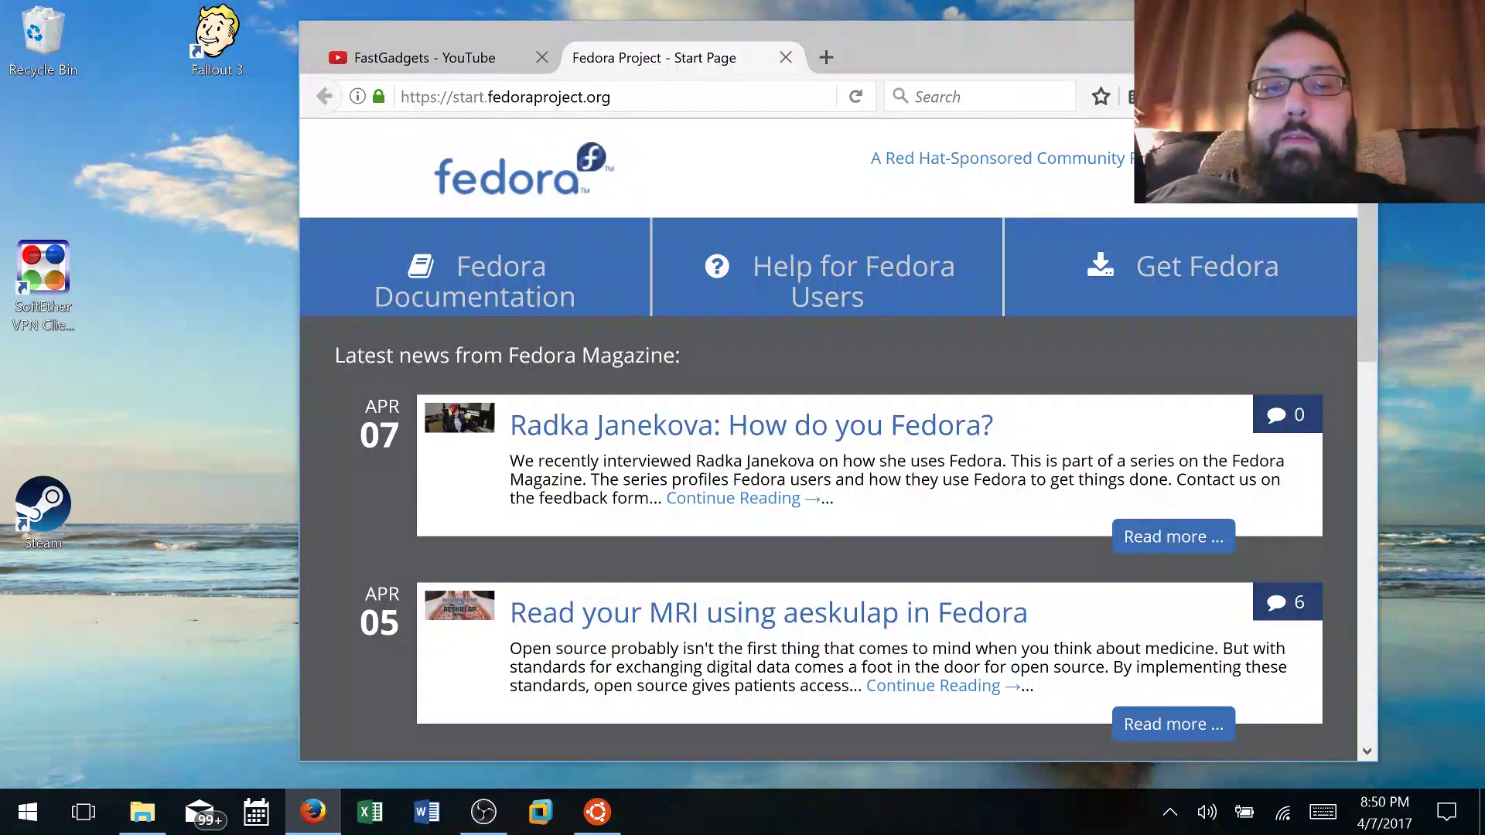
drag(966, 35, 687, 22)
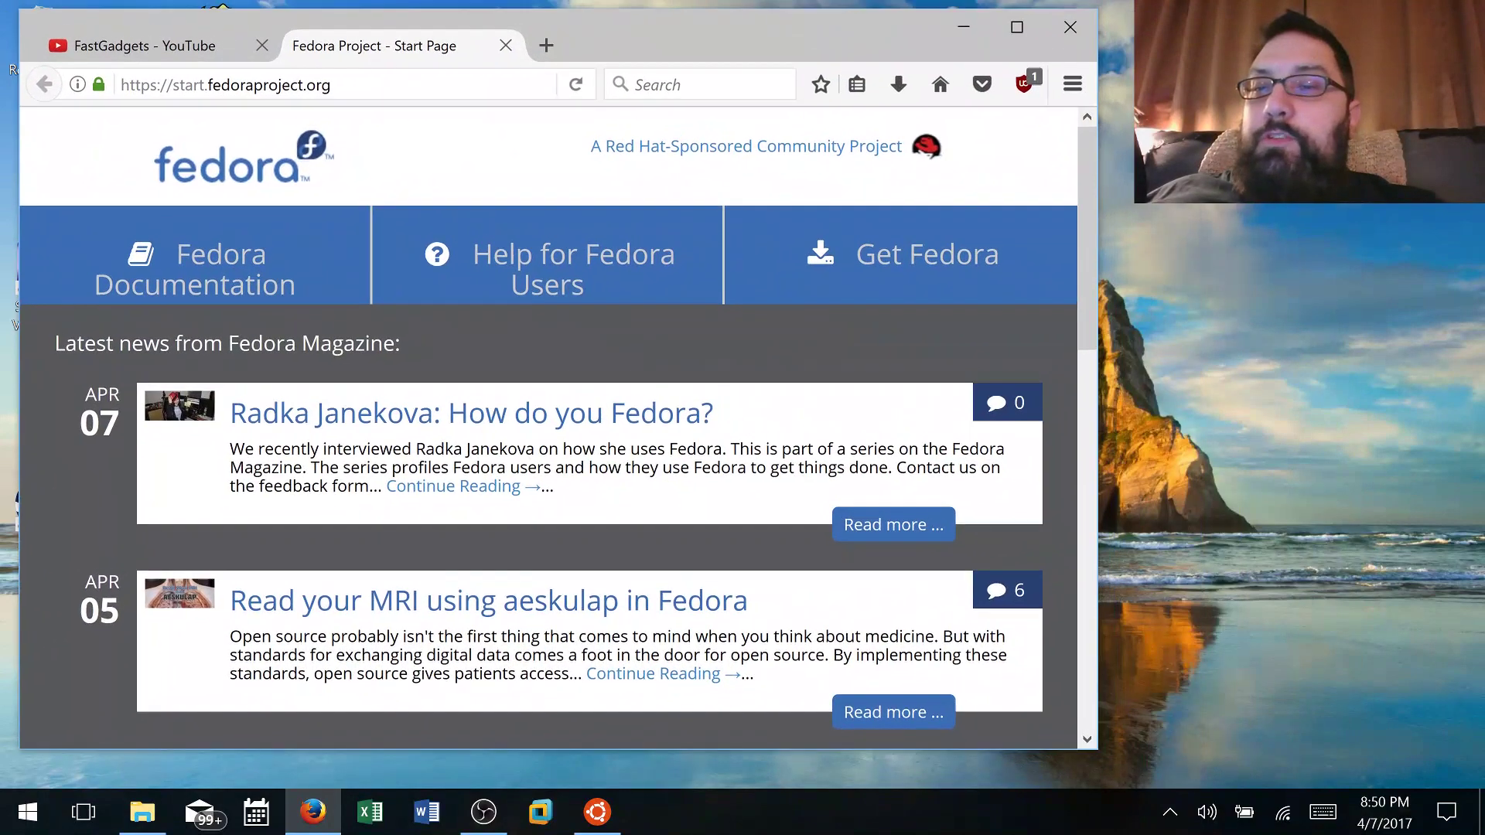
key(ctrl+Tab)
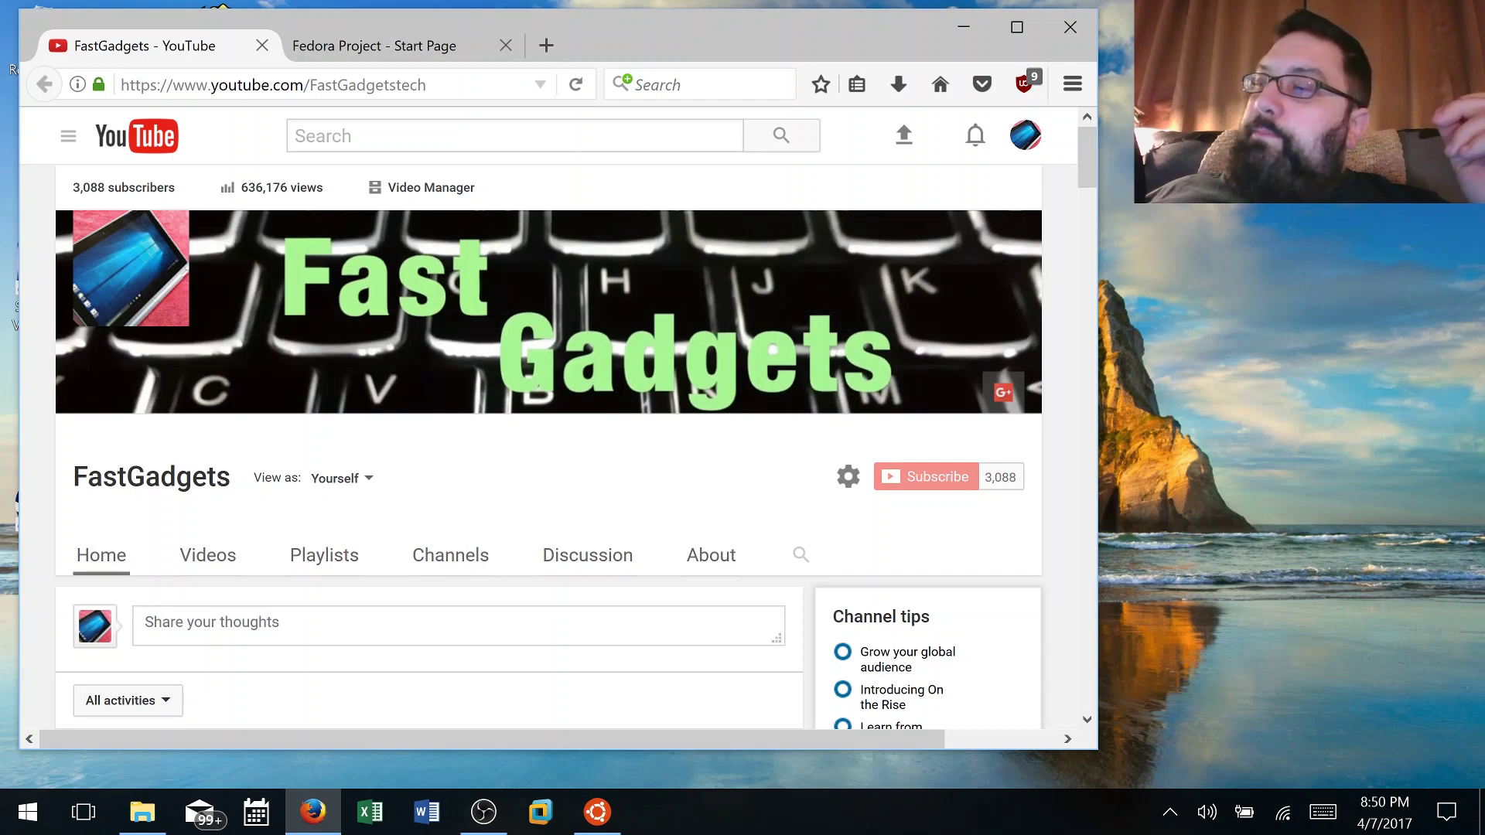
Bring the Ubuntu terminal forward and reposition it, then place Firefox in front of it
key(alt+Tab)
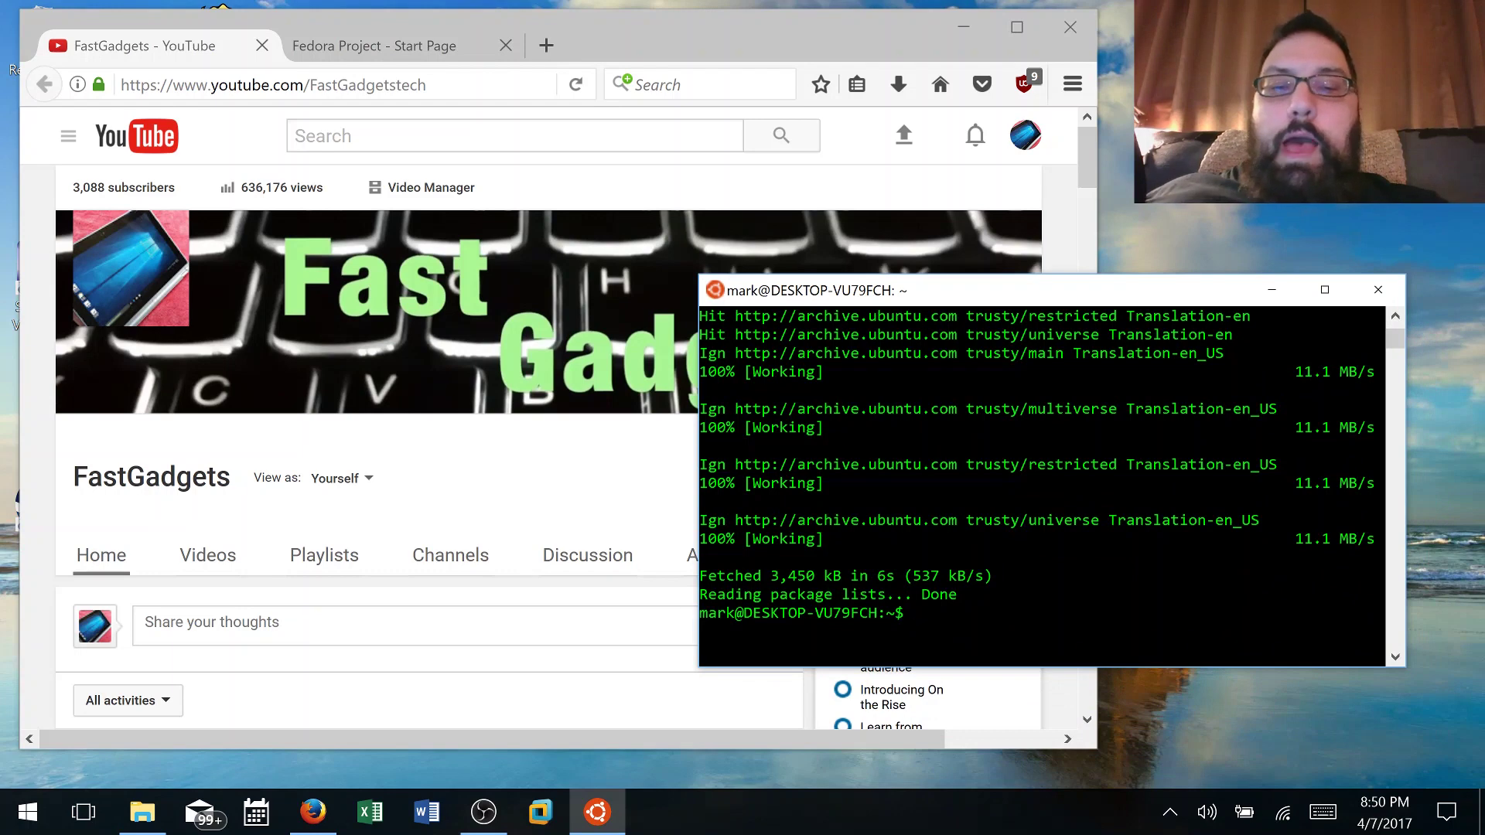
key(alt+space)
key(Escape)
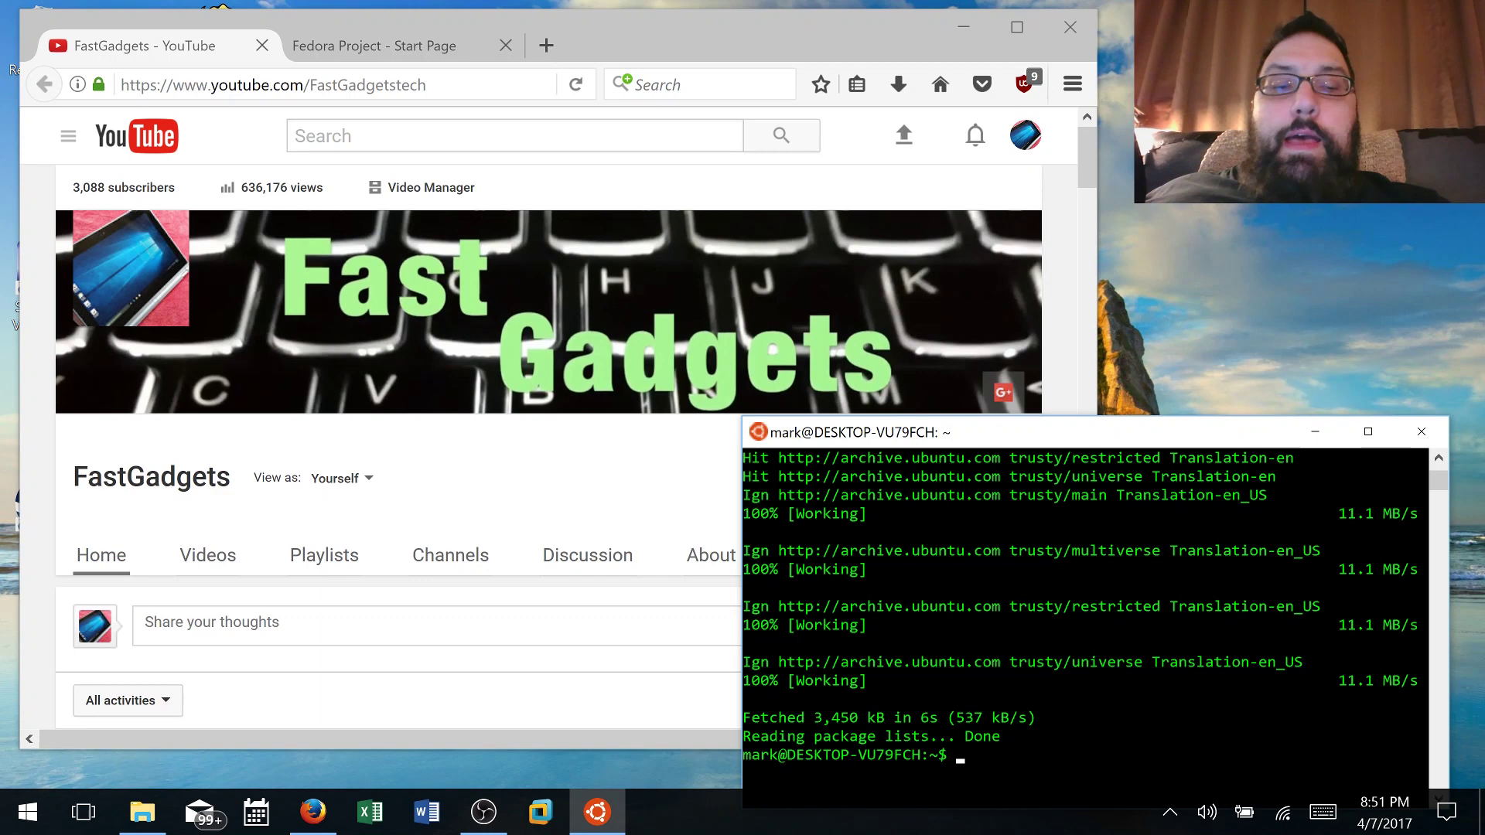
drag(1005, 432, 973, 397)
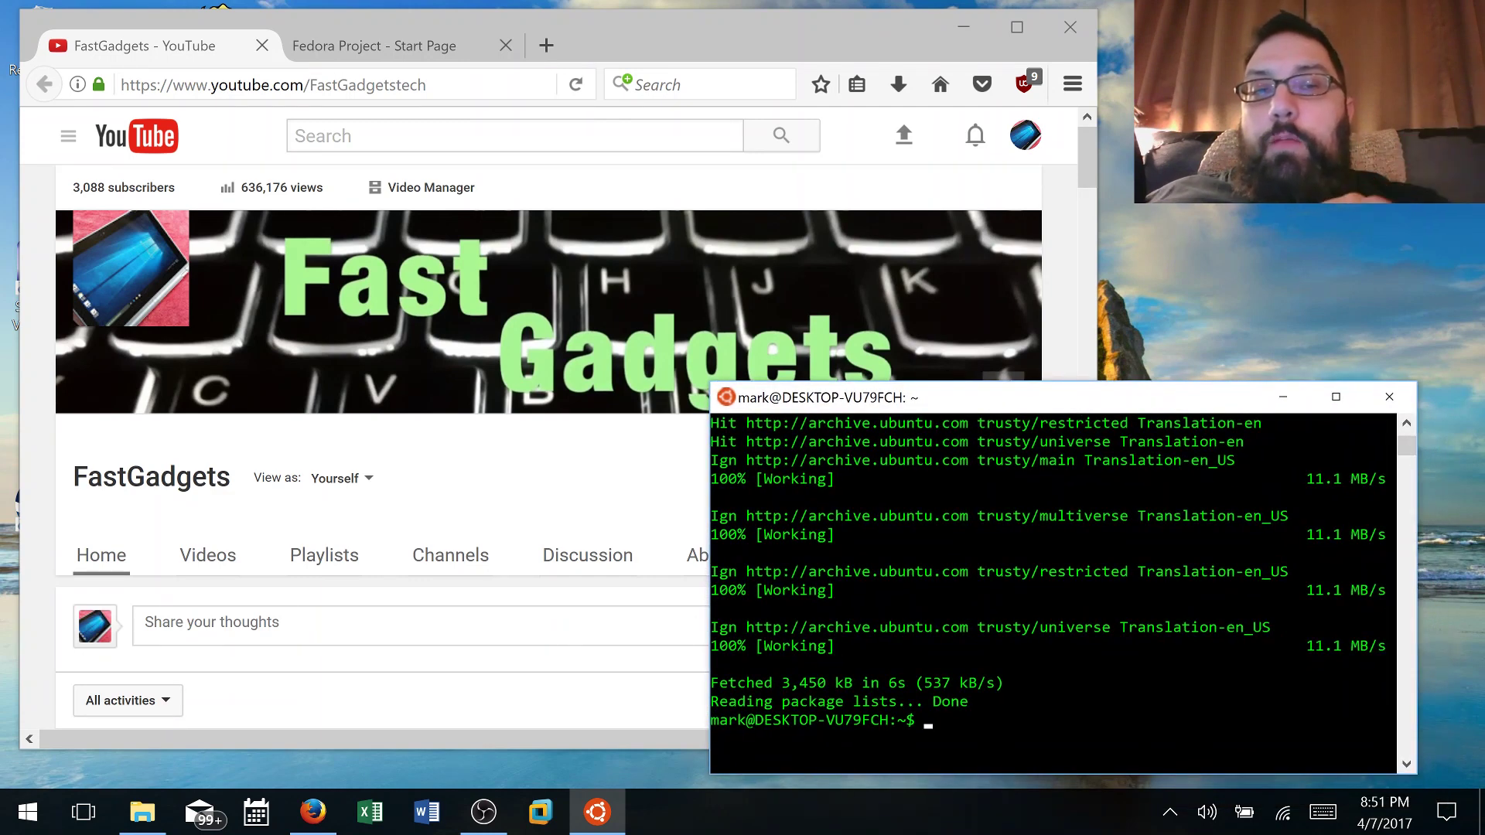
mouse_move(773, 27)
mouse_down()
mouse_move(885, 33)
mouse_move(835, 35)
mouse_up()
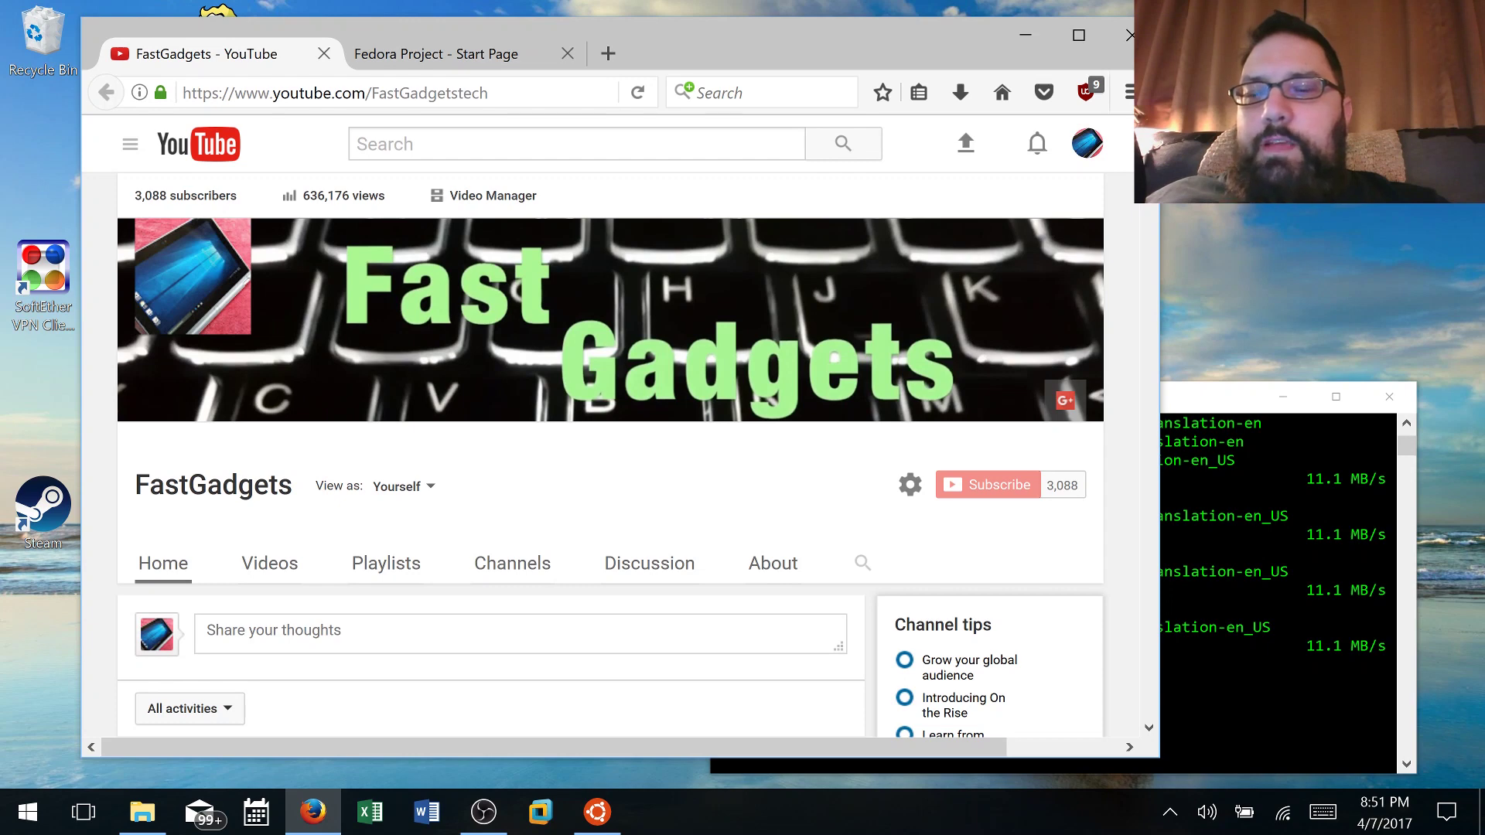
key(super)
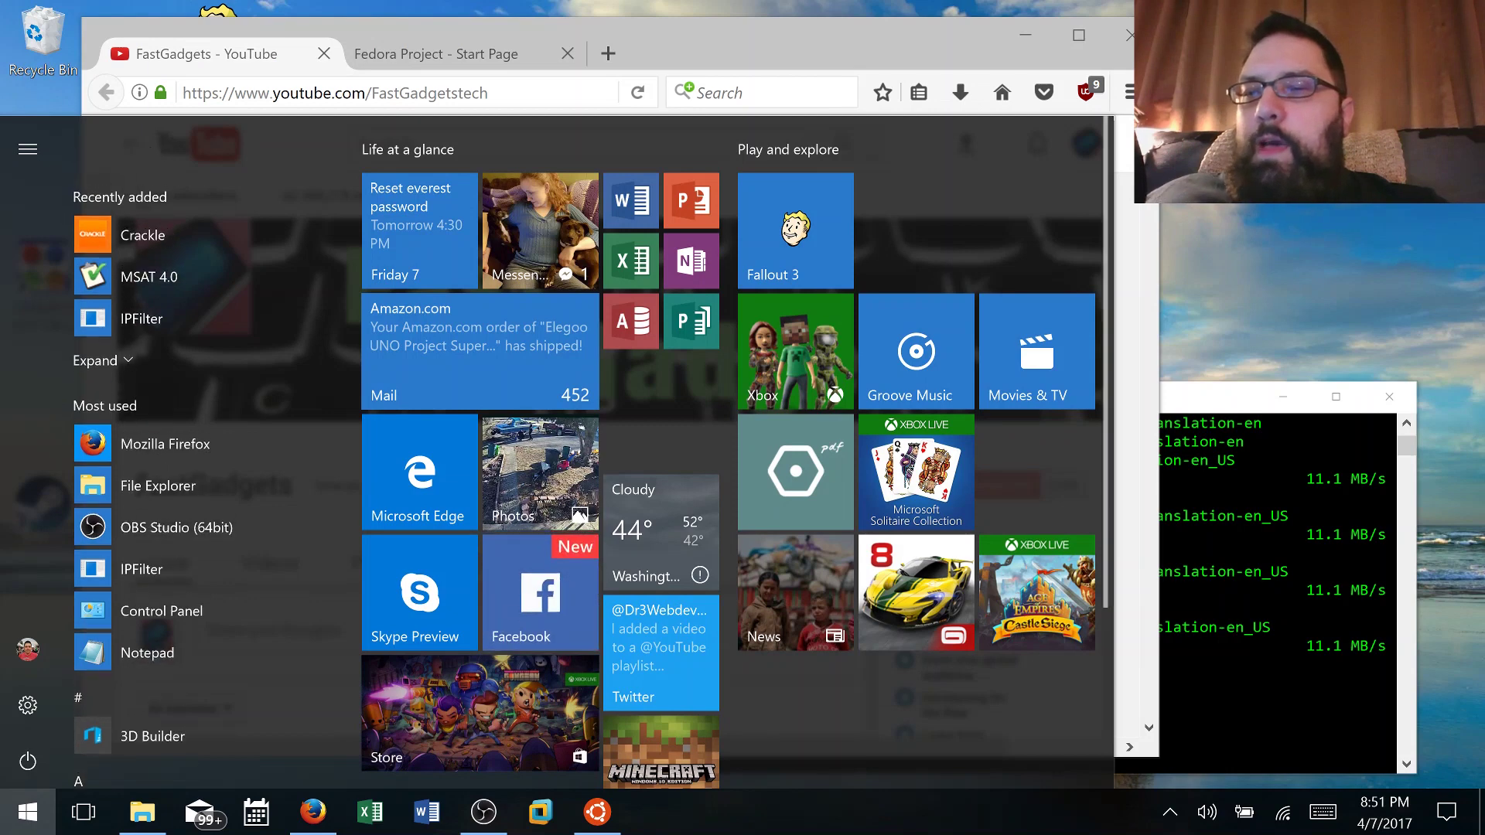
scroll(201, 448, down, 2)
scroll(201, 449, down, 5)
scroll(201, 448, down, 4)
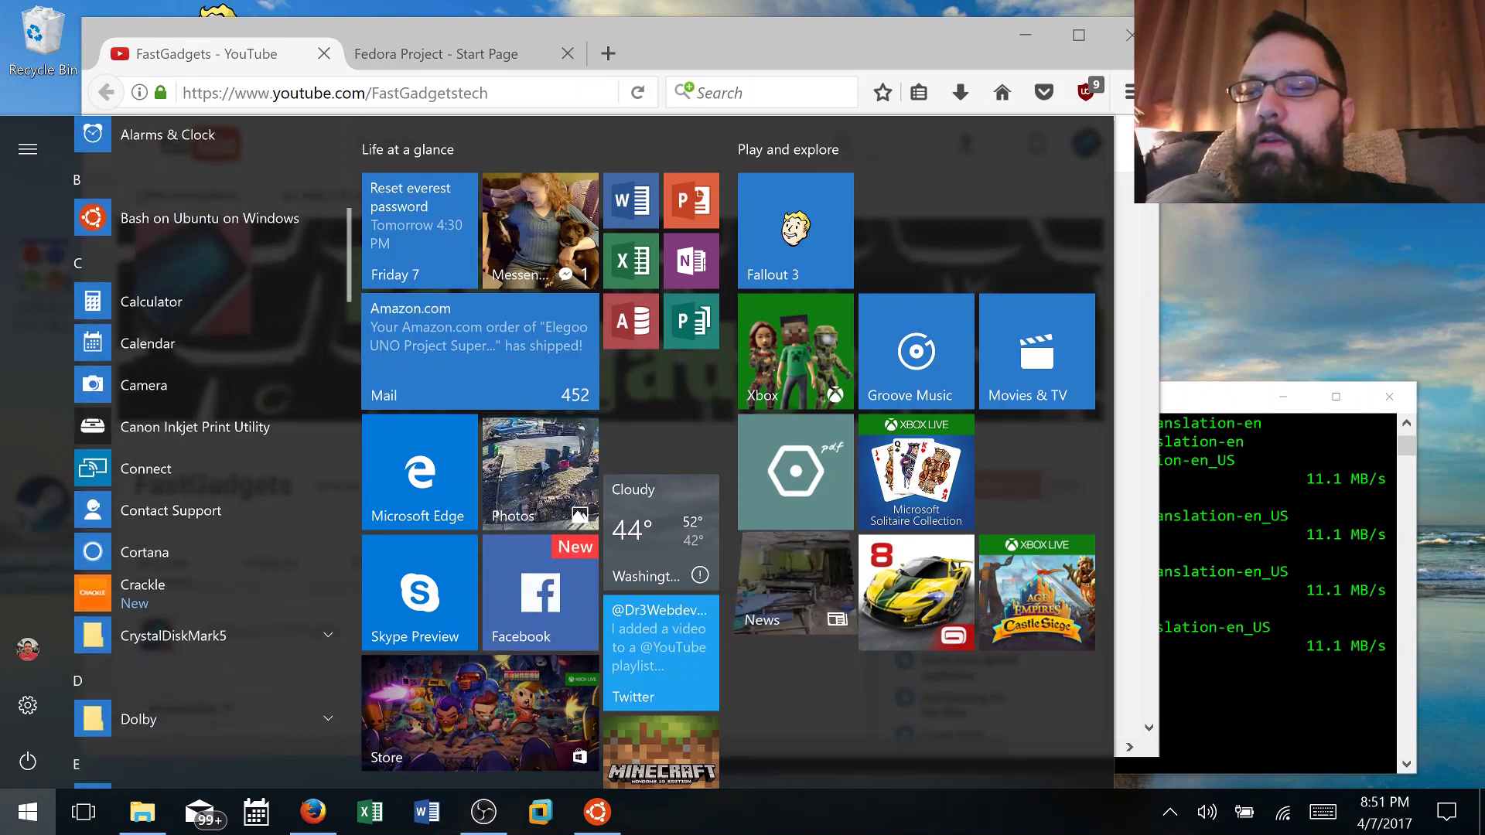
scroll(201, 448, down, 3)
scroll(201, 448, down, 1)
scroll(201, 448, down, 1)
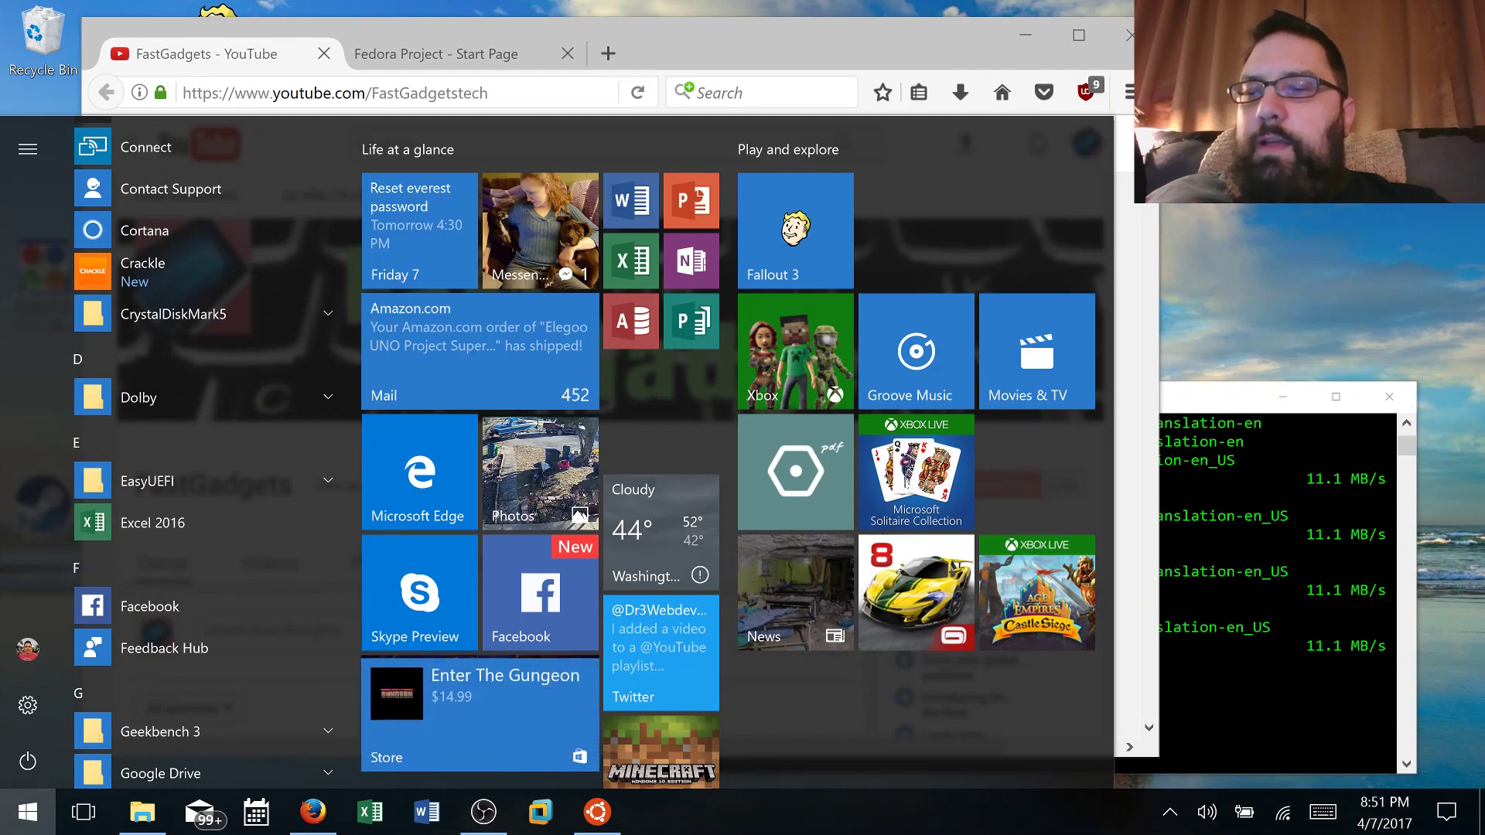
scroll(201, 449, down, 2)
scroll(541, 448, down, 1)
scroll(542, 448, down, 2)
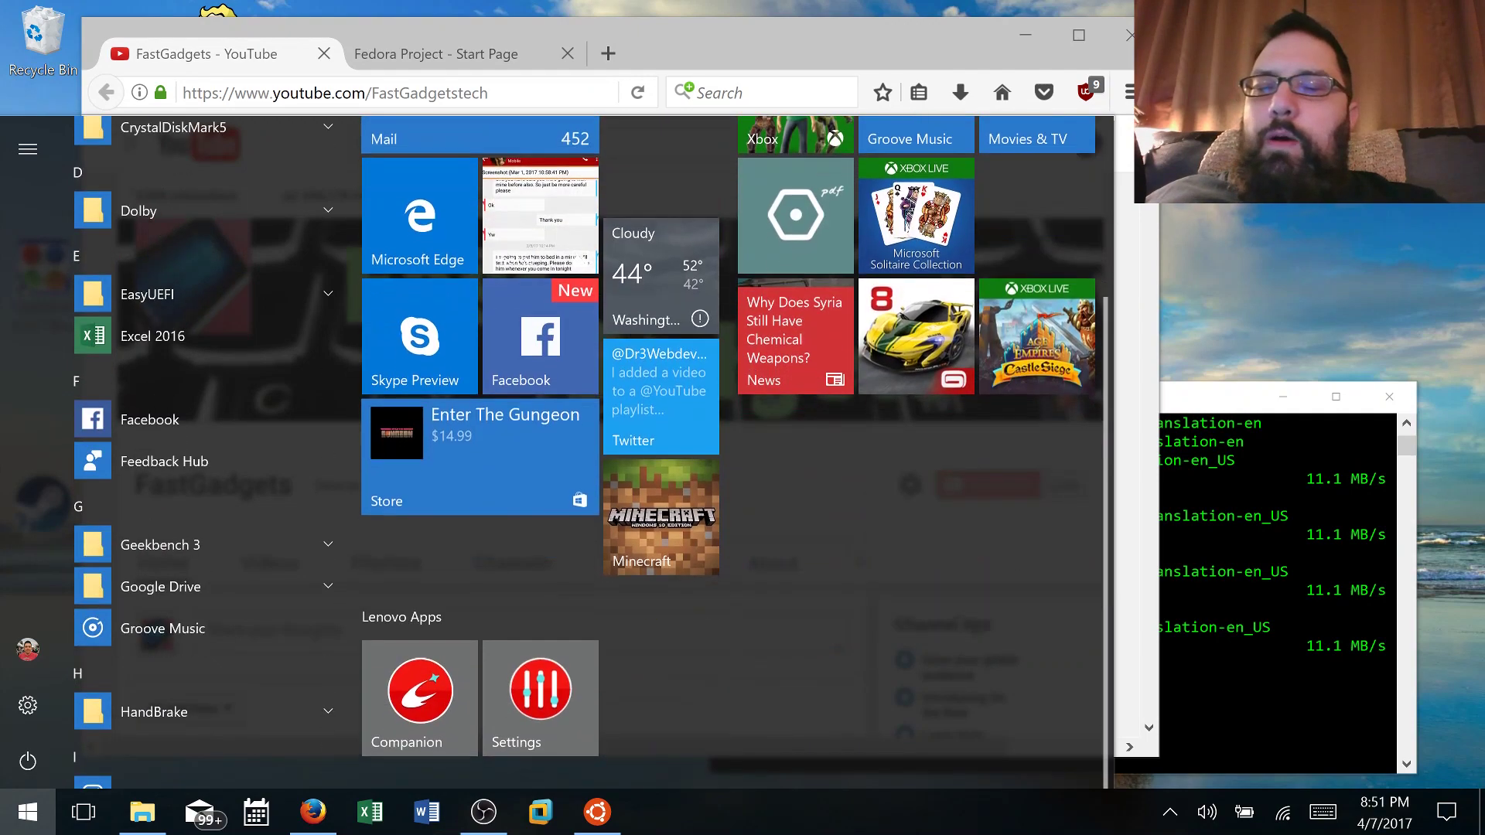
key(Escape)
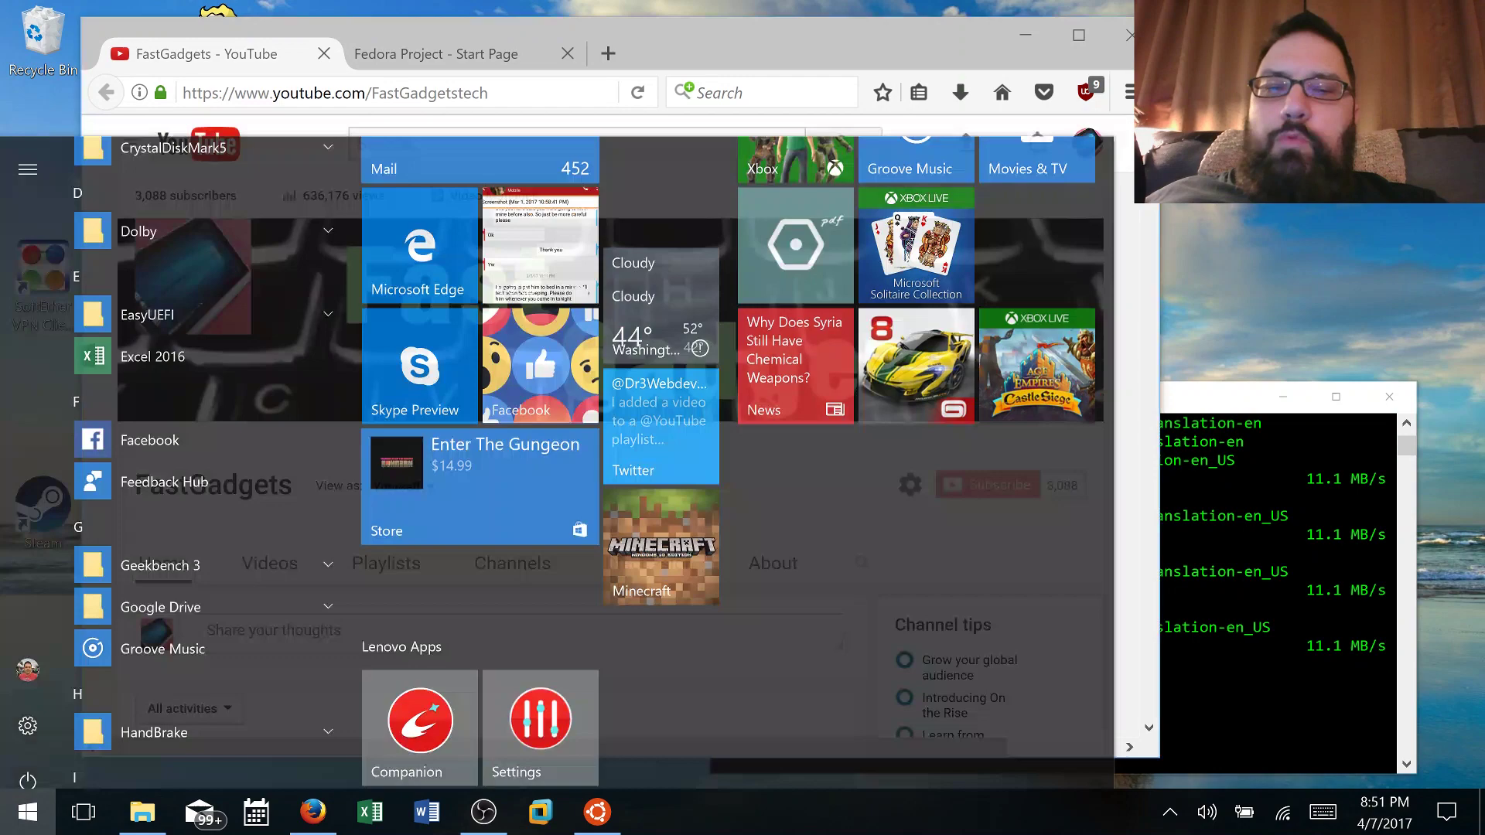
key(super)
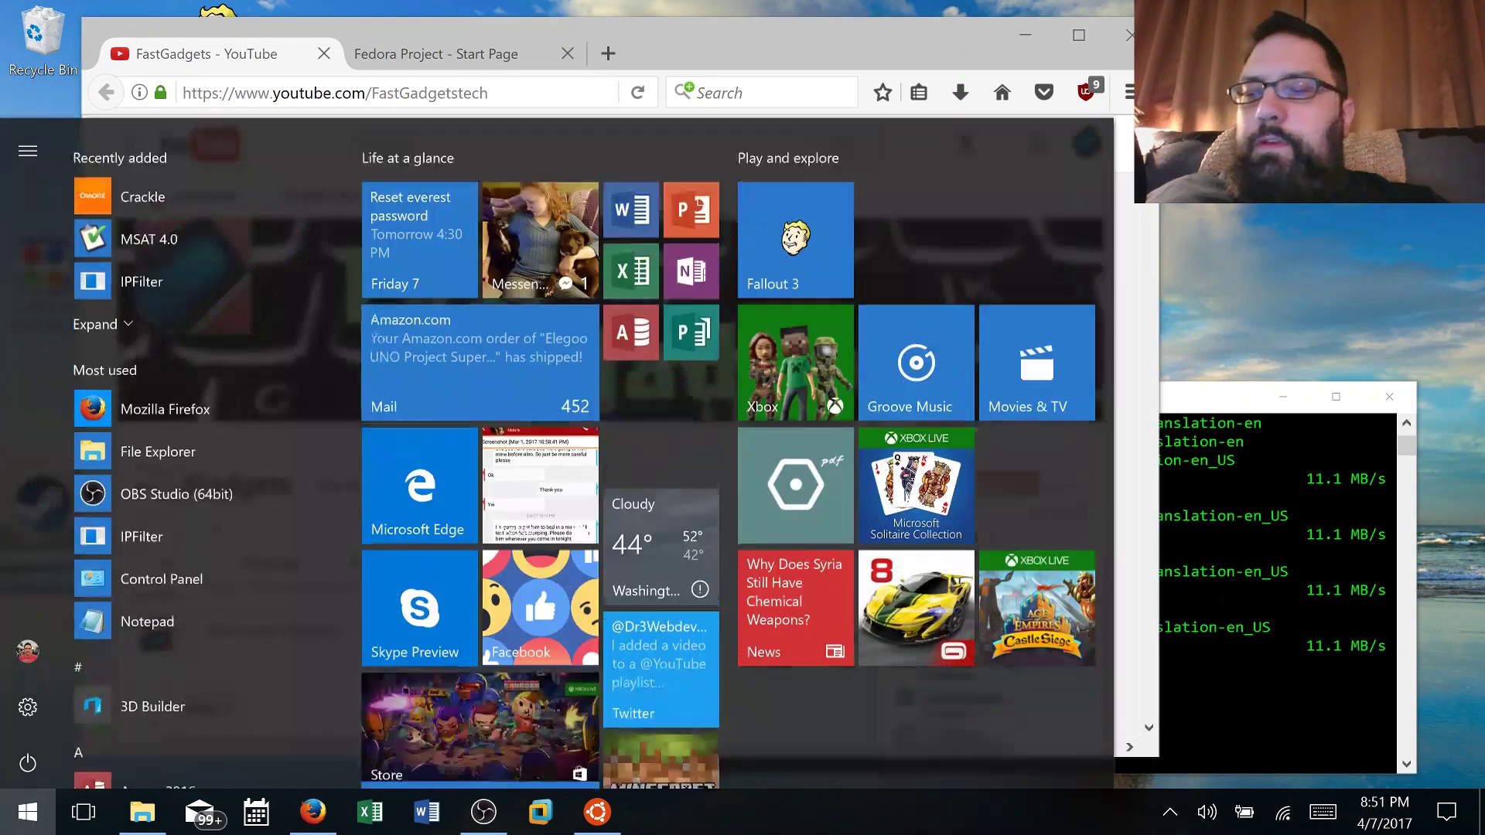
scroll(727, 448, down, 2)
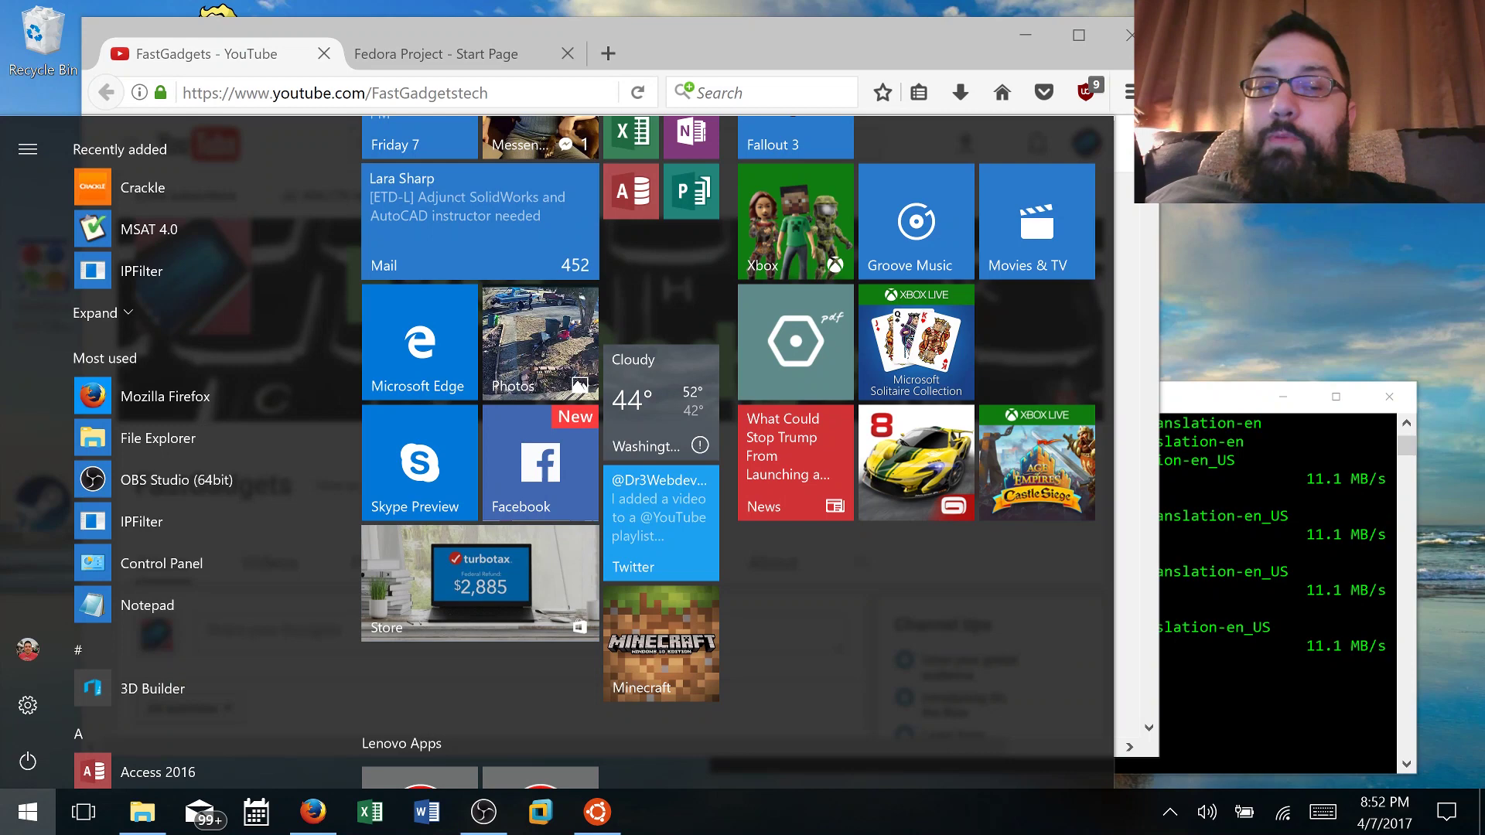
key(Escape)
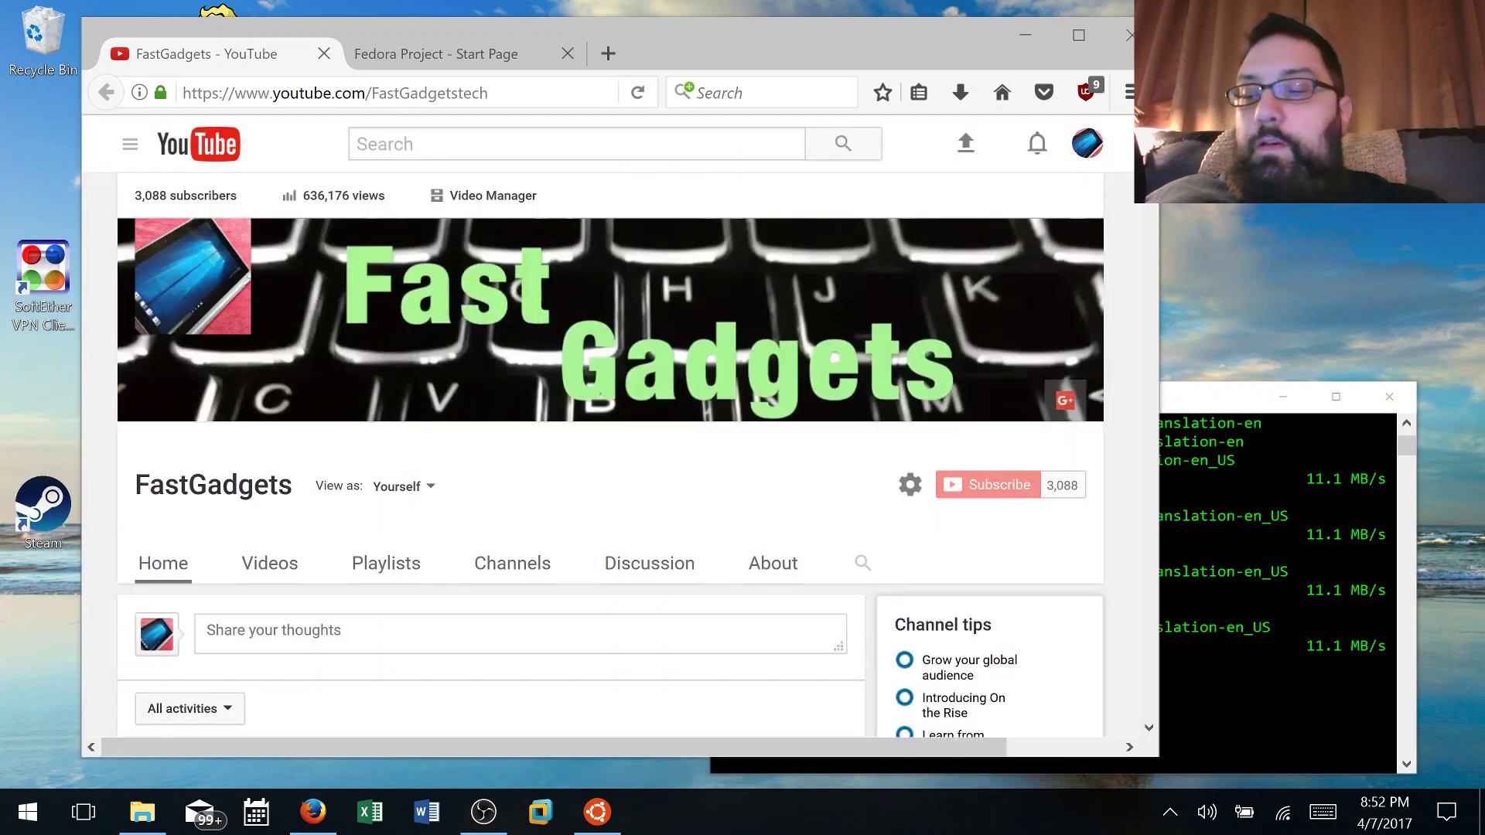
Search Start for 'uninstall' using the touch keyboard and open Programs and Features
click(1322, 811)
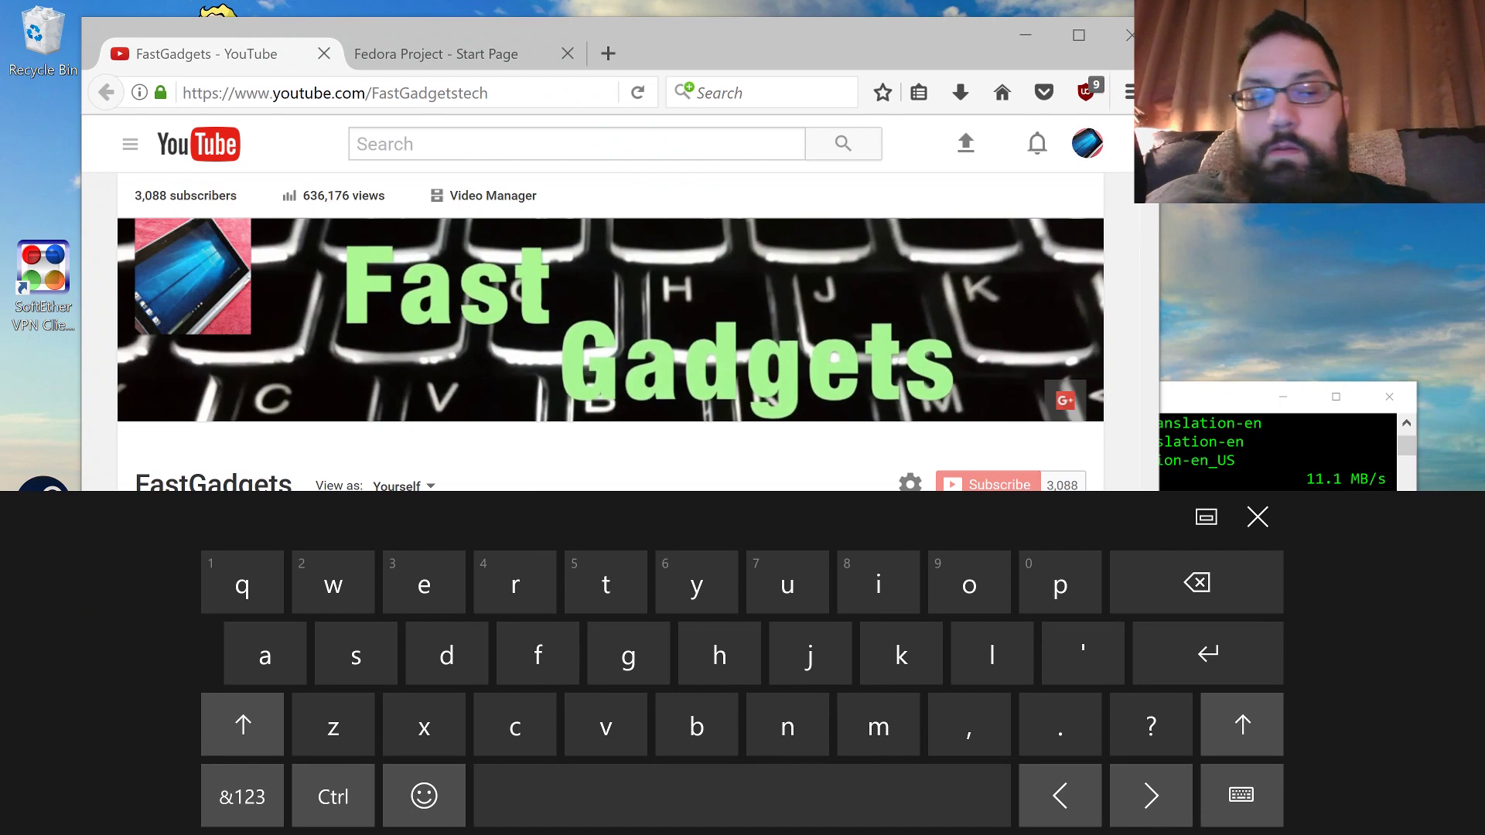
text(uninsta)
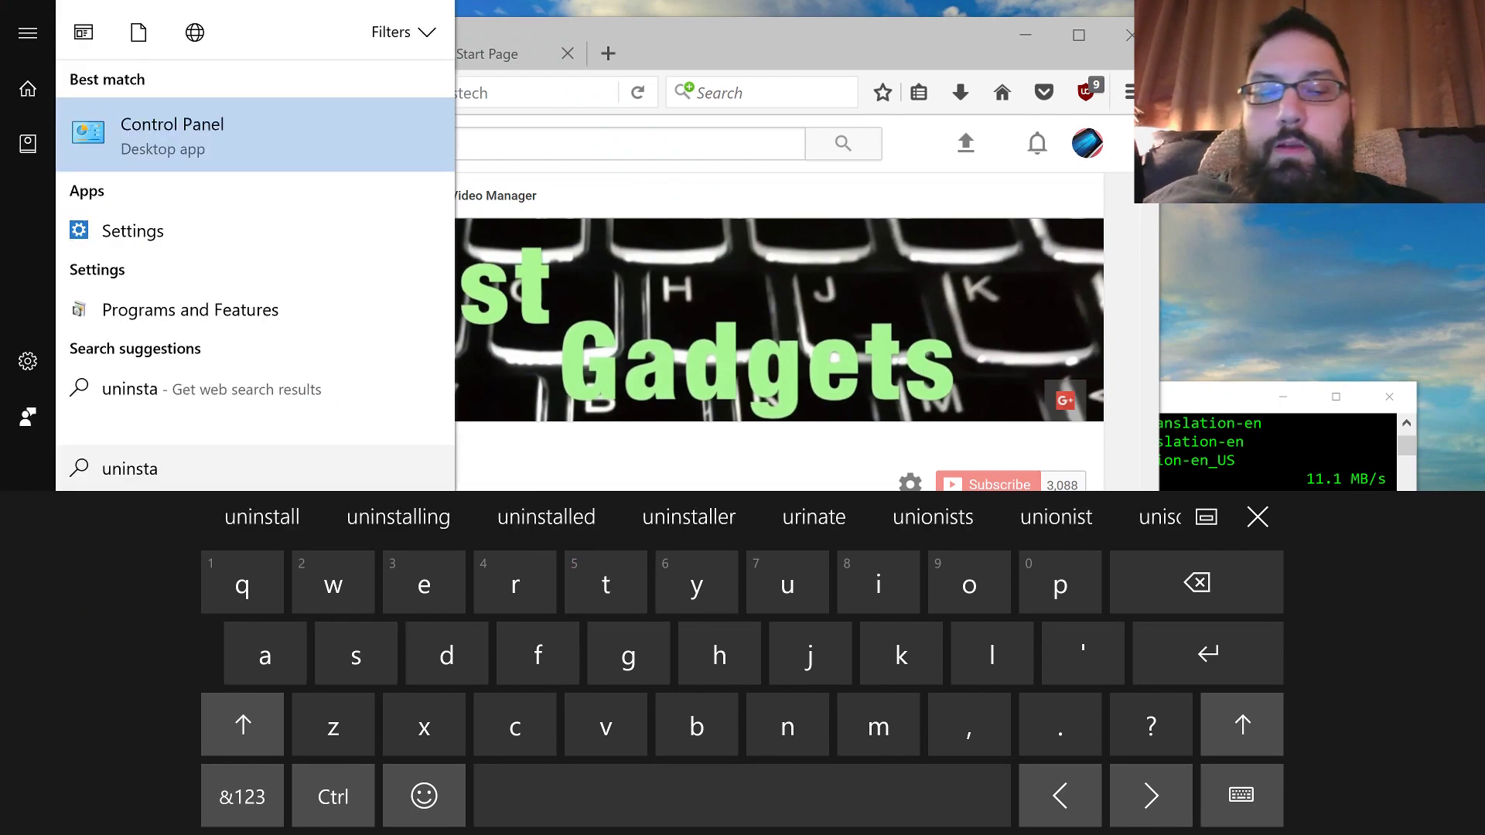
text(ll)
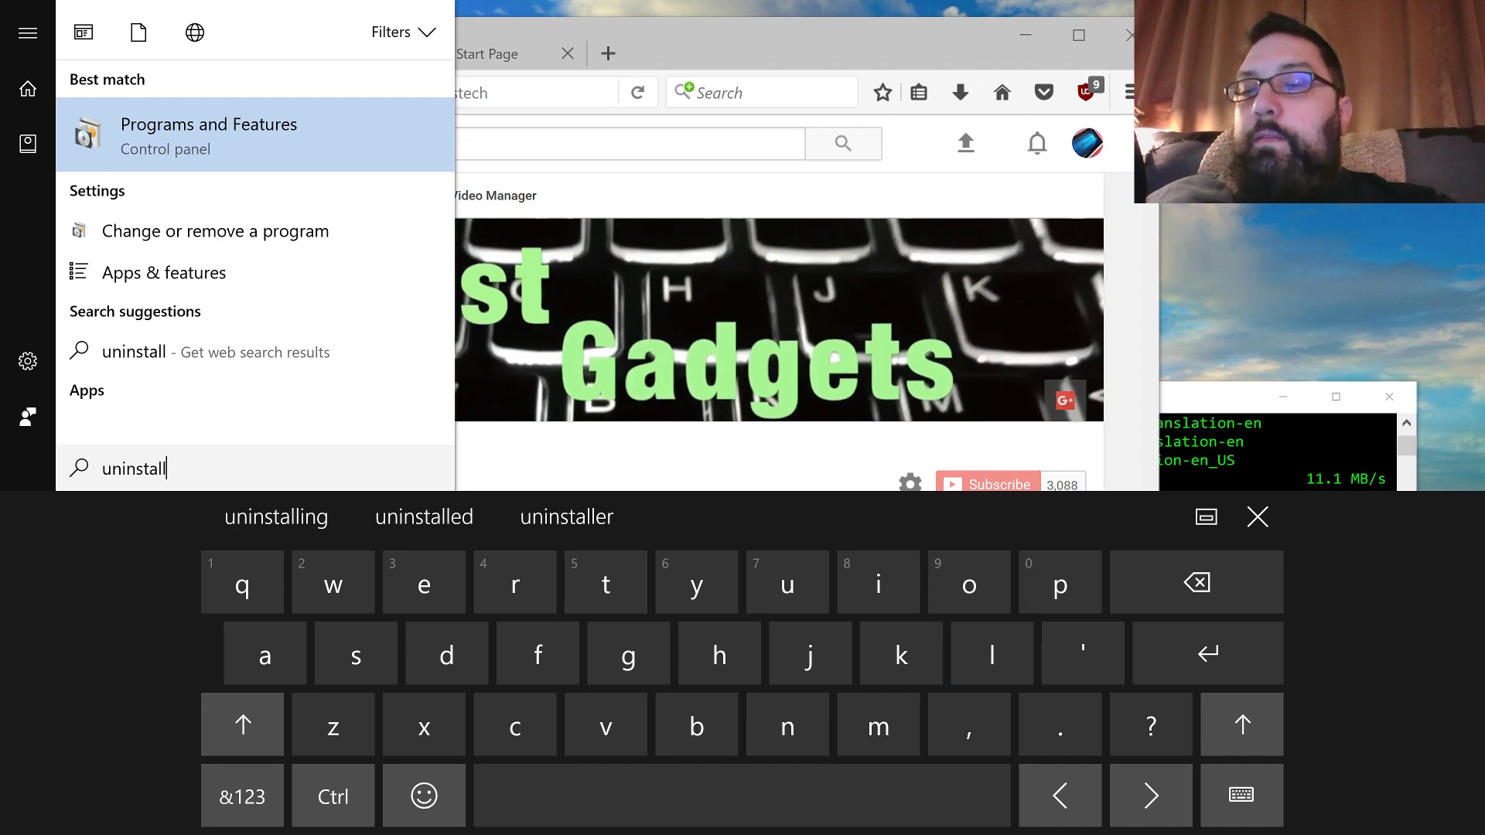
key(Return)
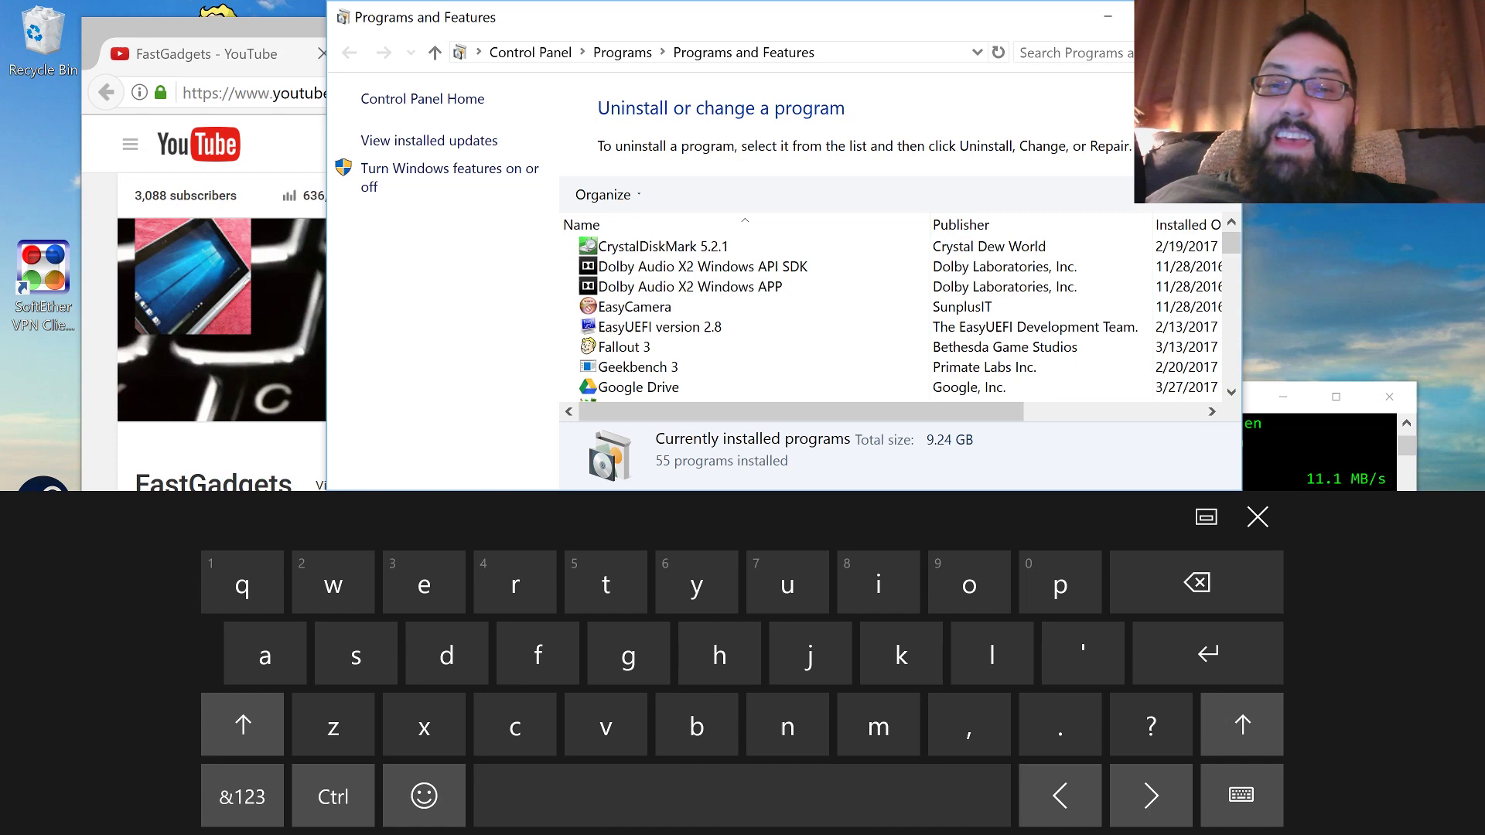
mouse_move(696, 17)
mouse_down()
mouse_move(649, 50)
mouse_move(690, 21)
mouse_up()
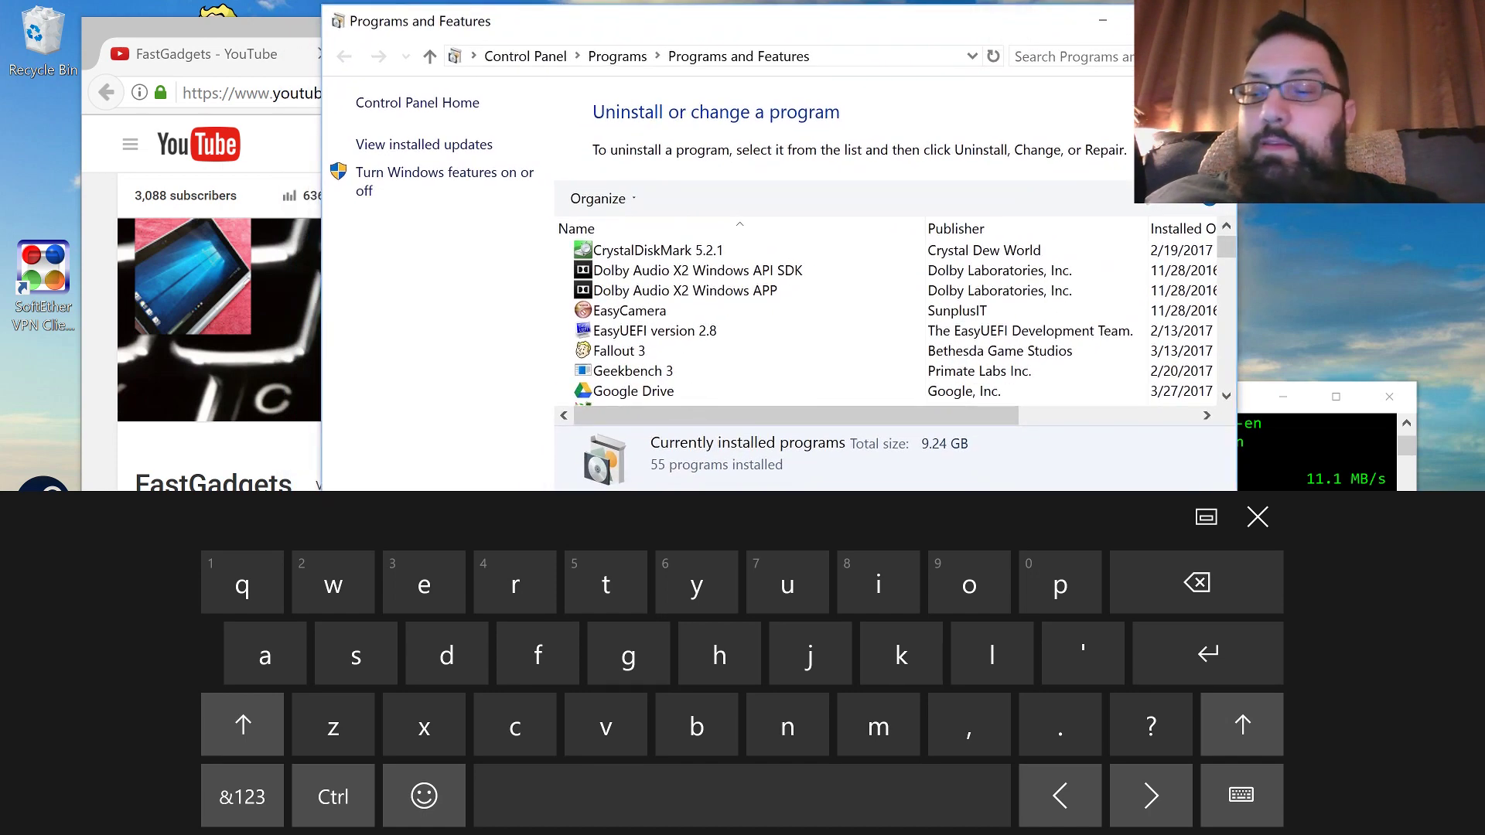
click(1257, 517)
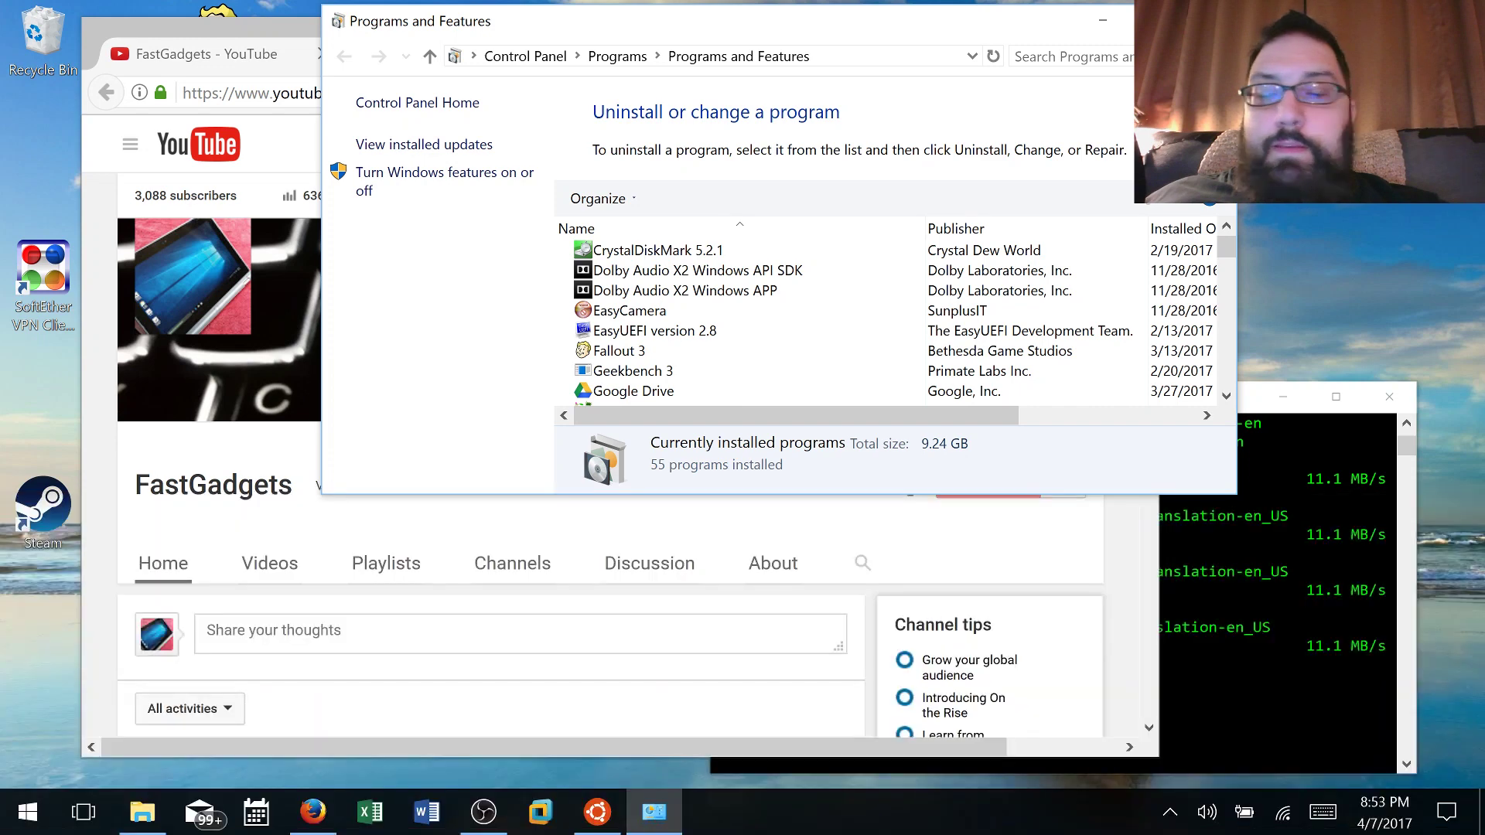
Search the Start menu for 'uni' with the touch keyboard and open the Settings result
key(super)
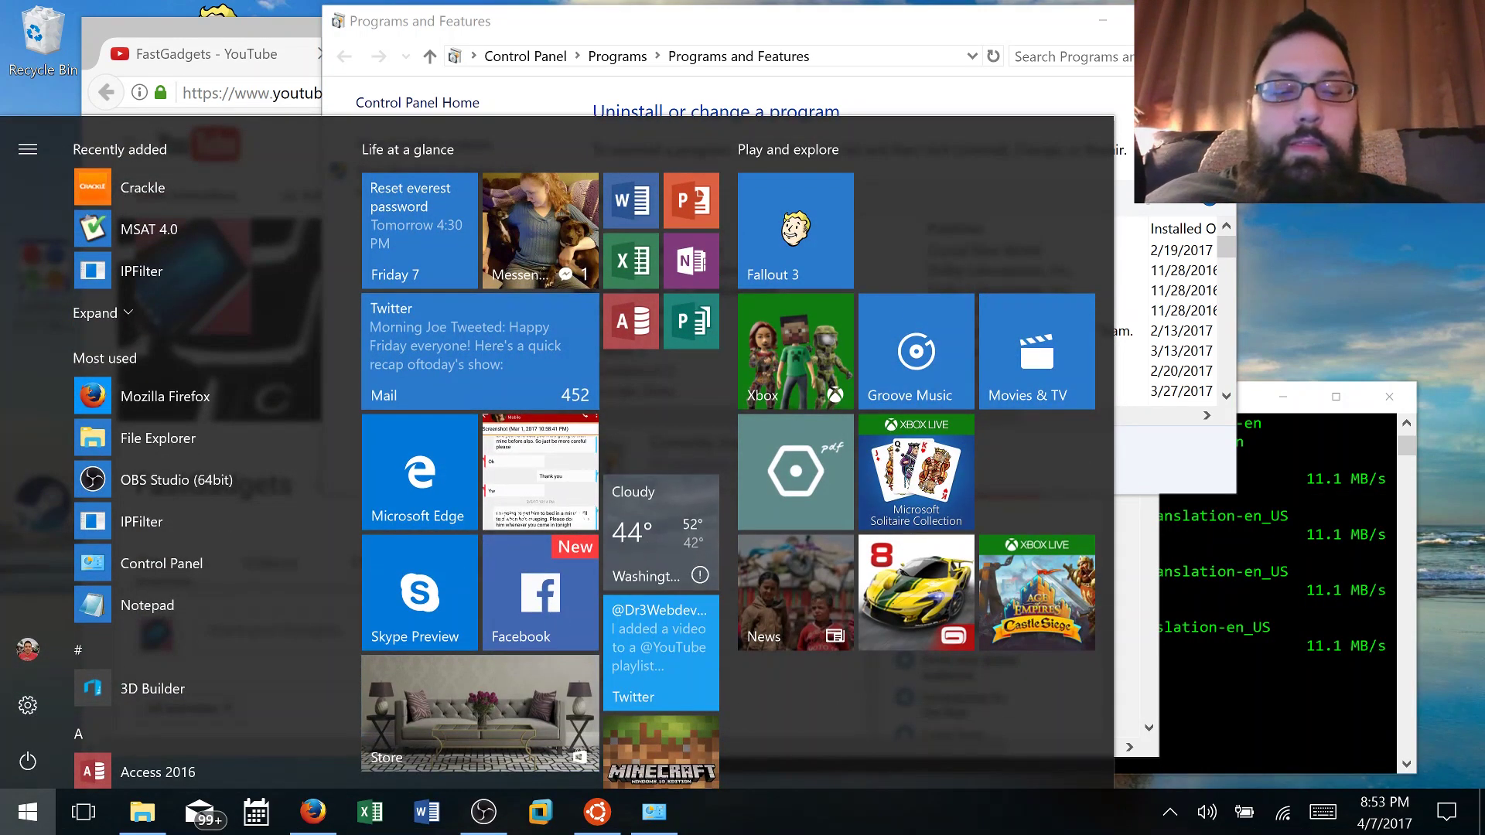
click(1322, 811)
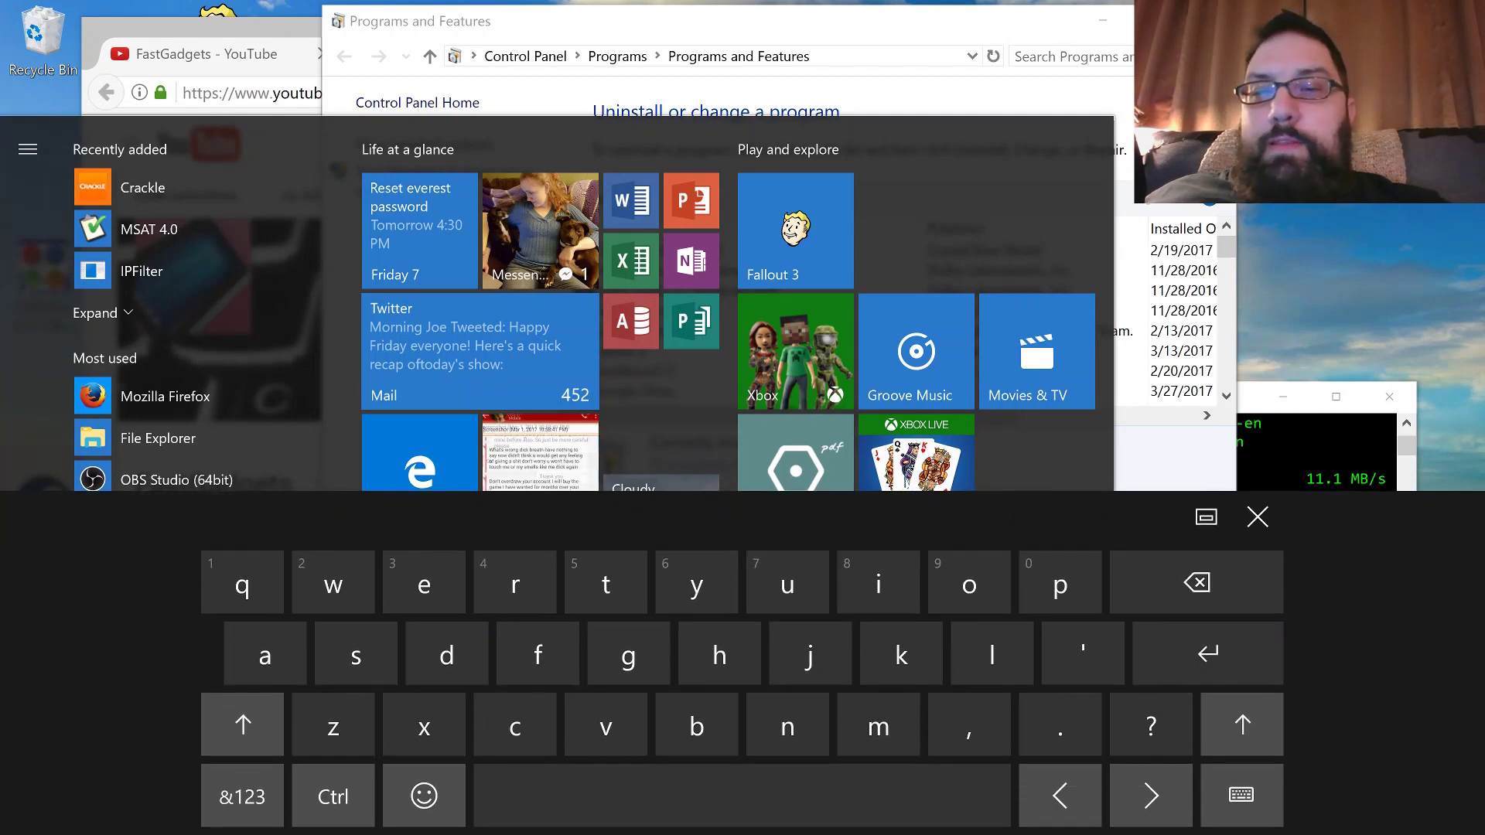
click(787, 584)
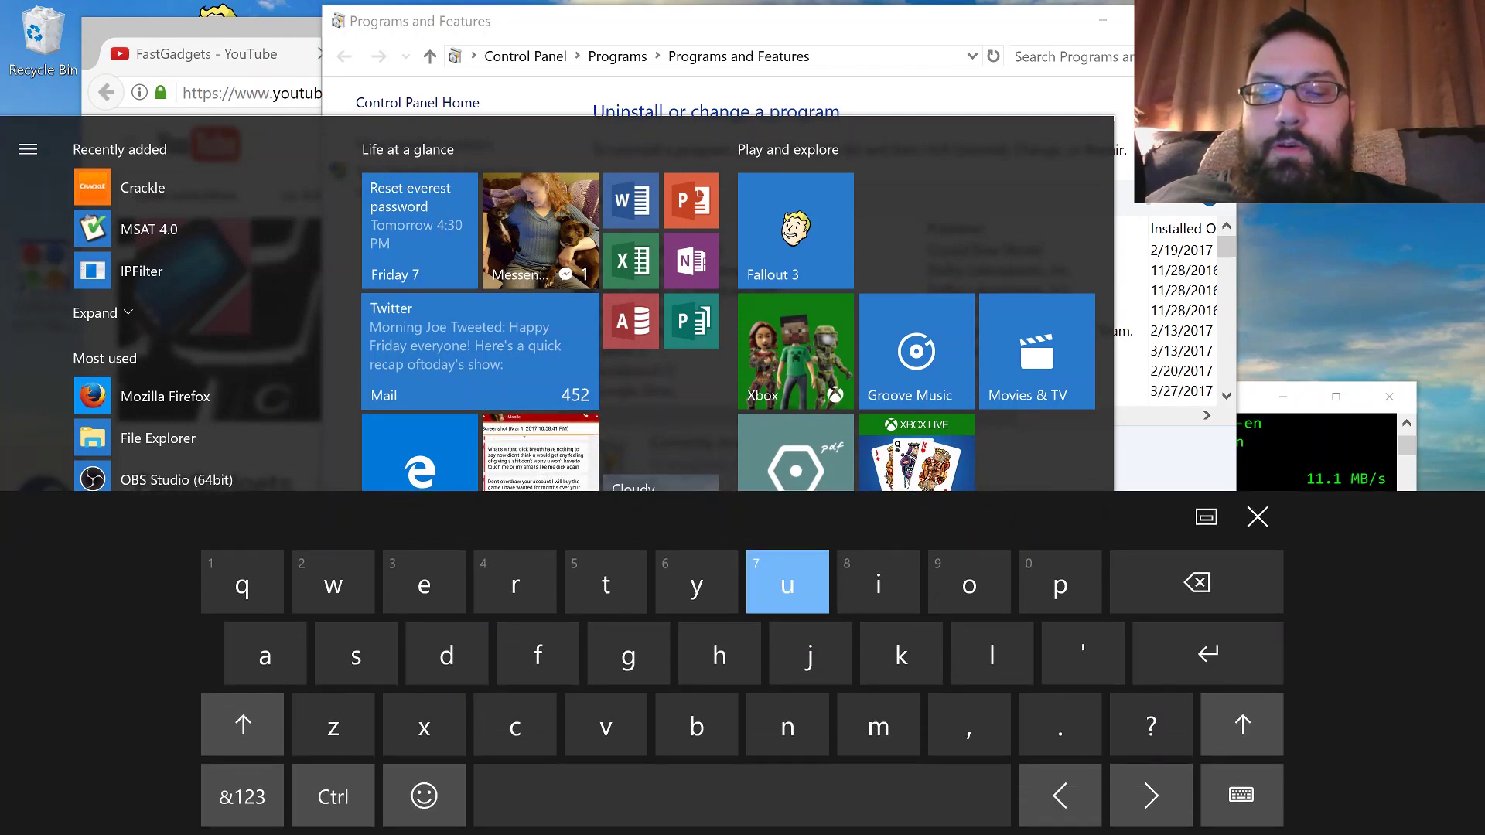
click(787, 726)
click(878, 584)
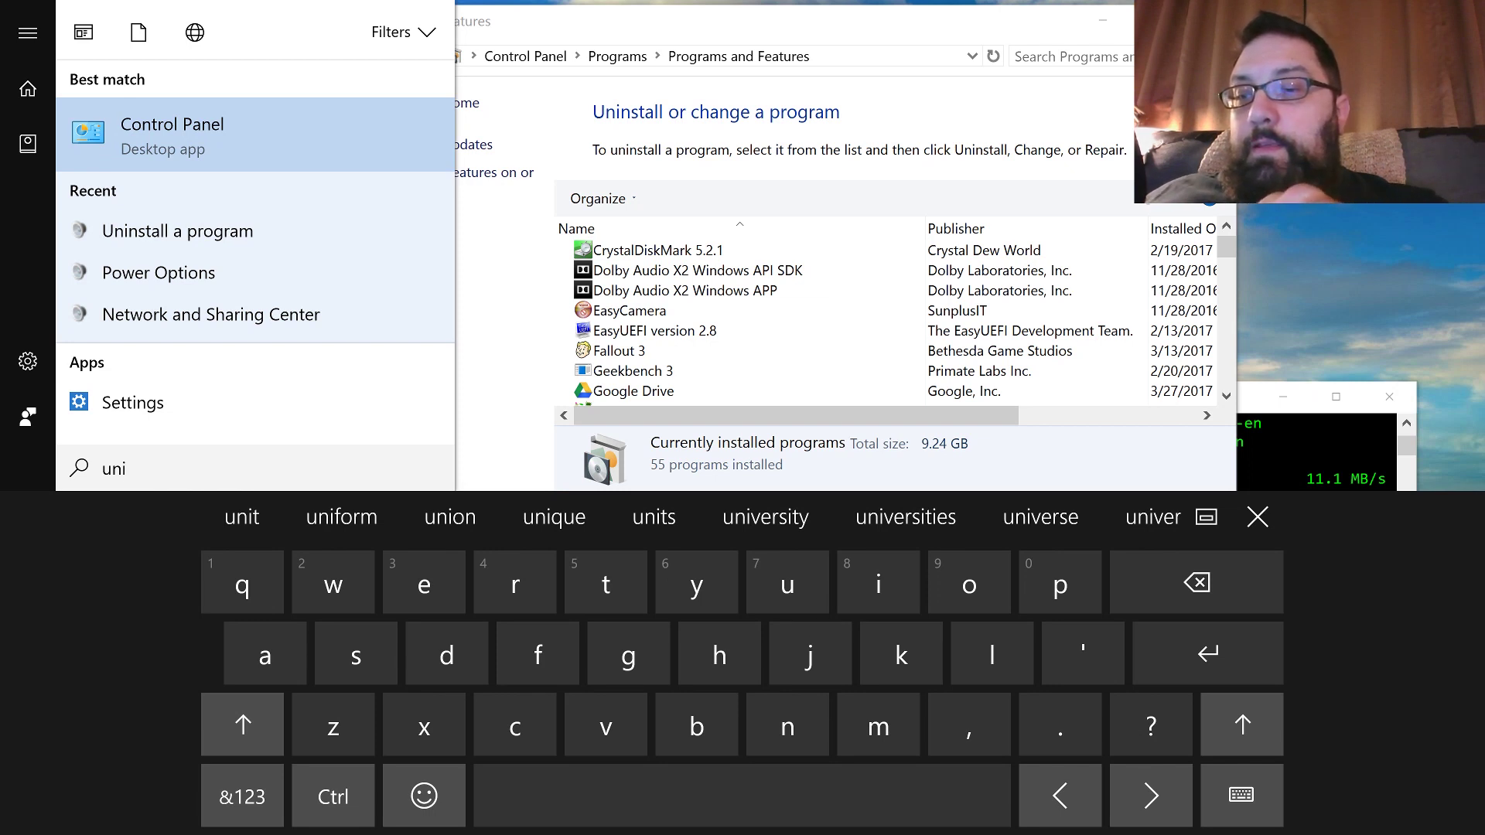
click(132, 402)
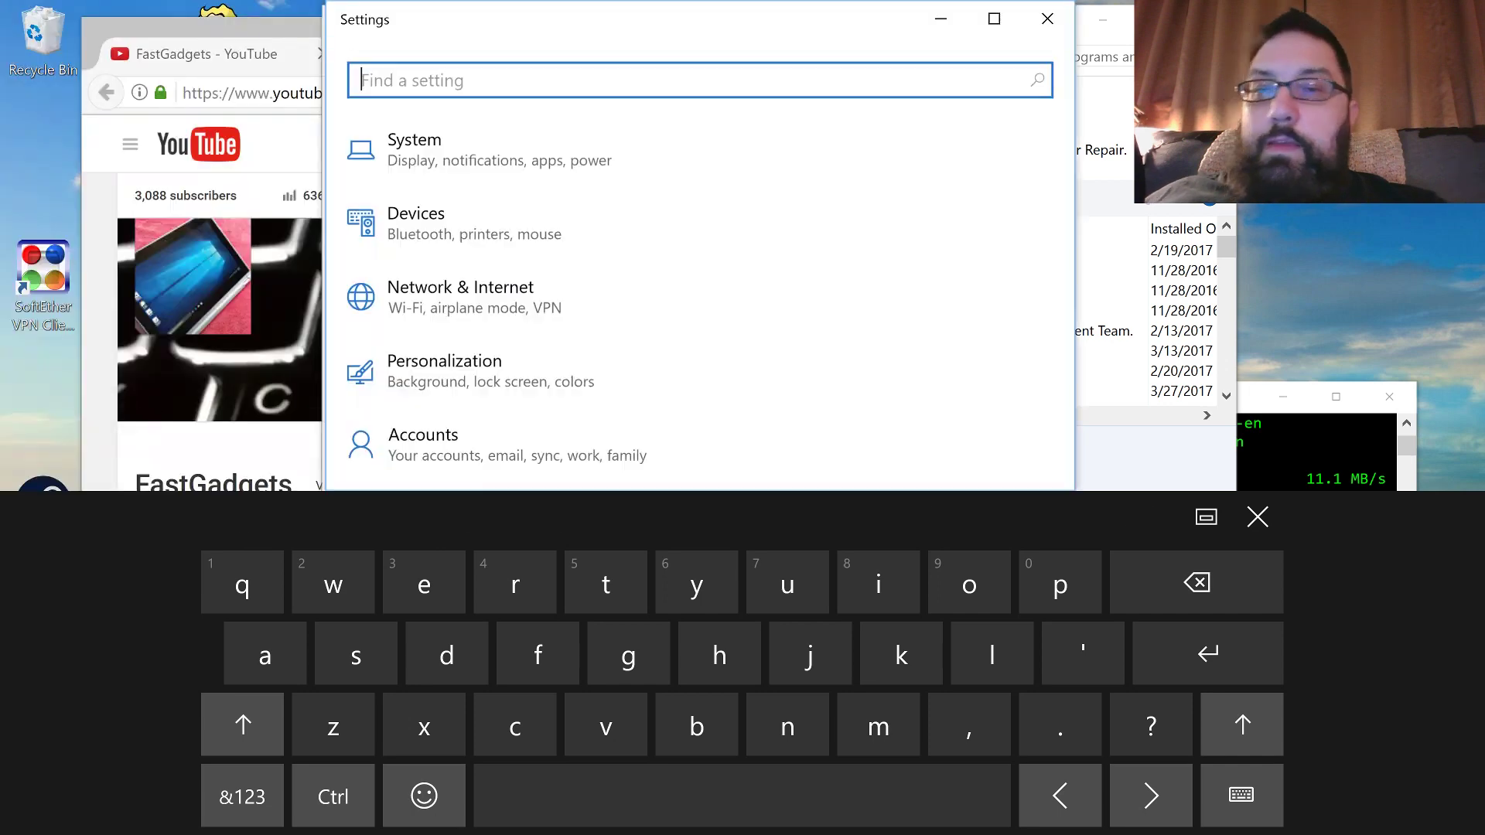
Go to System > Apps & features in Windows Settings
scroll(696, 294, down, 2)
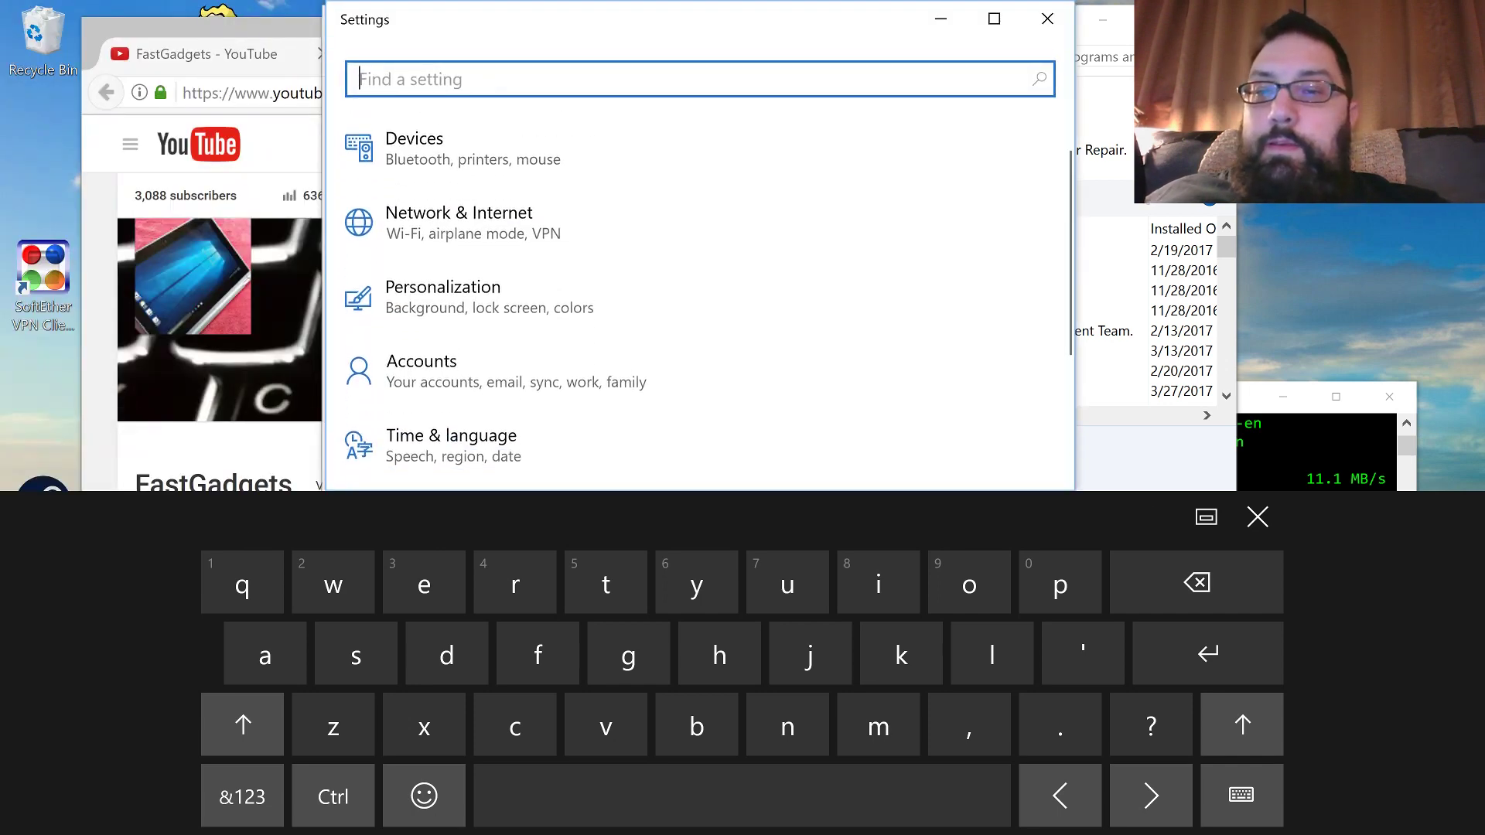
scroll(696, 294, down, 2)
scroll(696, 294, down, 1)
scroll(696, 294, down, 1)
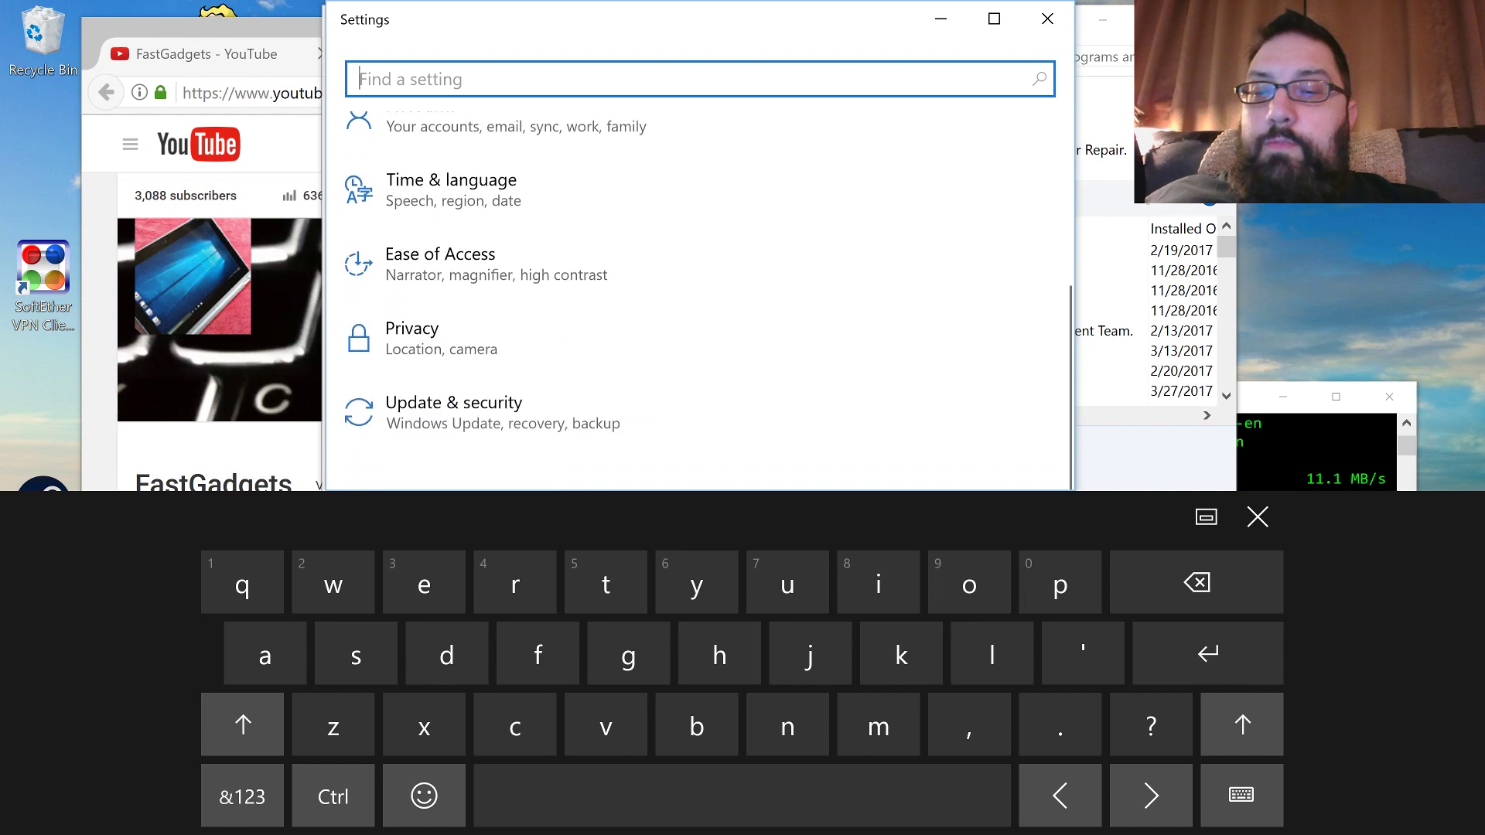
scroll(696, 293, up, 4)
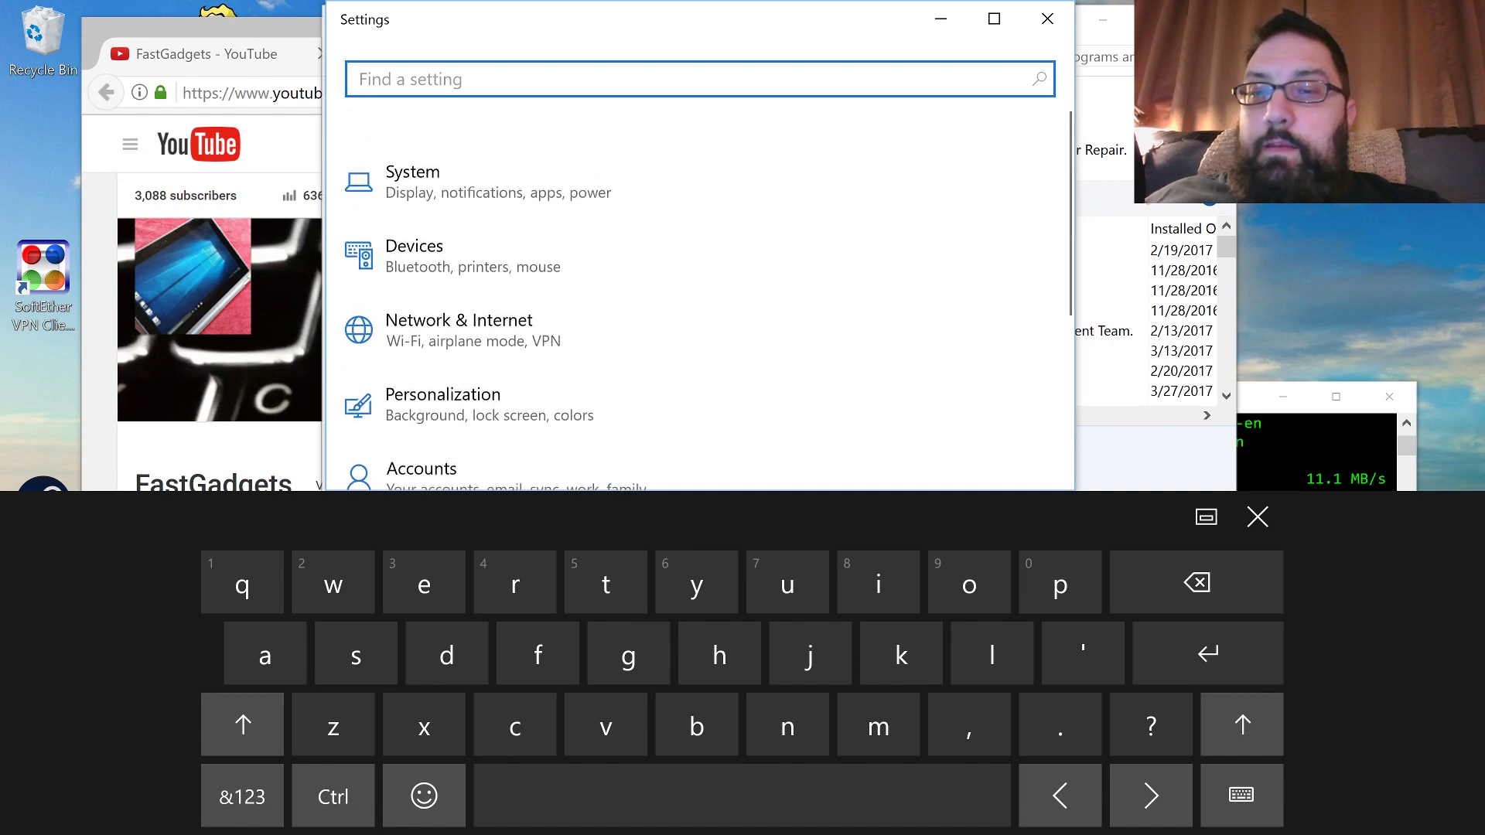
click(467, 160)
scroll(696, 309, down, 1)
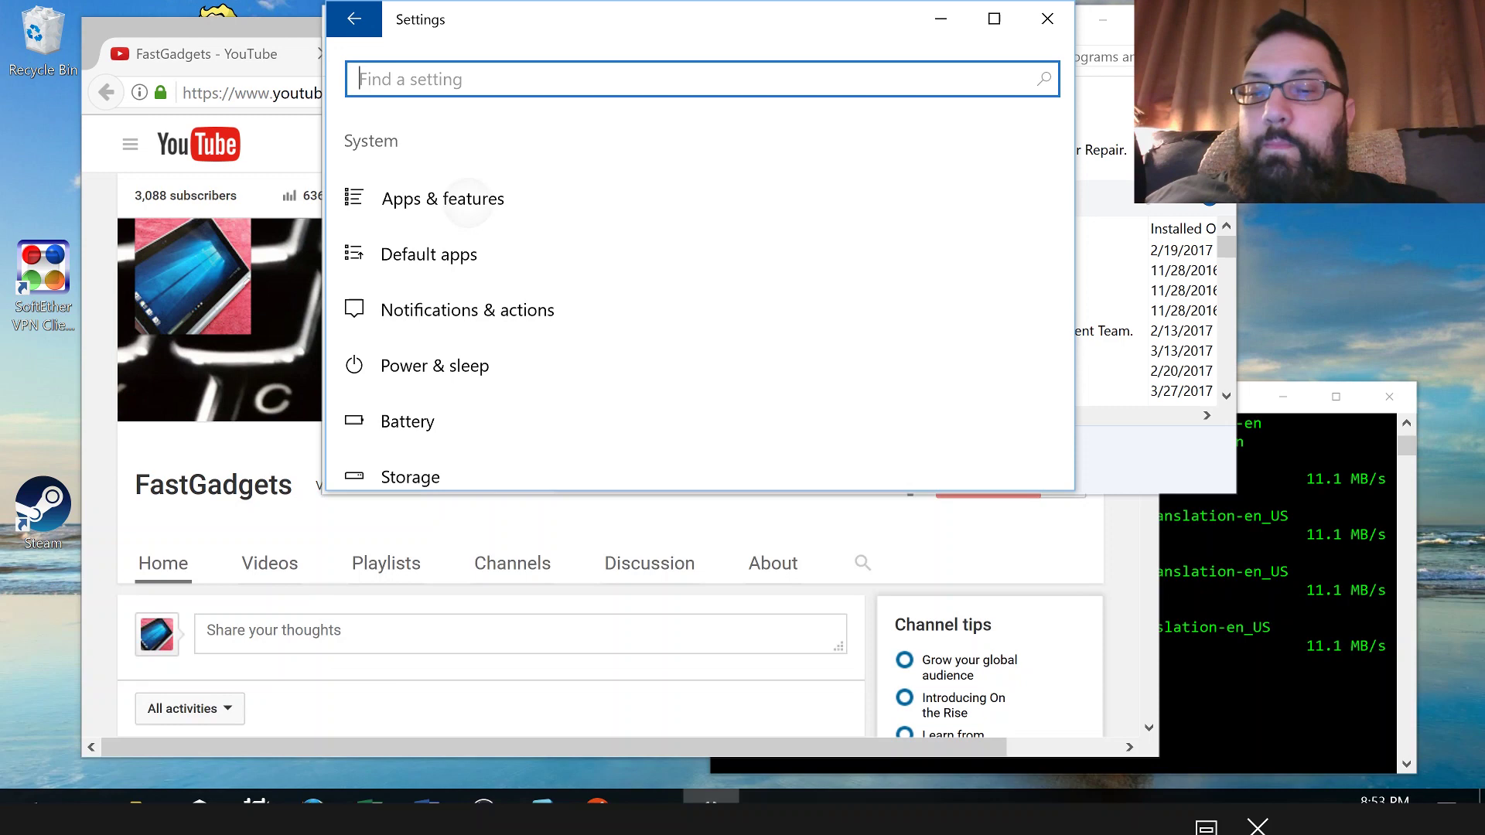
click(468, 201)
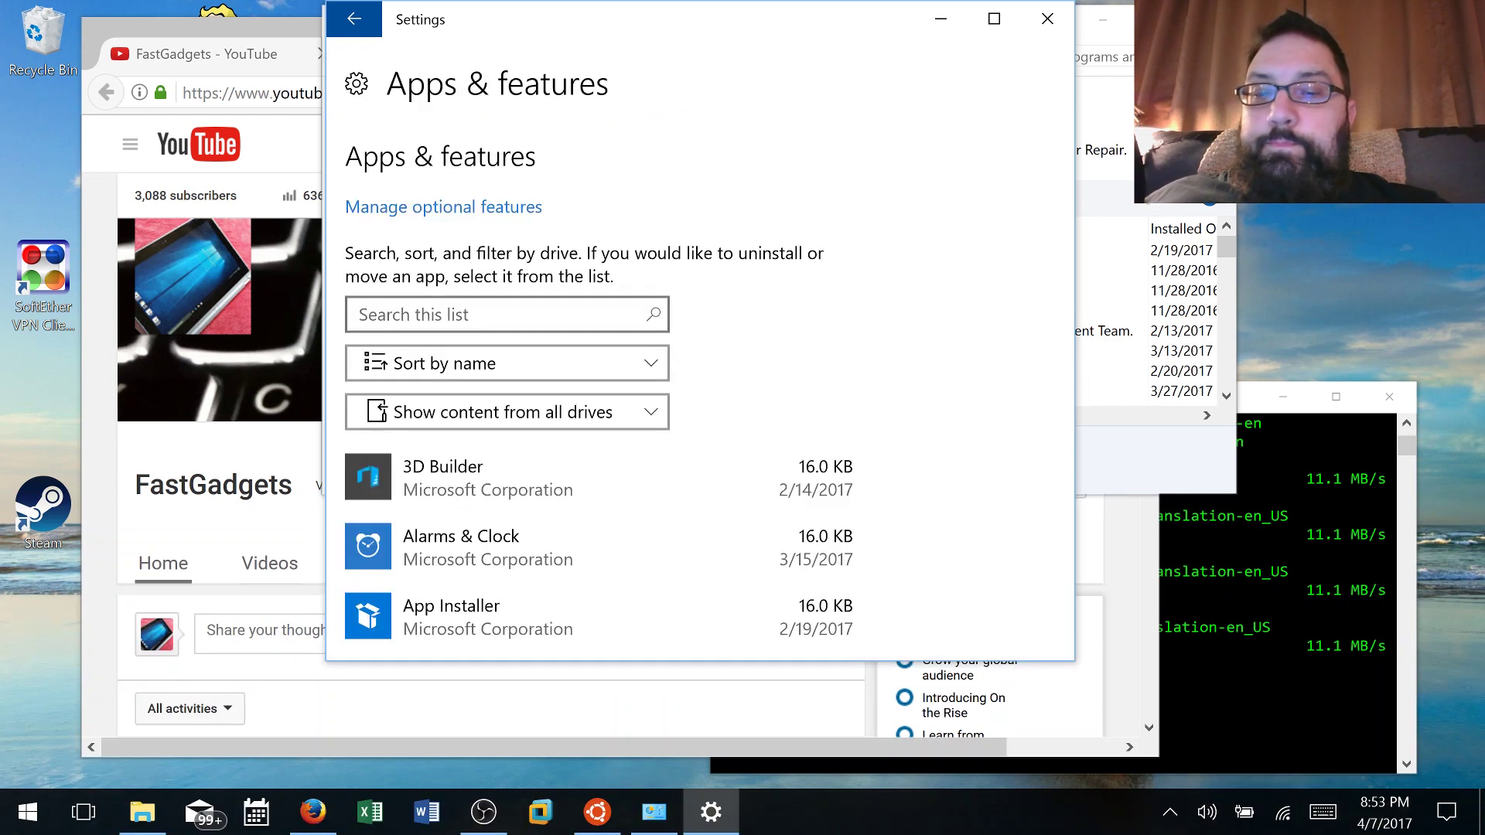
Scroll the installed-apps list, then arrange Settings and Programs and Features side by side
scroll(599, 387, down, 3)
scroll(600, 386, down, 3)
scroll(599, 386, down, 1)
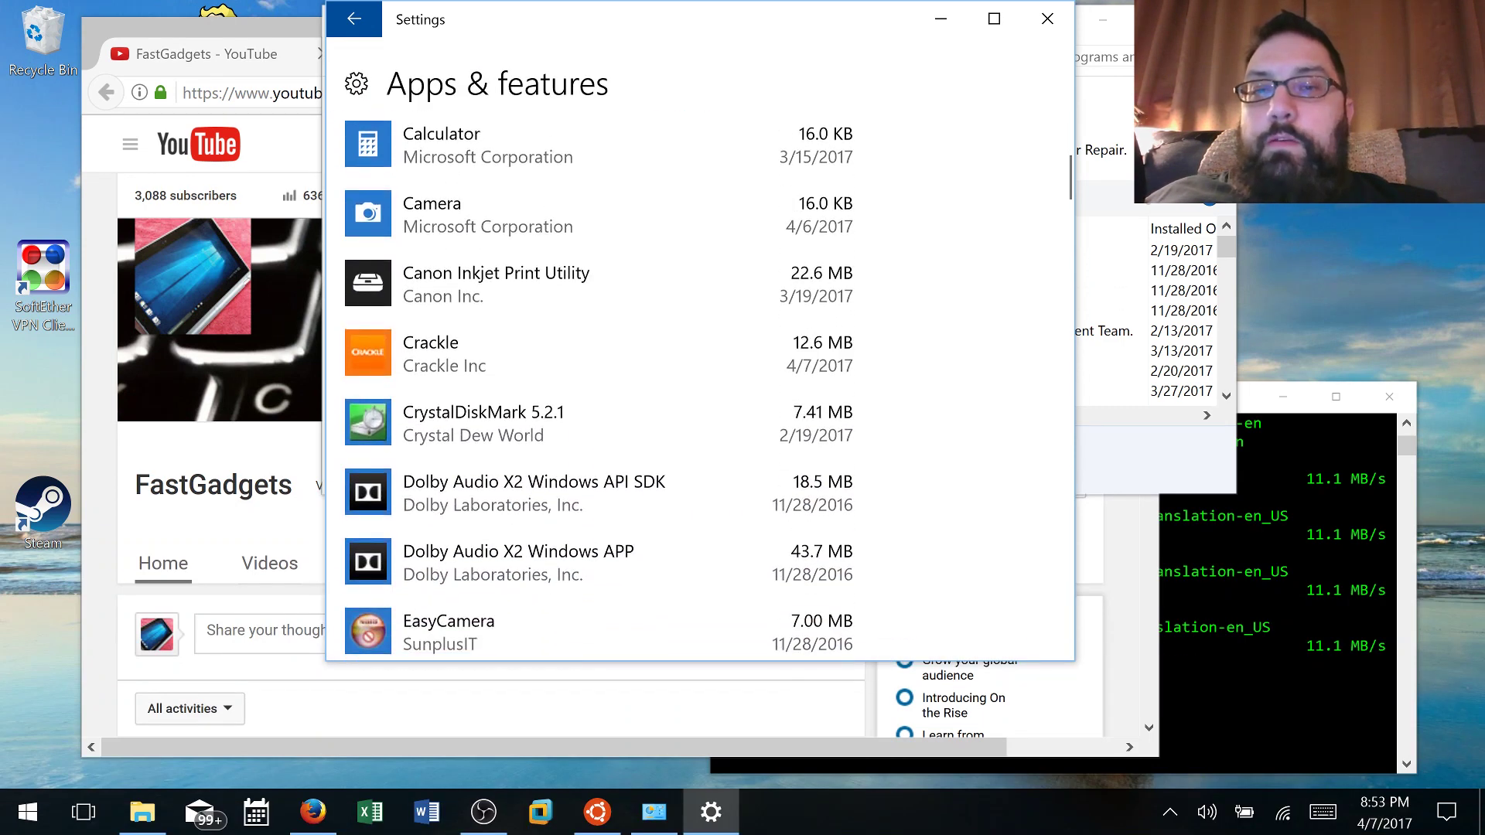
drag(618, 19, 922, 58)
mouse_move(503, 21)
mouse_down()
mouse_move(273, 63)
mouse_move(247, 114)
mouse_up()
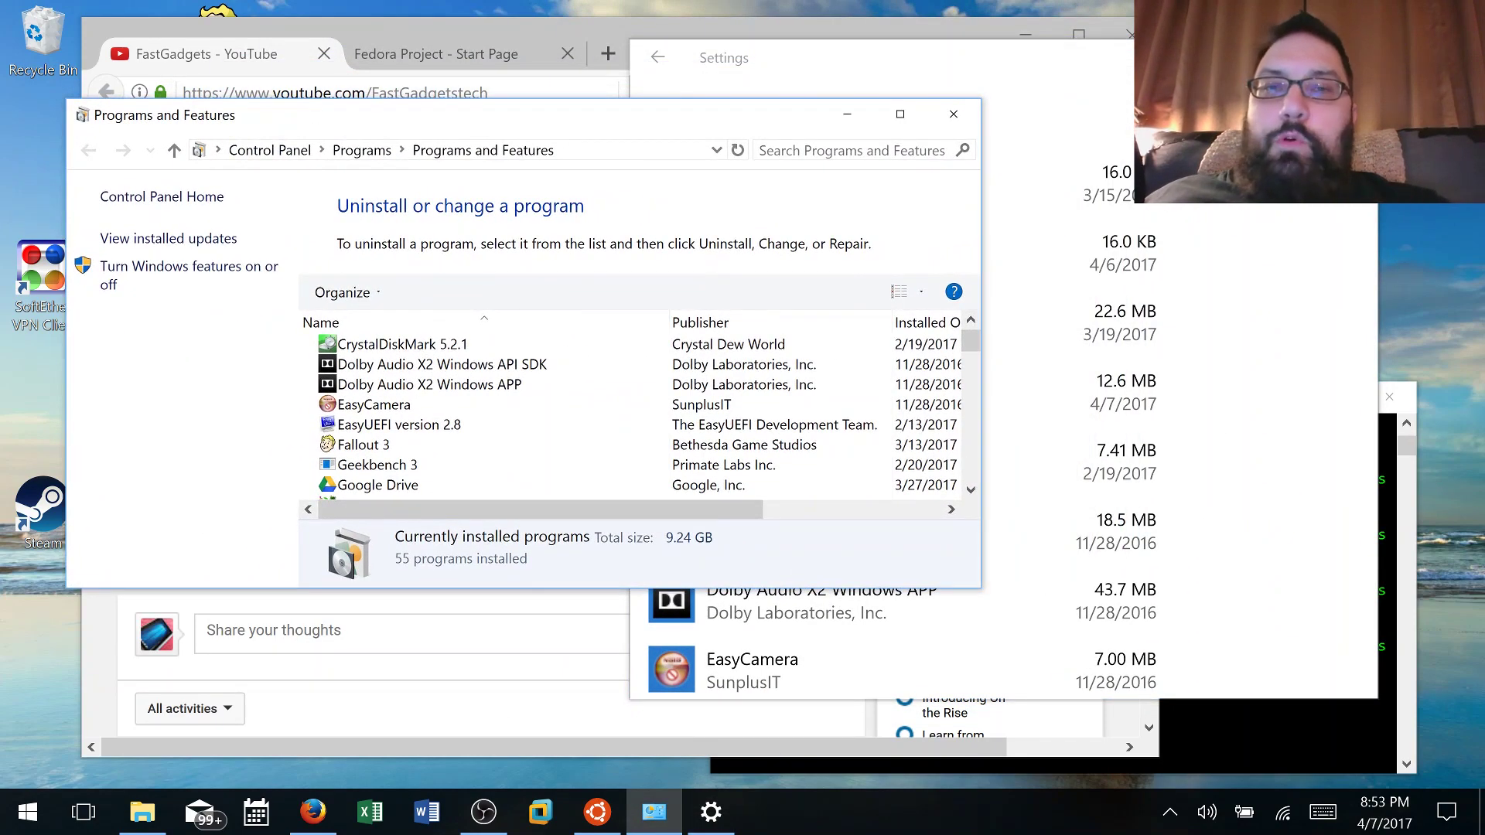
Browse the Apps & features list in front, then close the Settings window
drag(851, 57, 517, 113)
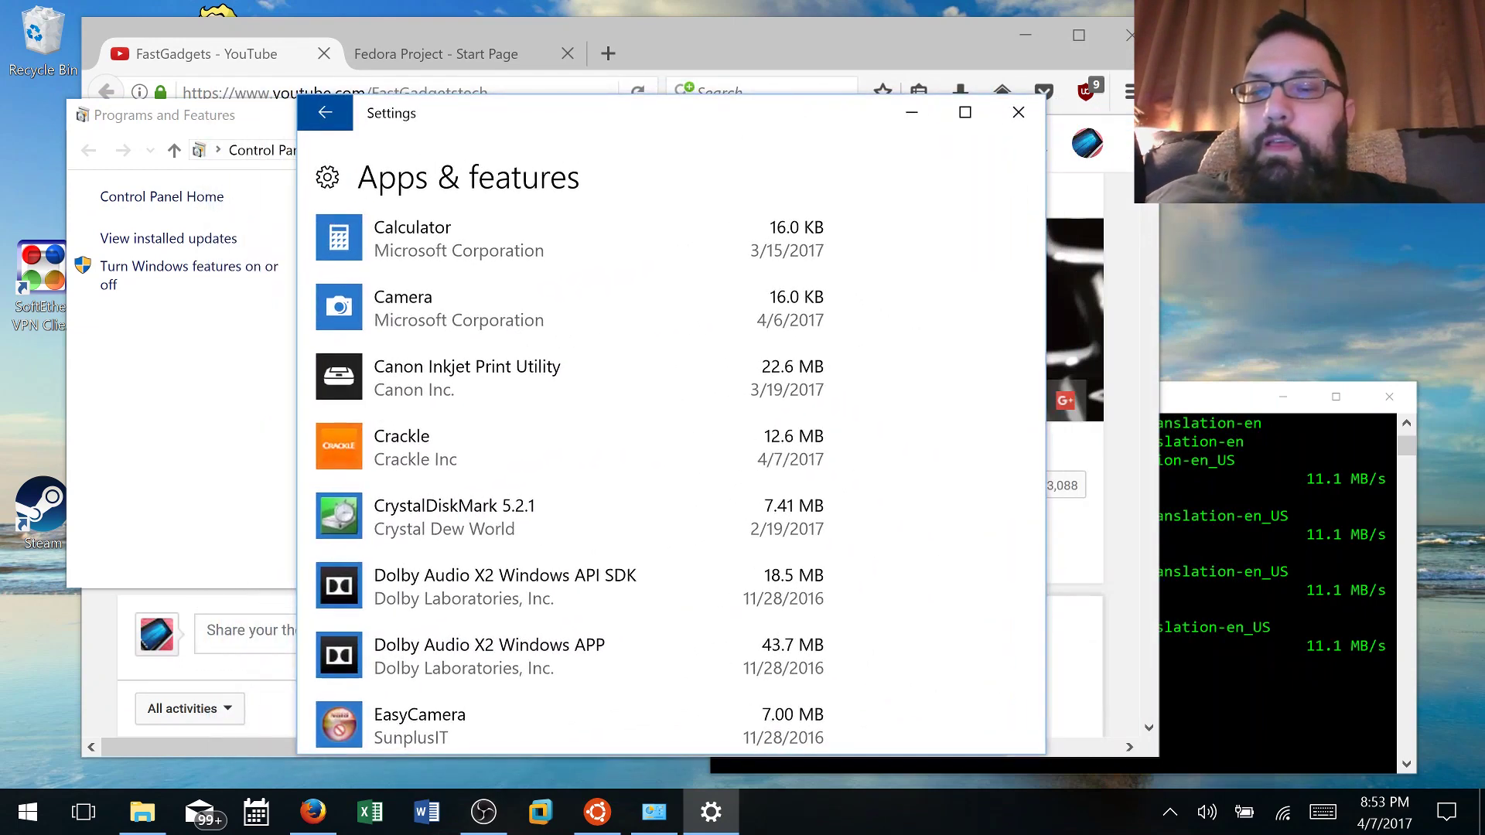
scroll(679, 477, down, 3)
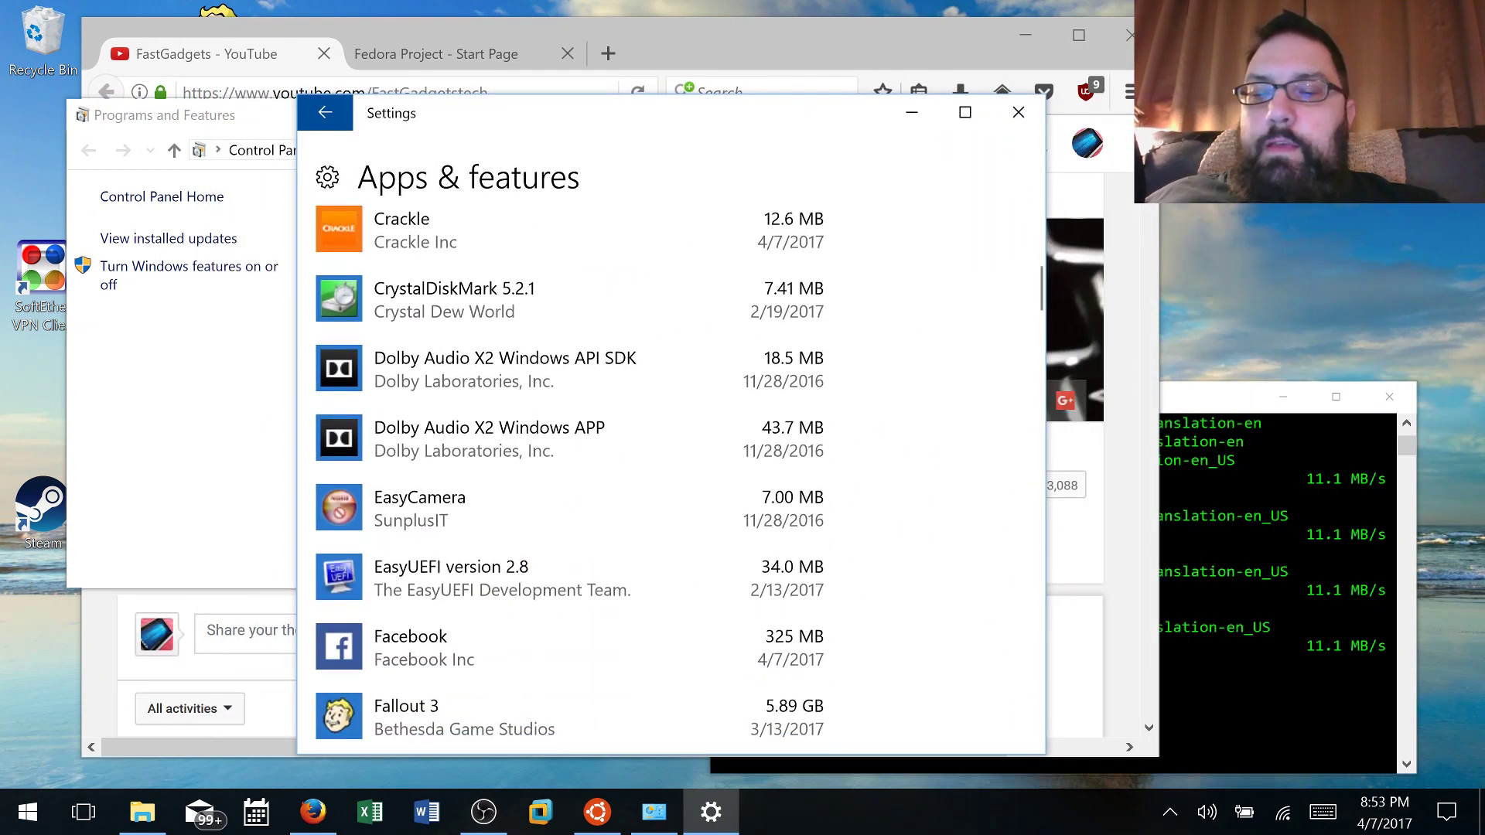
scroll(680, 476, down, 2)
scroll(680, 476, down, 2)
scroll(680, 476, down, 3)
scroll(680, 476, down, 2)
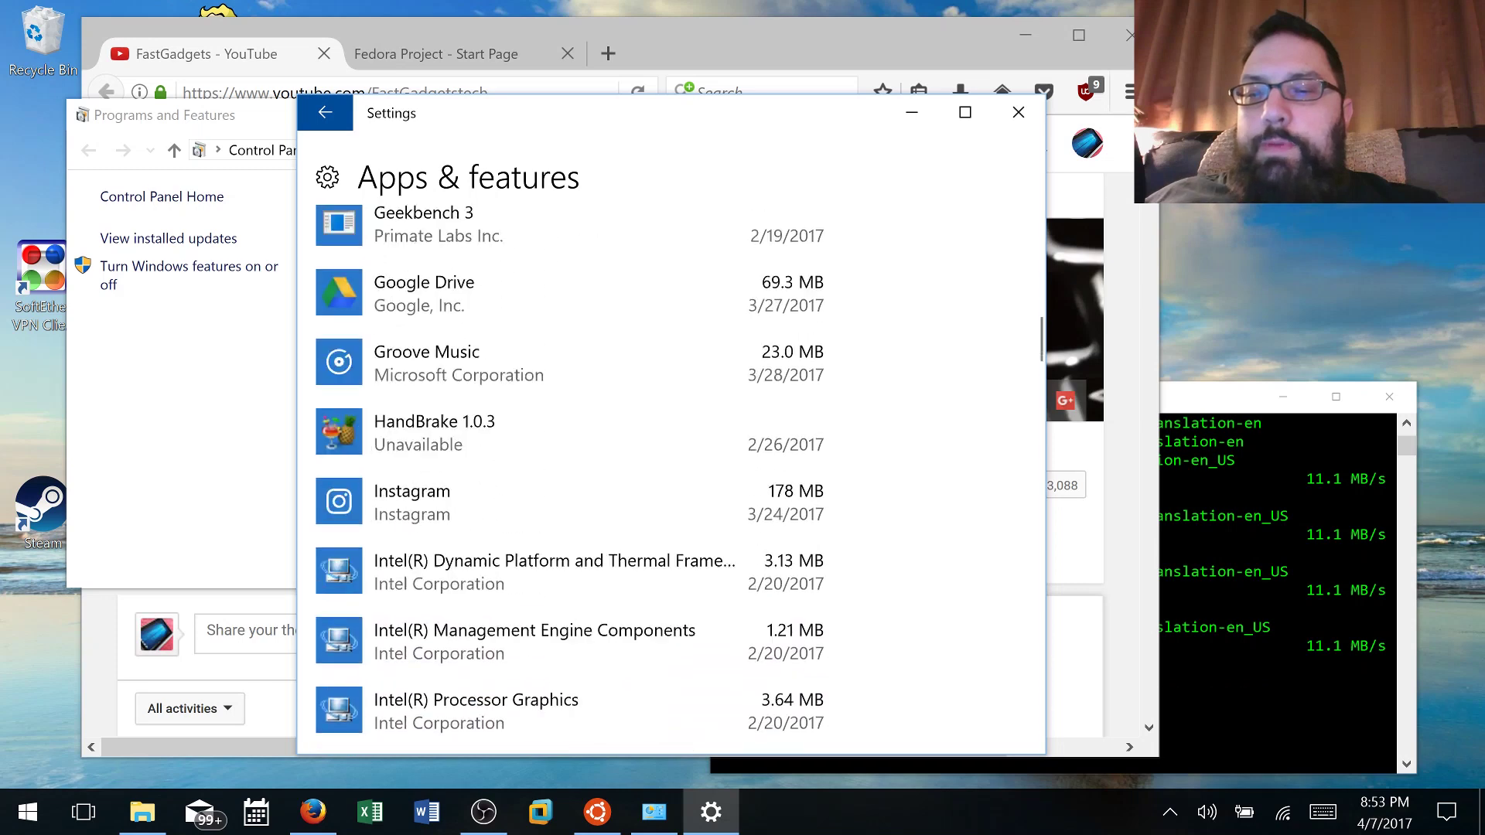
scroll(680, 476, up, 10)
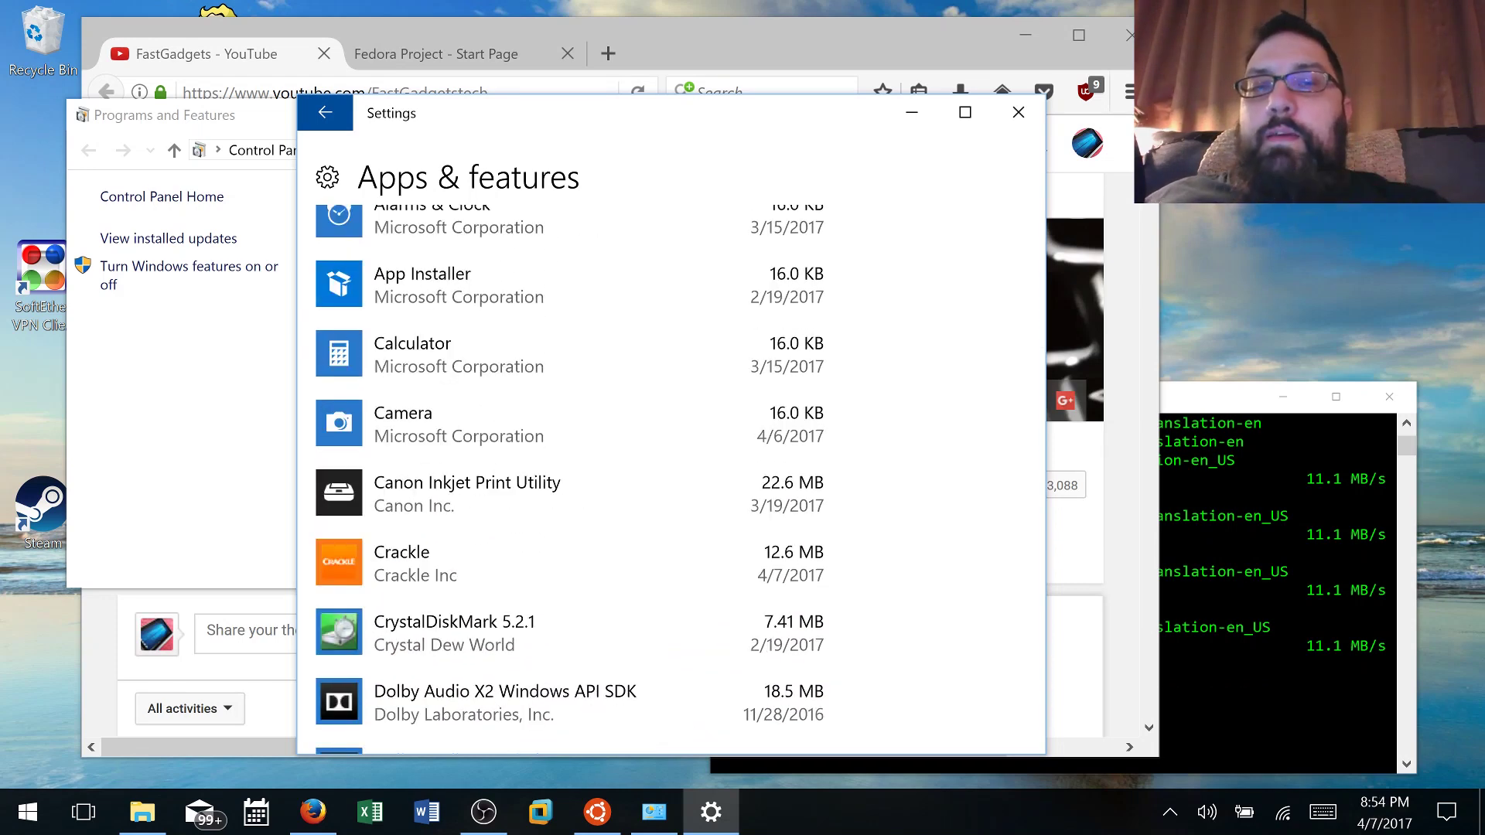
key(alt+F4)
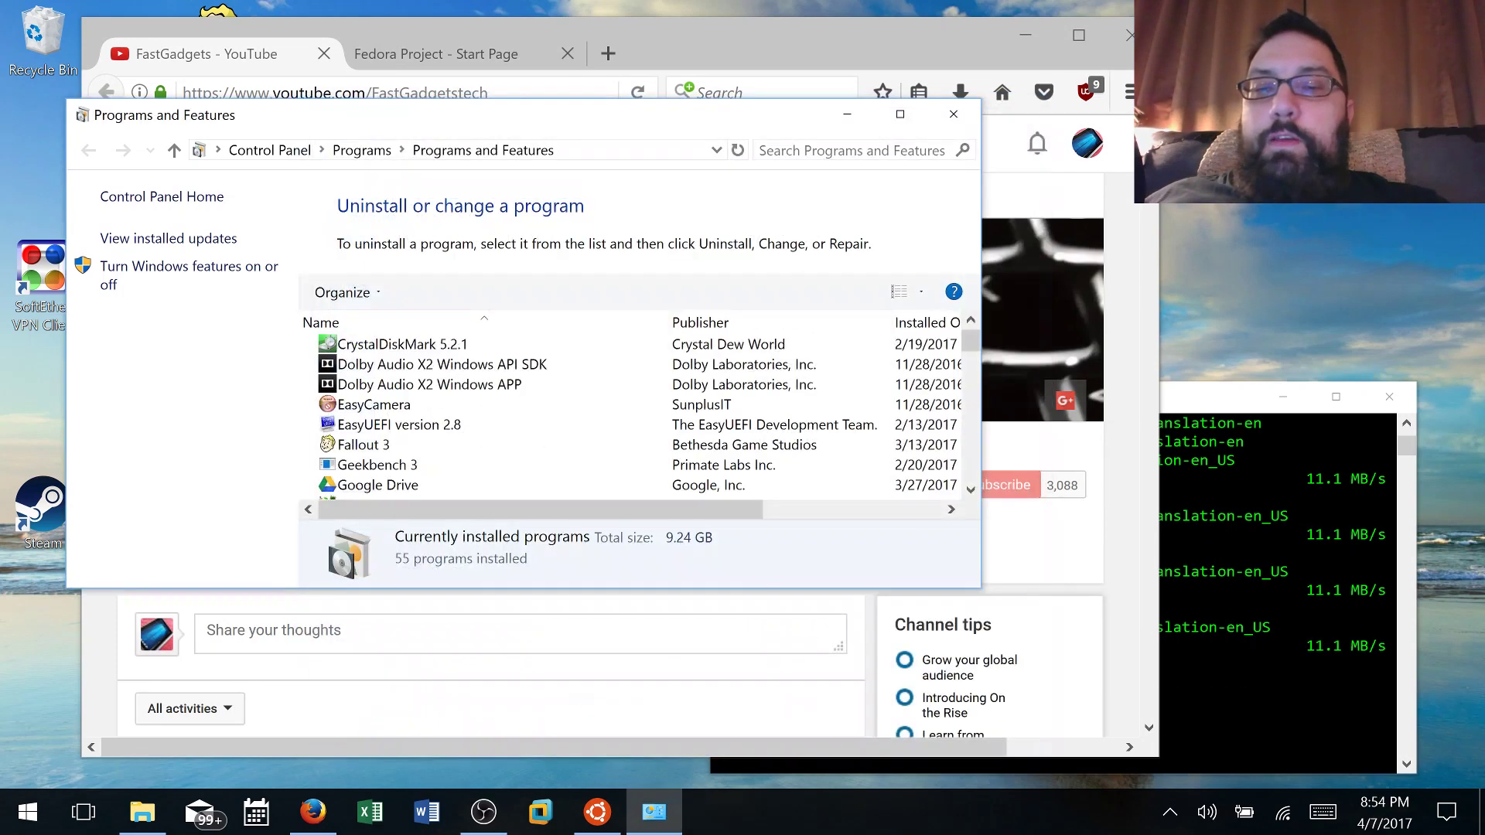
Scroll through Programs and Features, then close it
scroll(638, 415, down, 2)
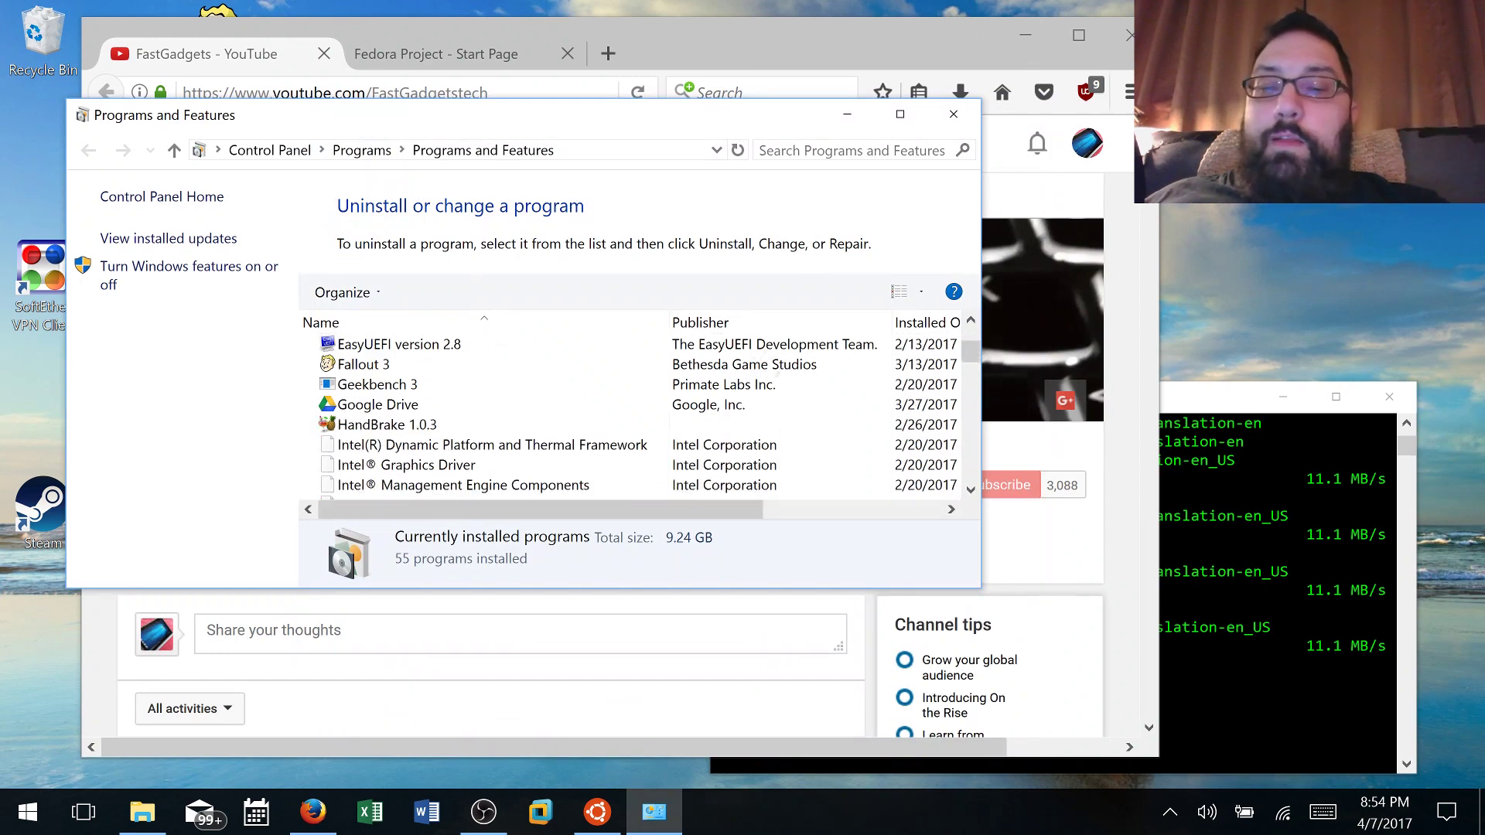
scroll(638, 416, up, 1)
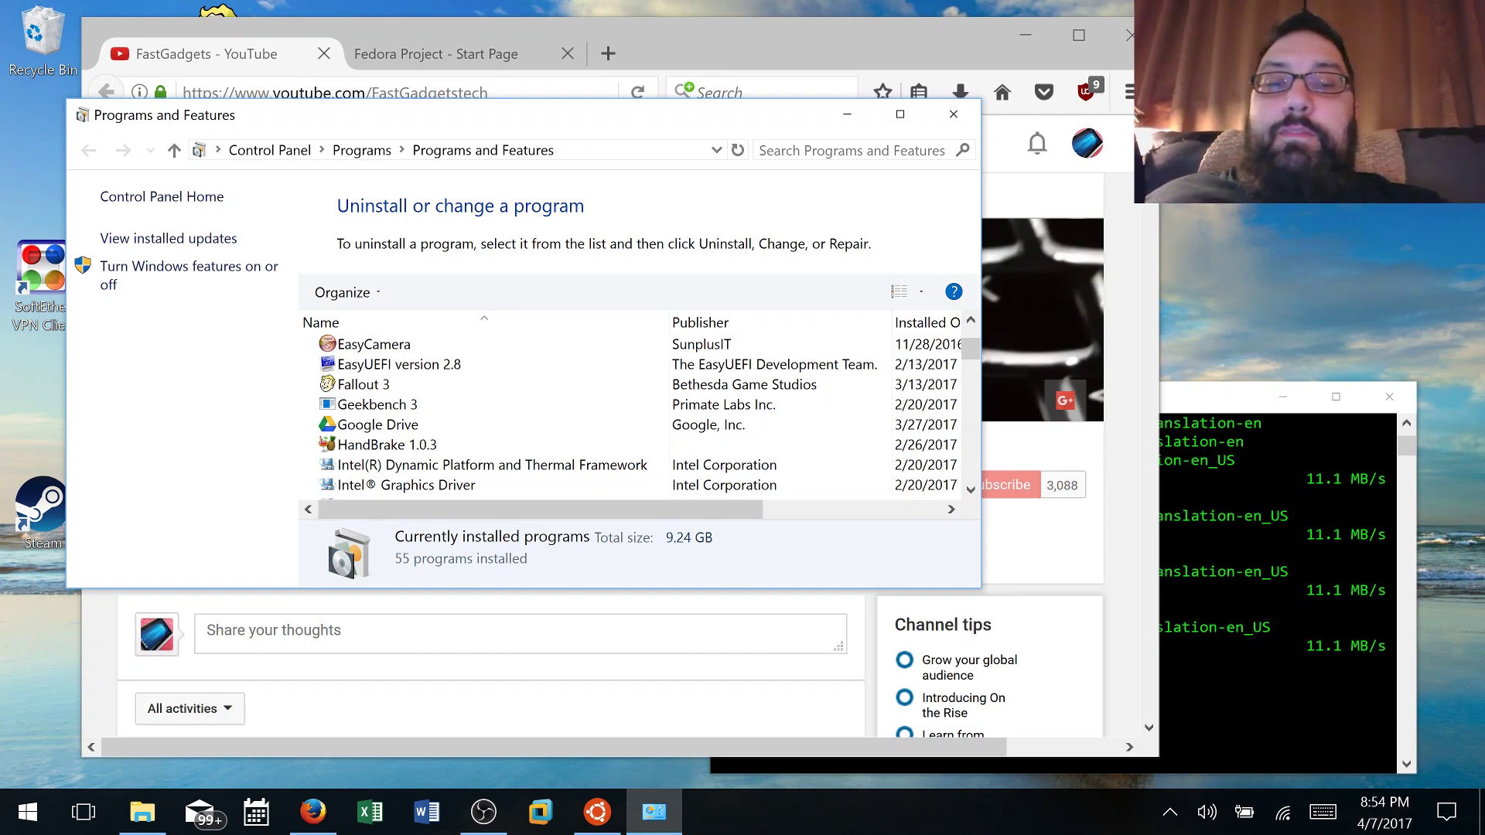
key(alt+F4)
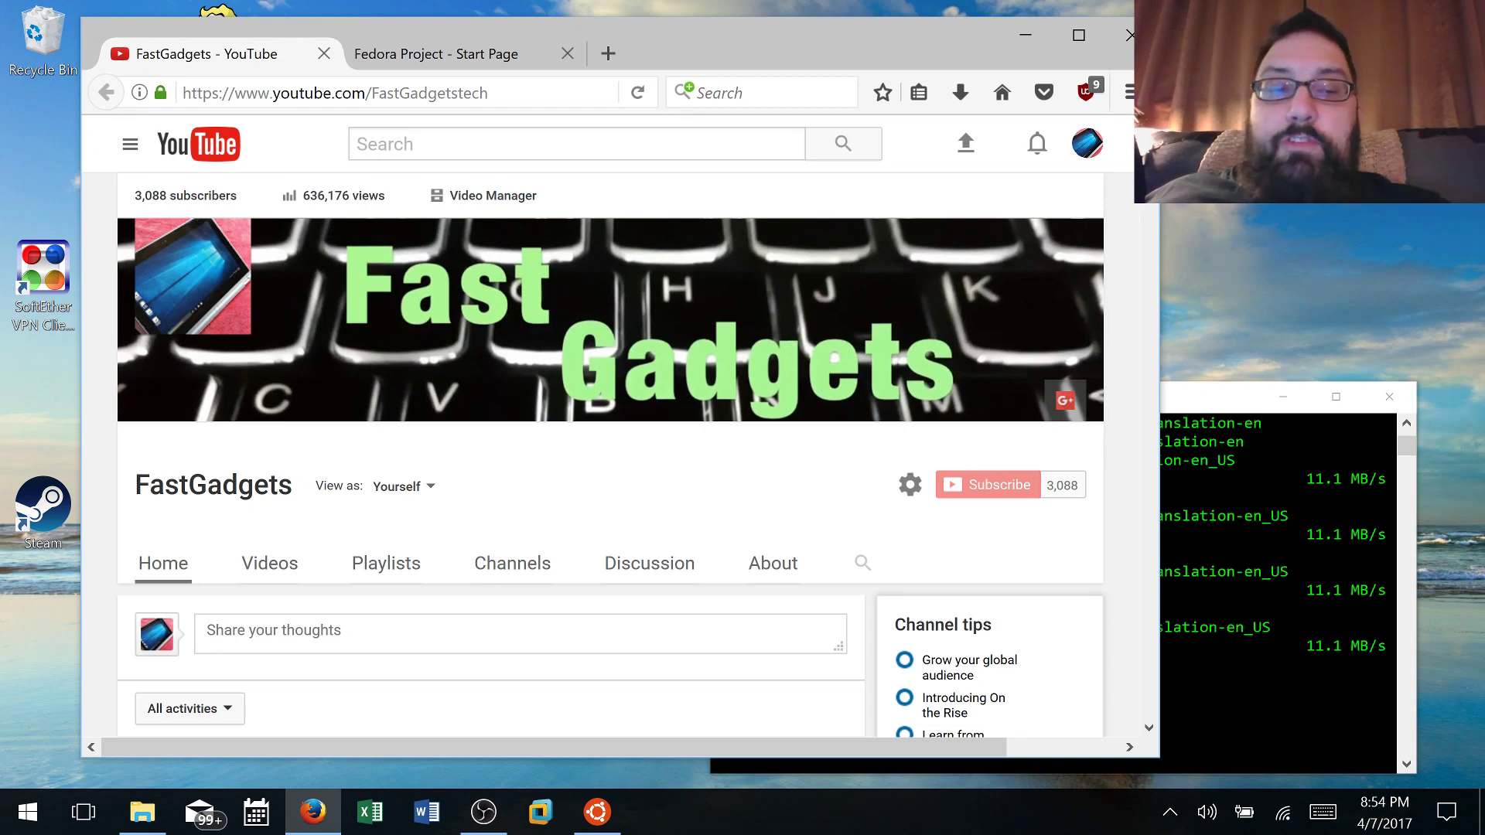
Minimize the Ubuntu terminal to clear the FastGadgets page, then bring up the Start menu
key(alt+Tab)
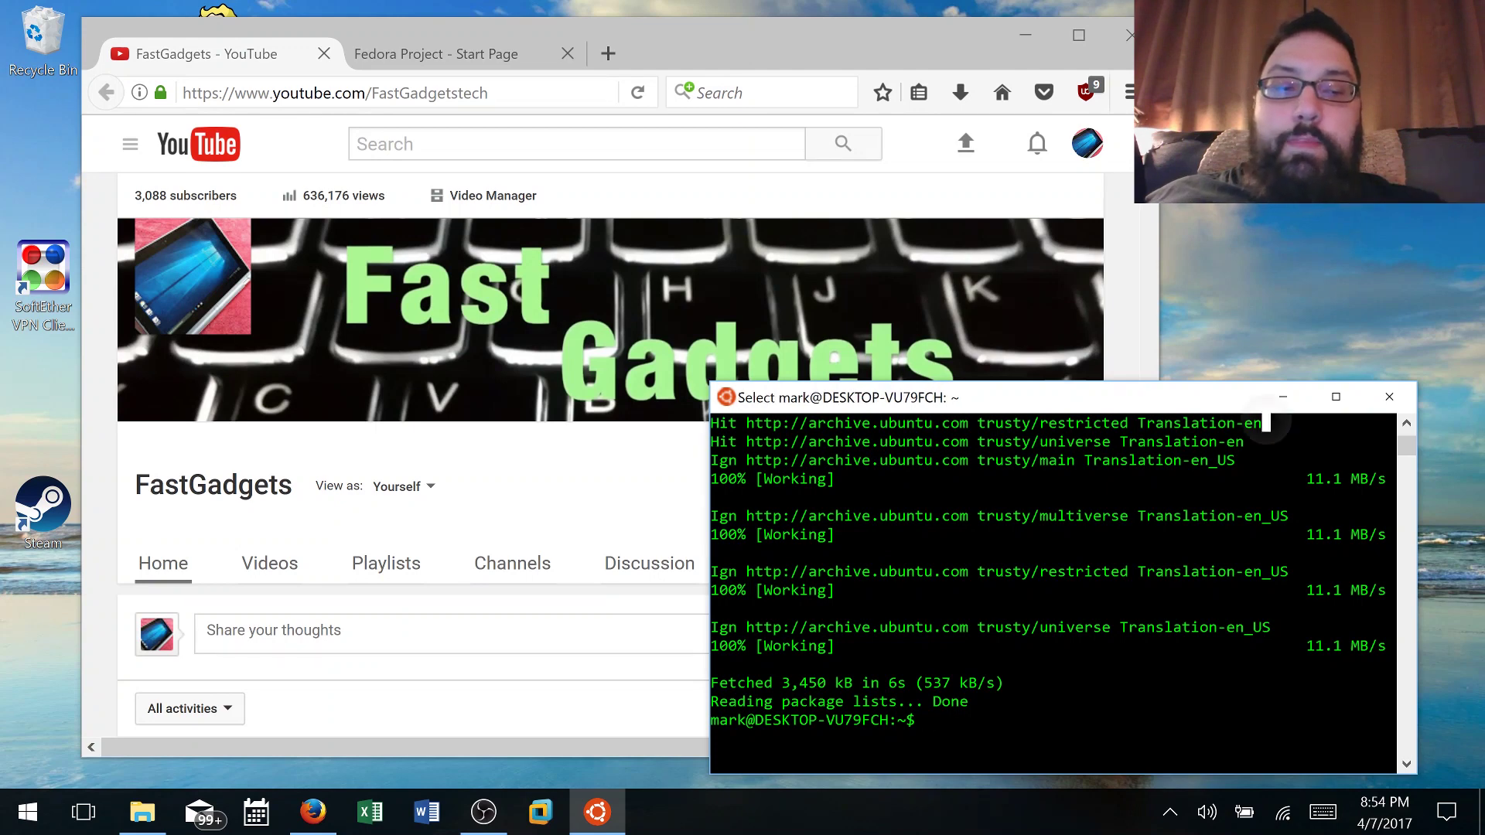
click(1282, 397)
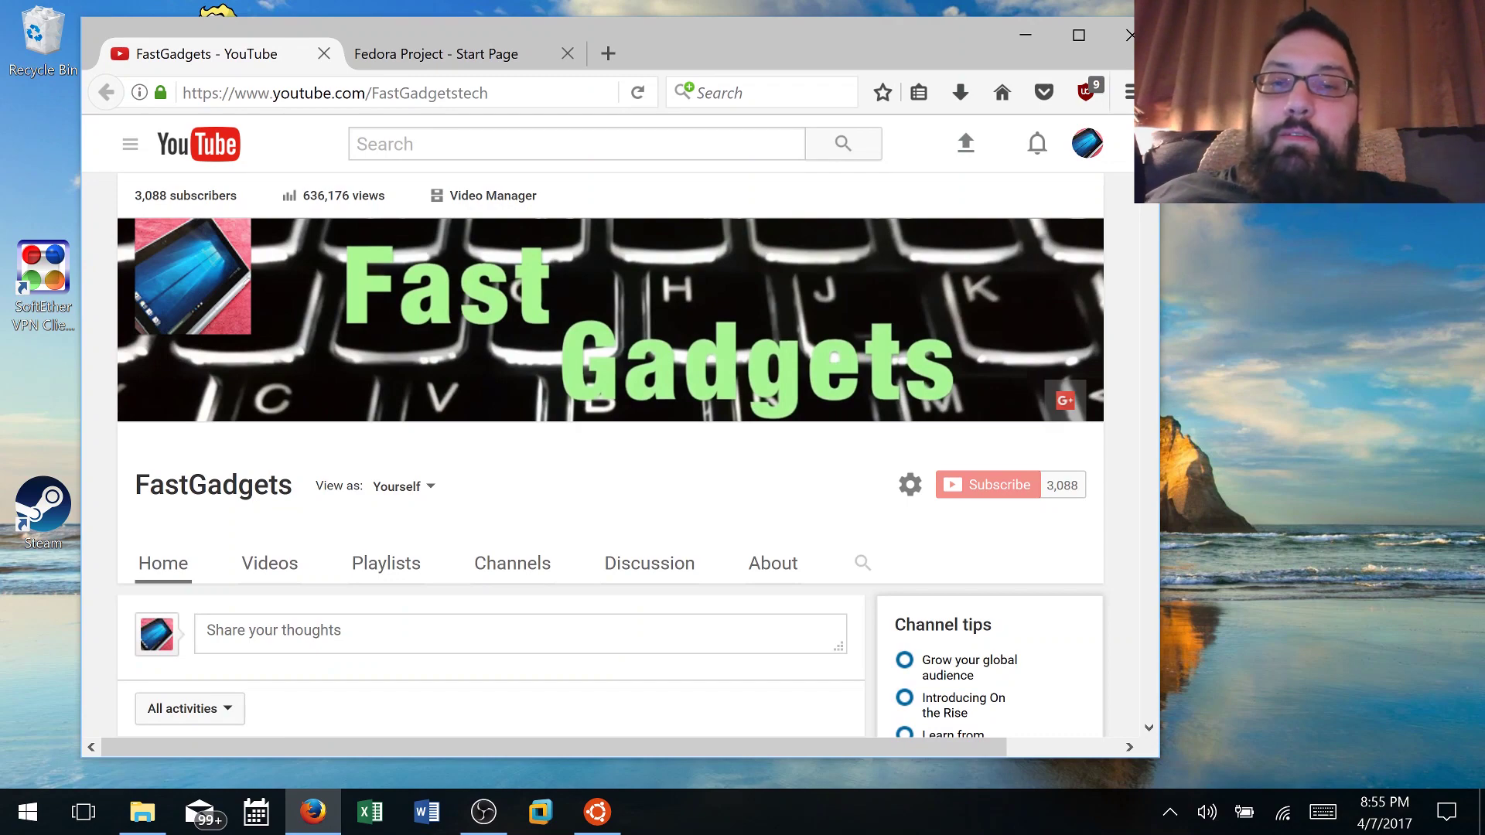
key(super)
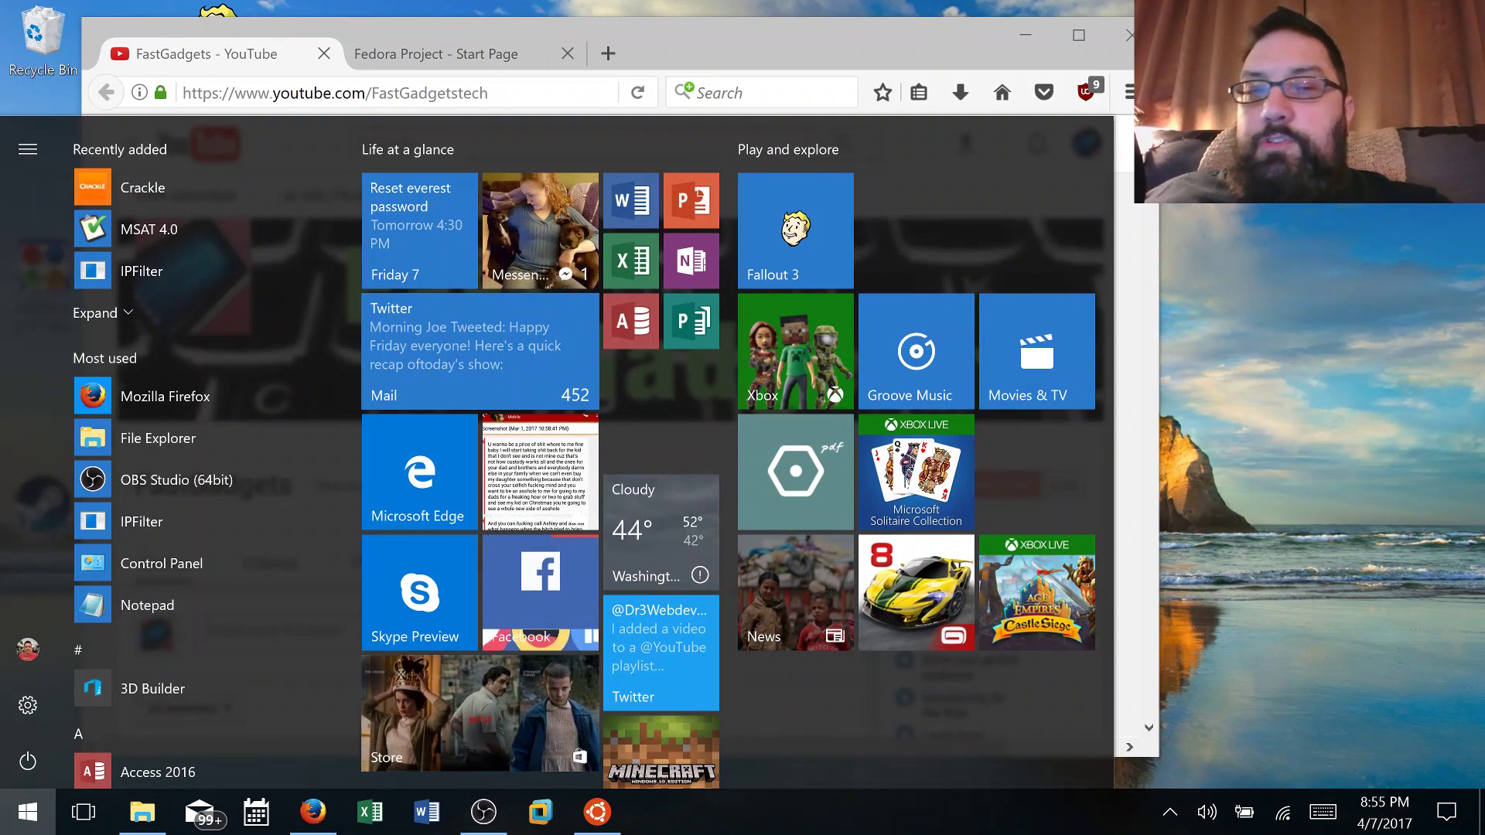
key(super)
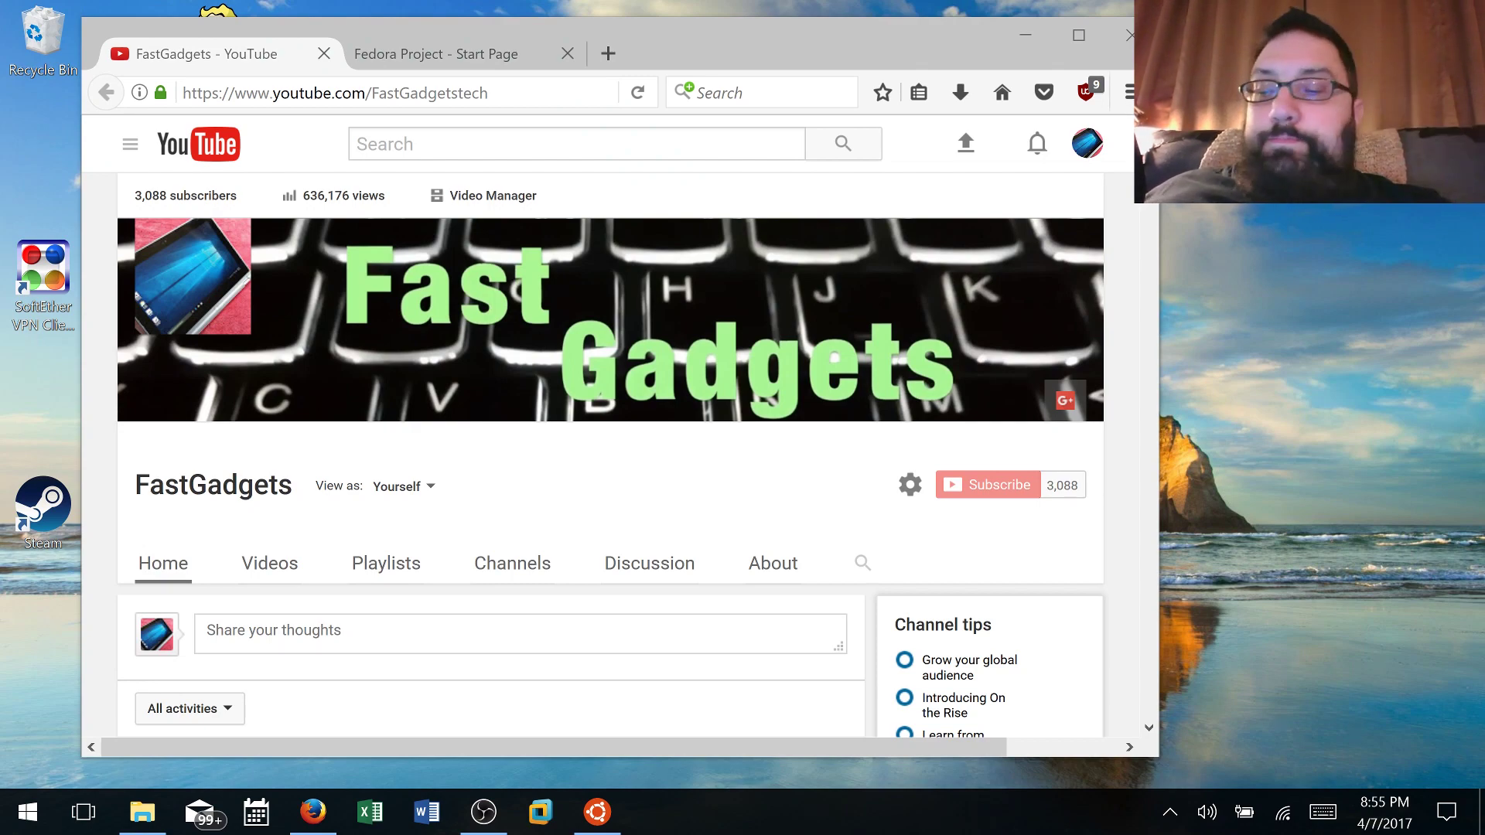
key(super)
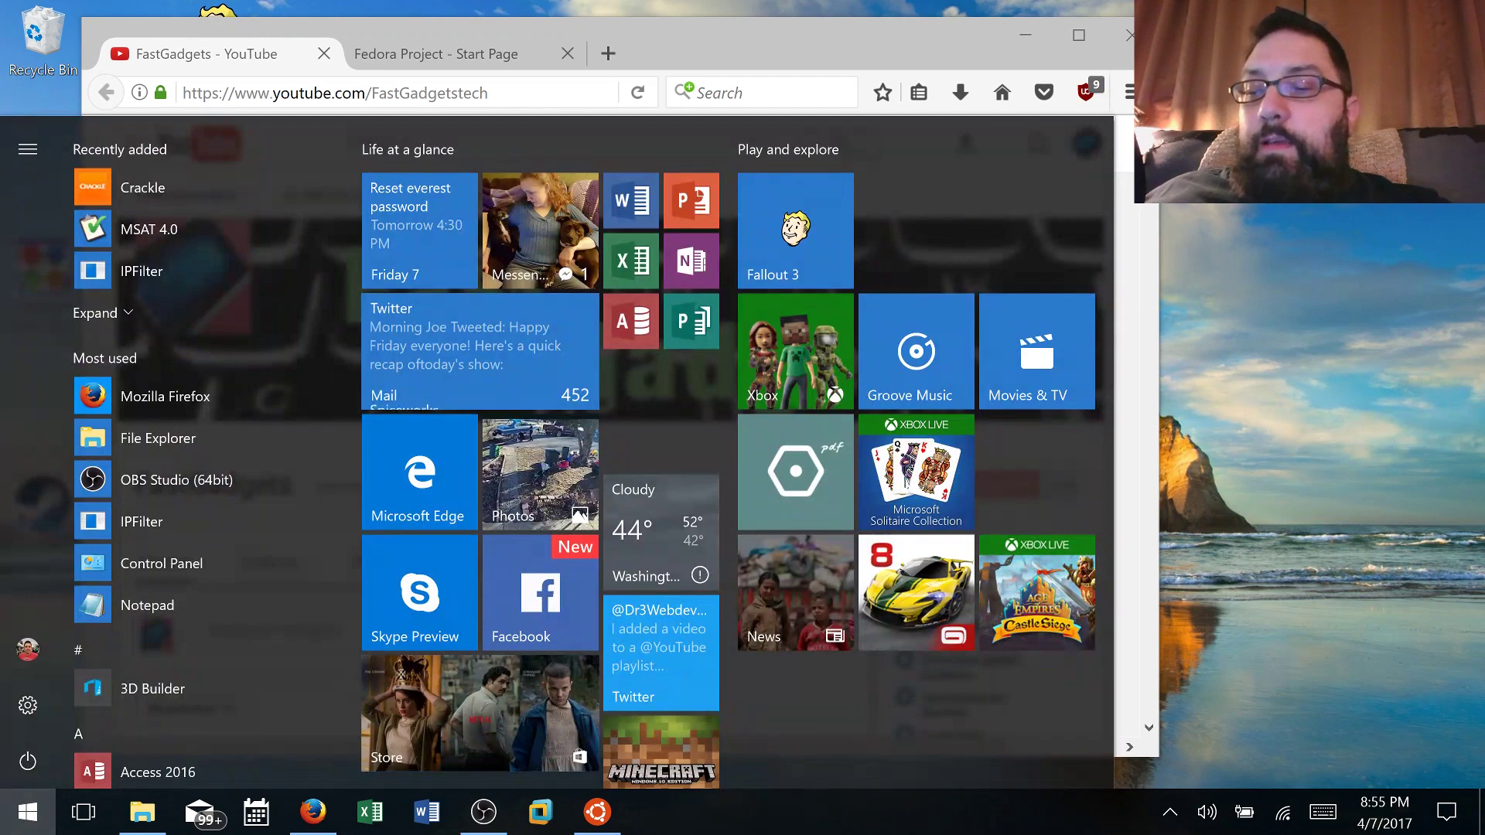
key(super)
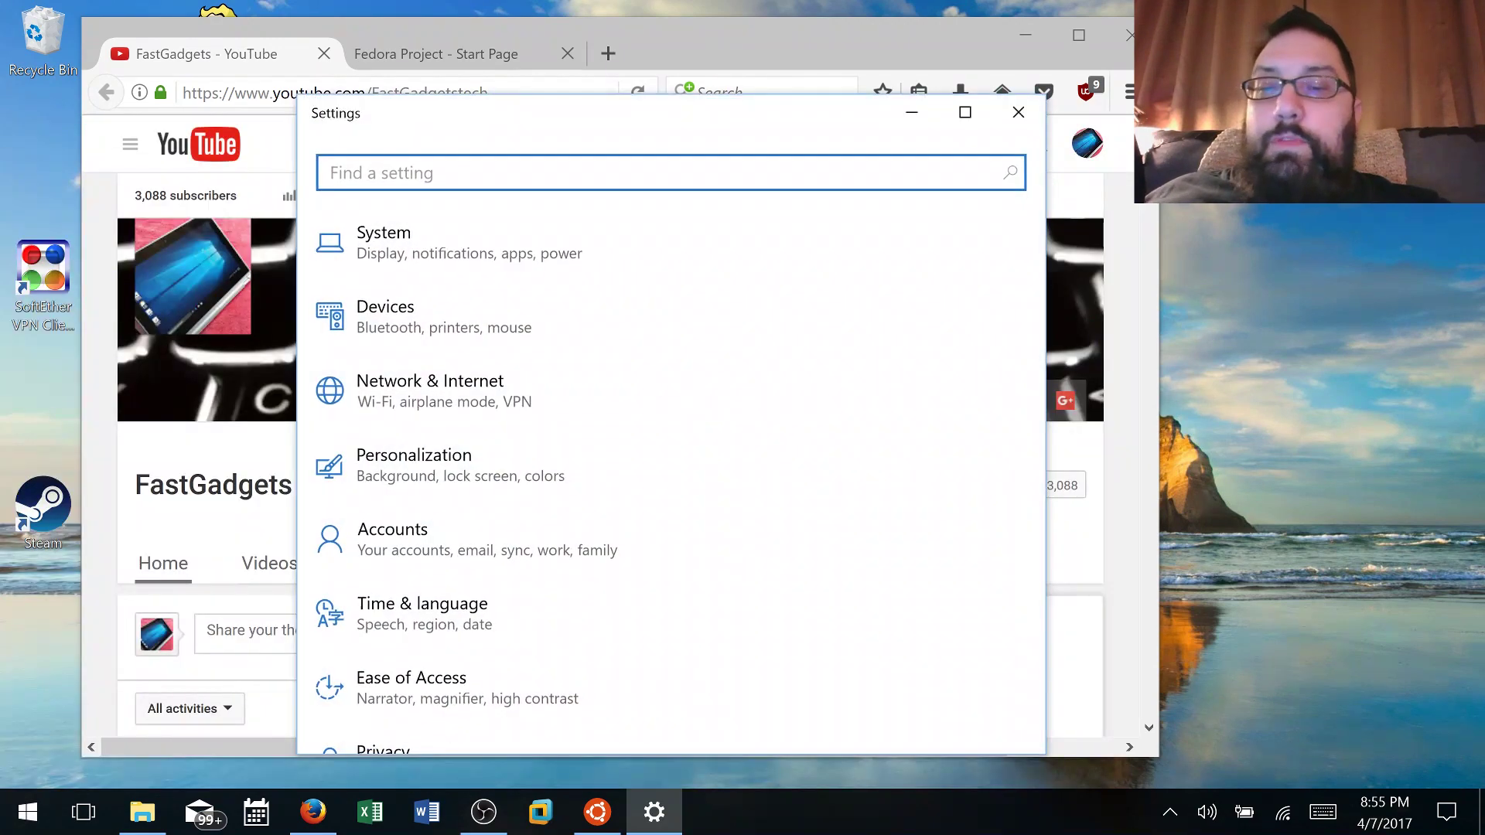
scroll(671, 464, down, 2)
scroll(670, 464, down, 3)
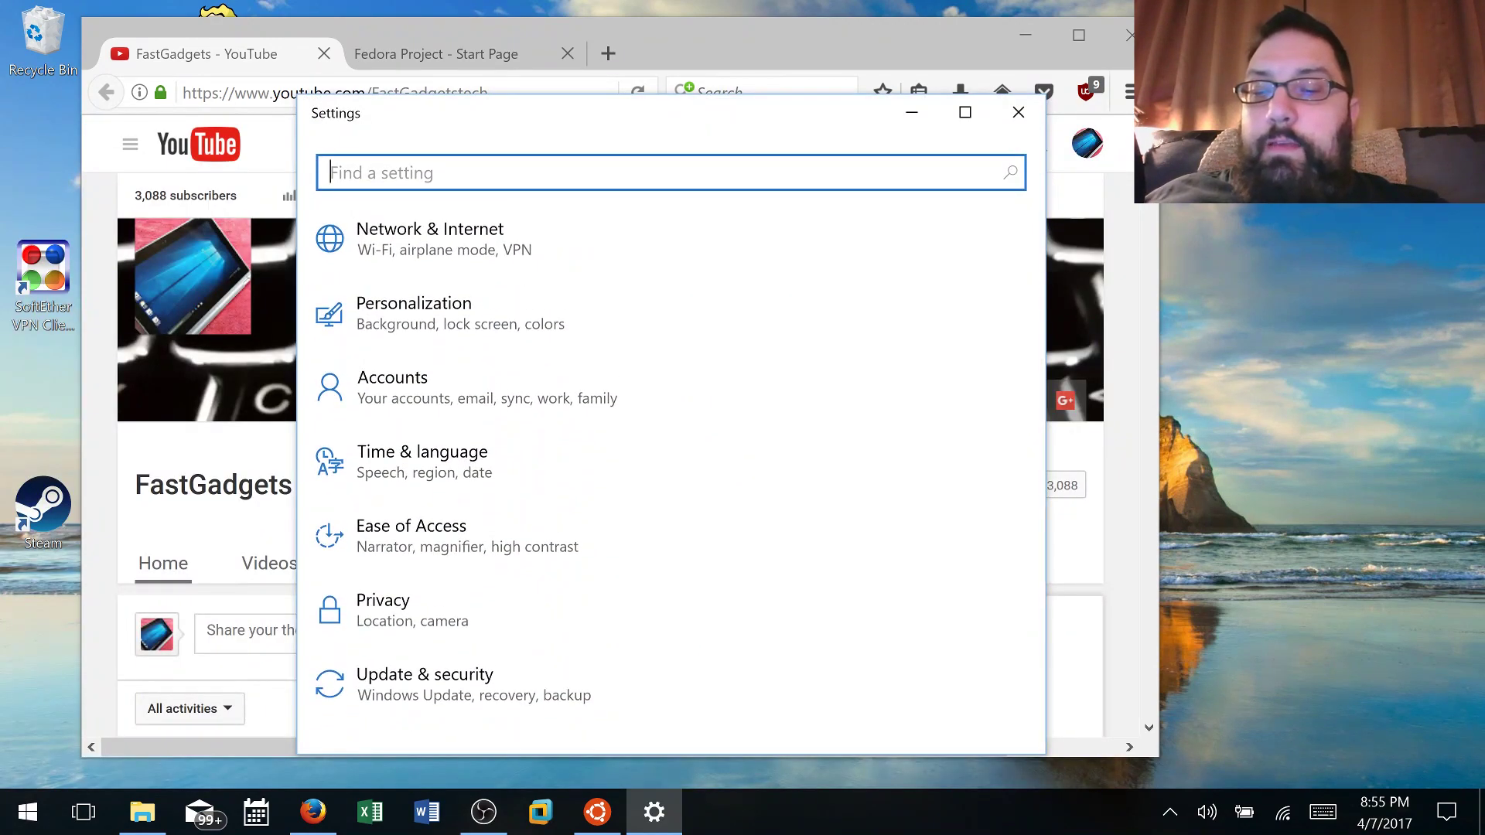
click(425, 662)
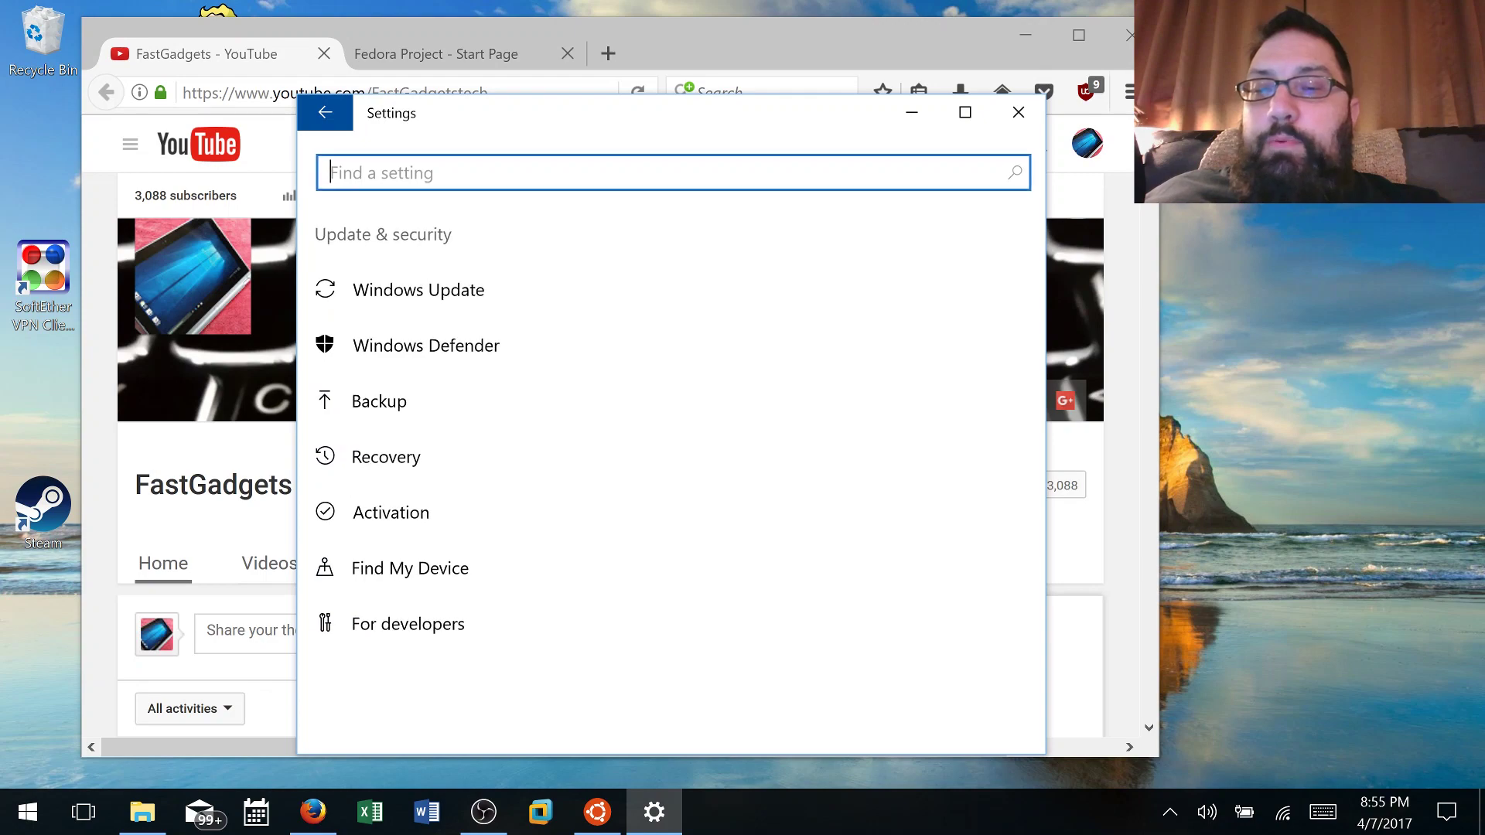
click(418, 290)
scroll(670, 464, down, 2)
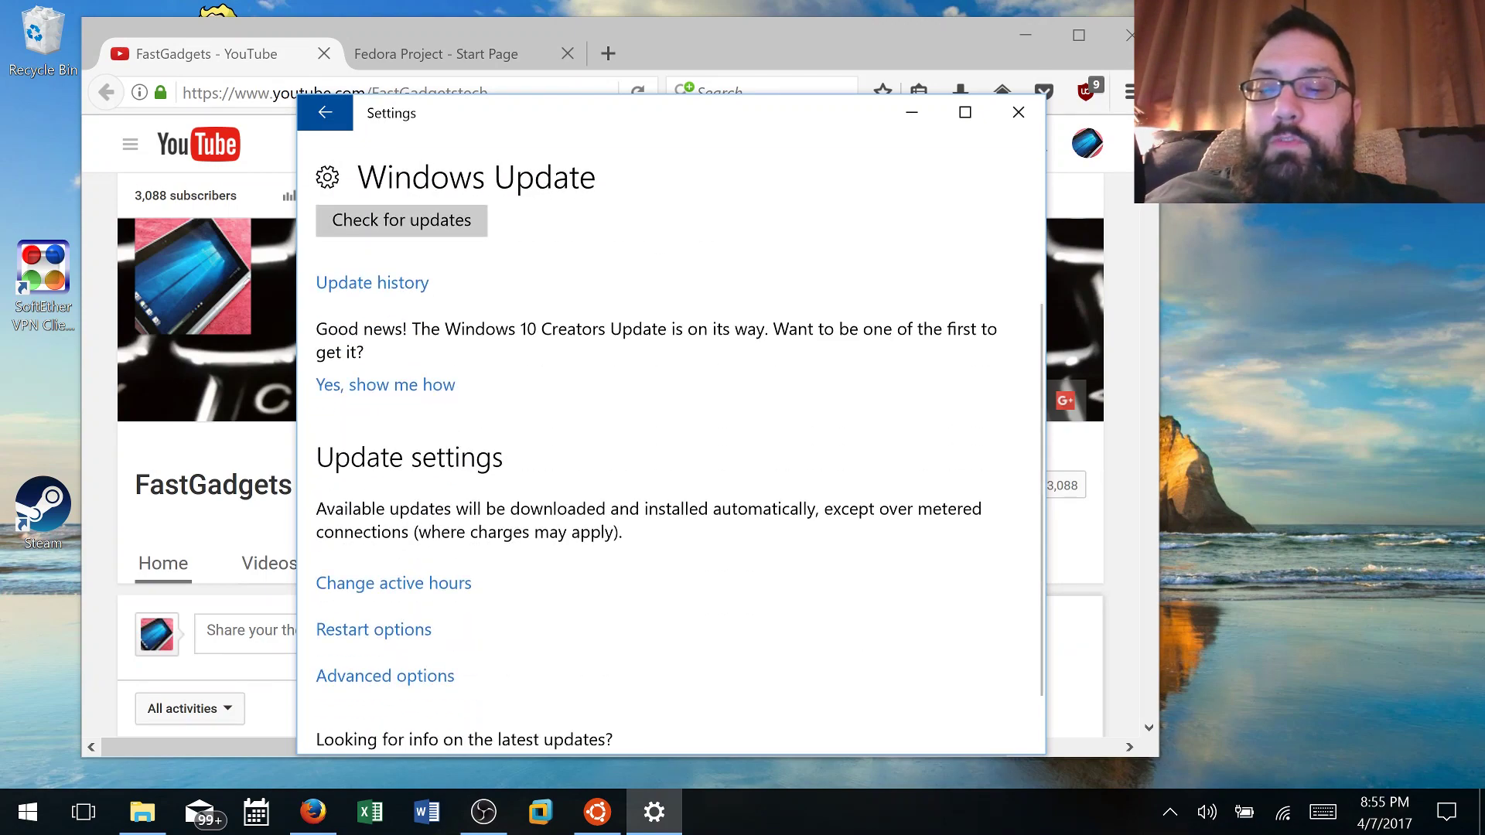
scroll(670, 464, down, 3)
scroll(670, 464, up, 1)
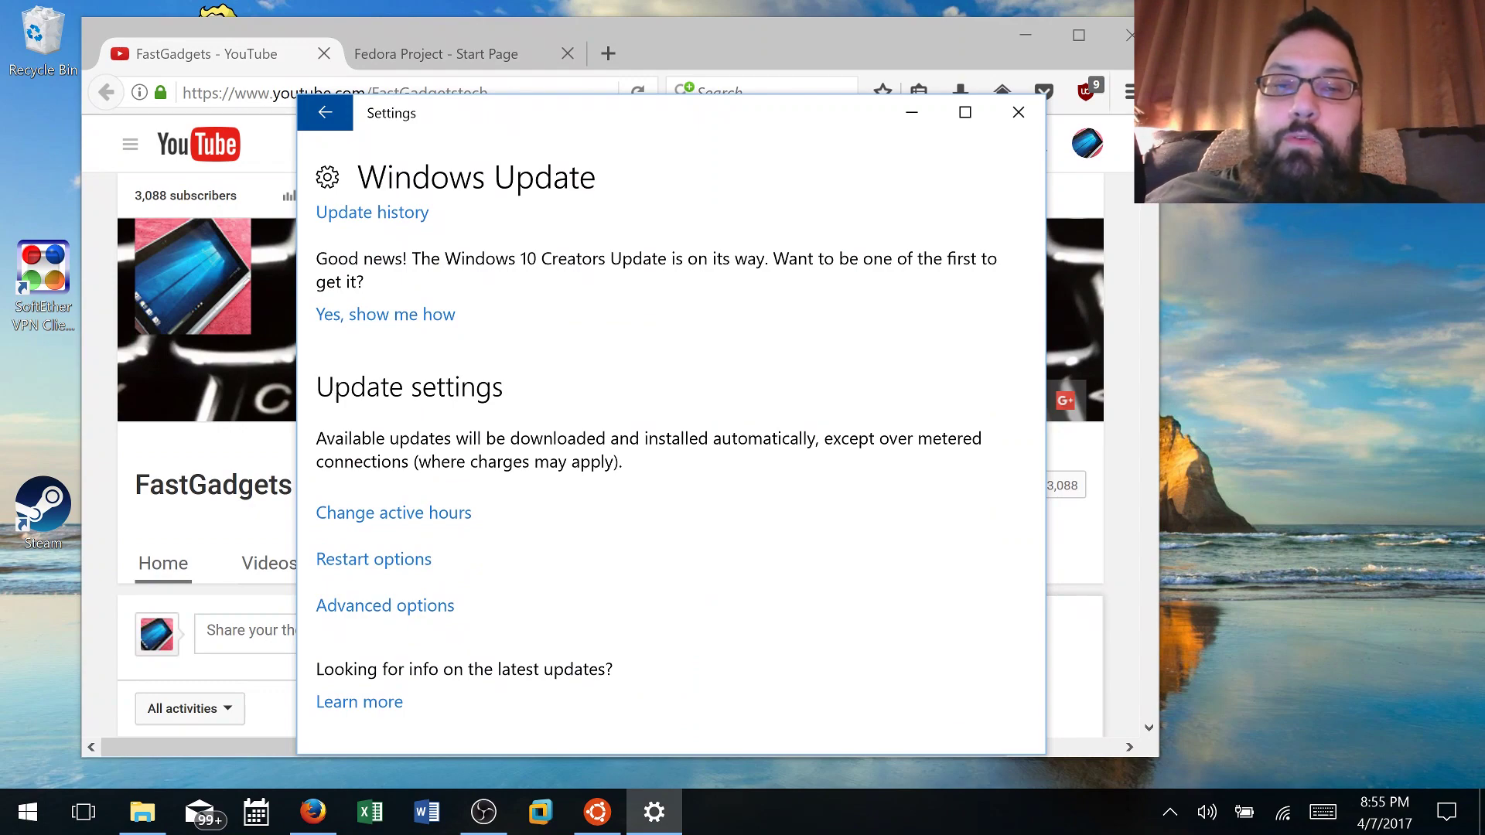
mouse_move(804, 113)
mouse_down()
mouse_move(866, 77)
mouse_move(831, 111)
mouse_up()
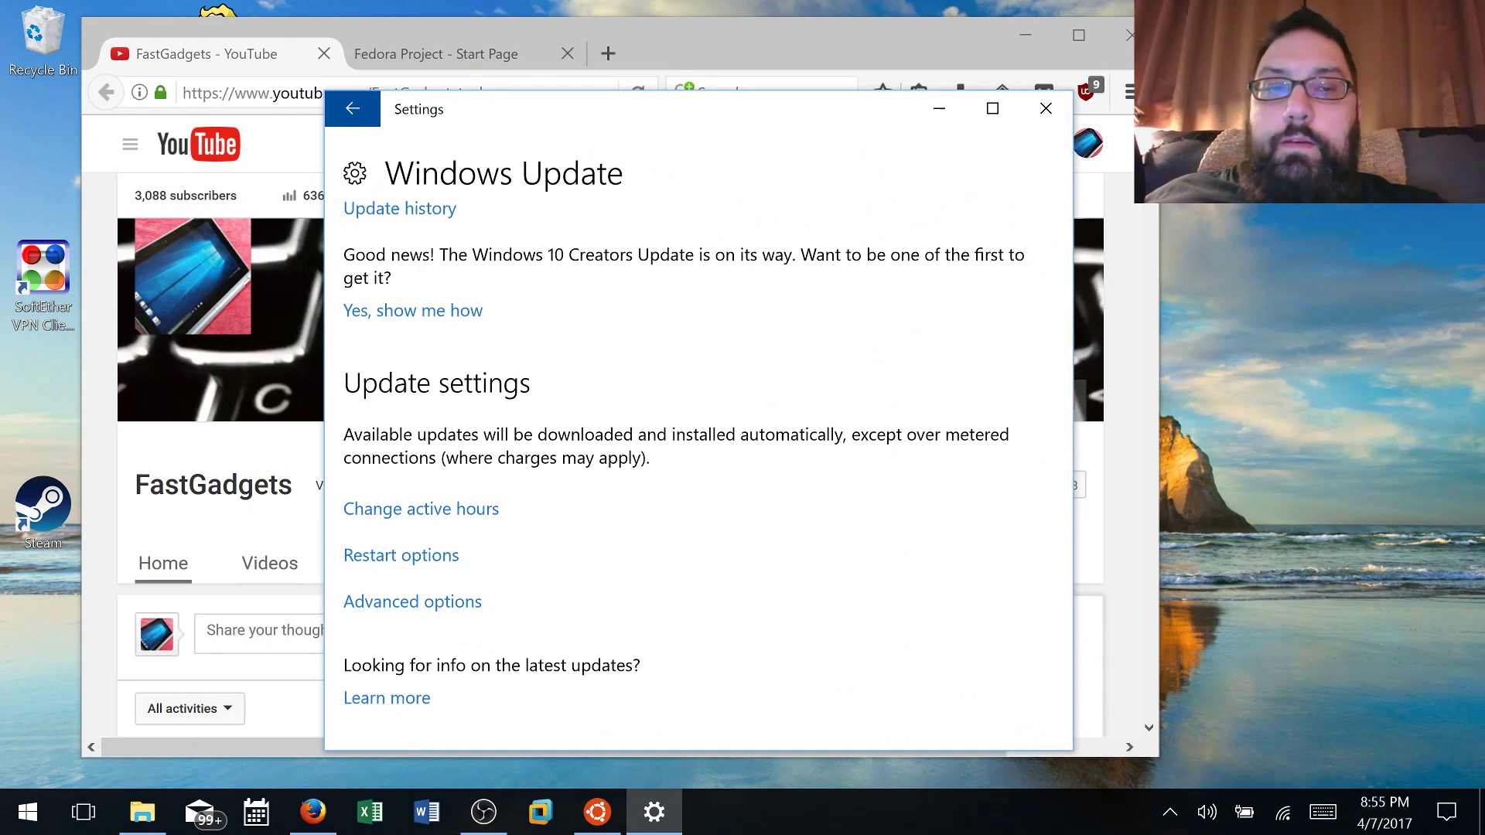
key(alt+F4)
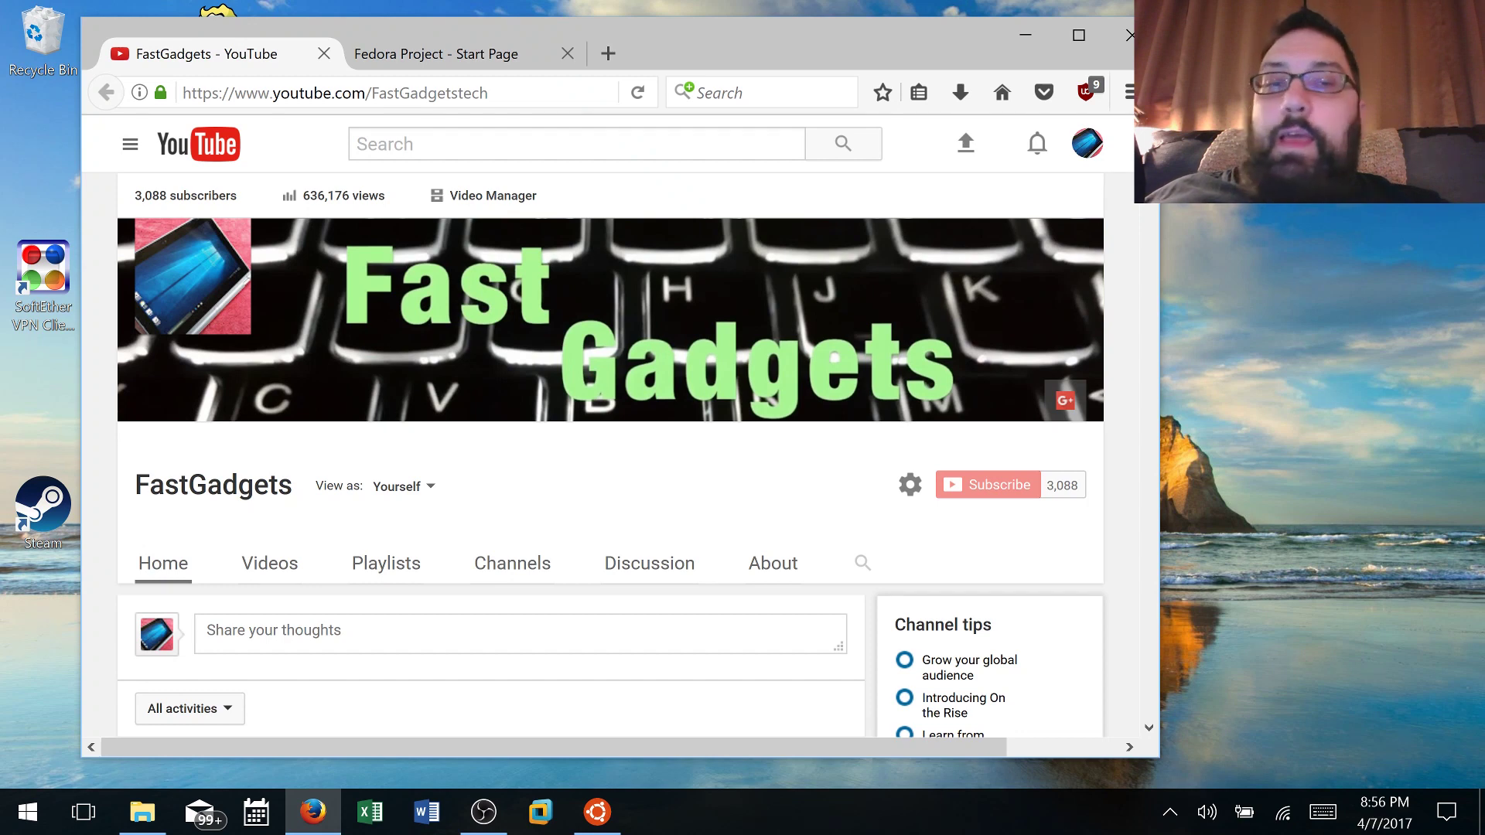
drag(773, 31, 839, 45)
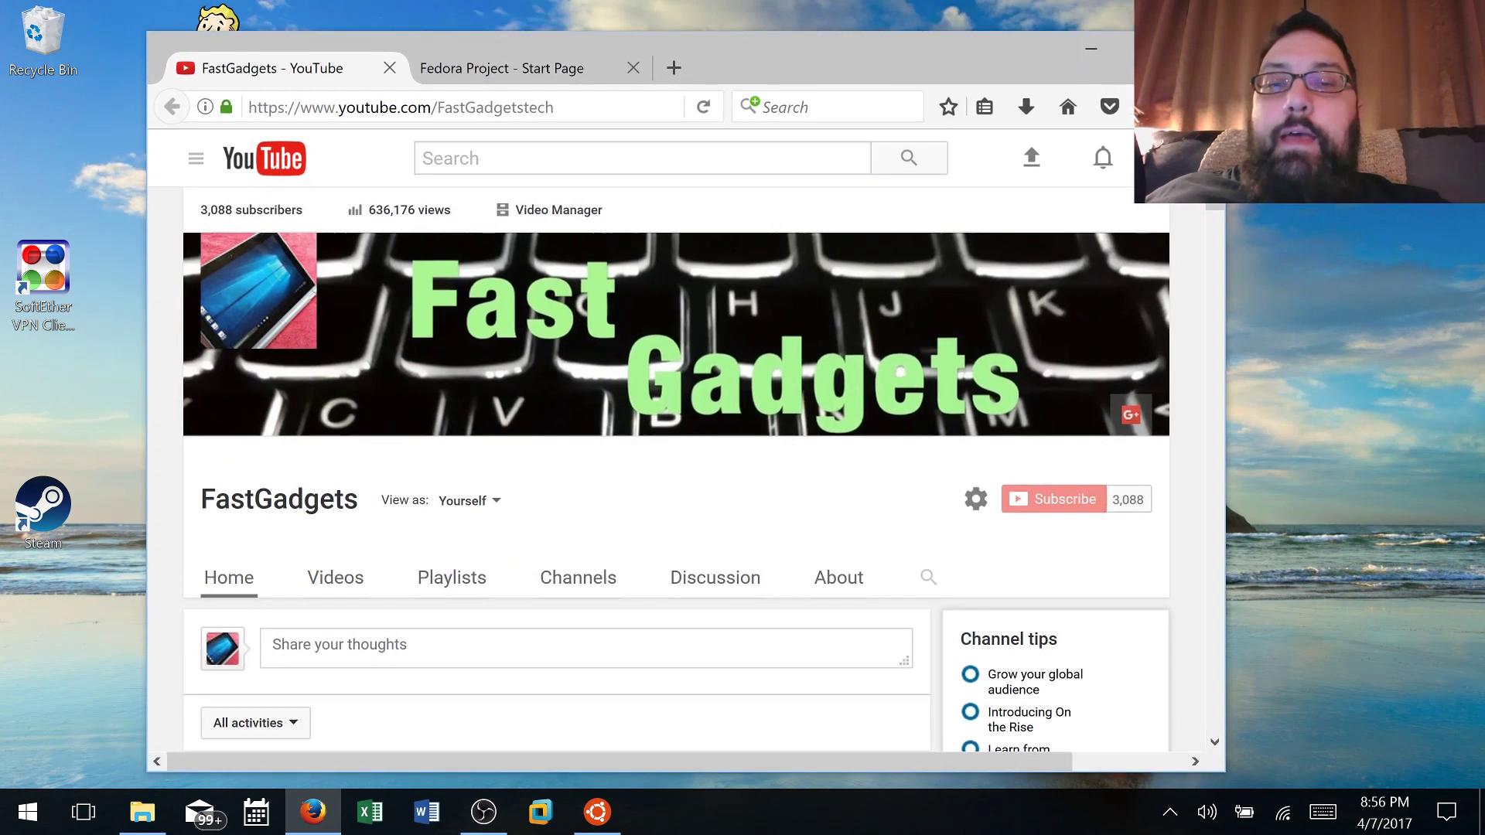
key(ctrl+Tab)
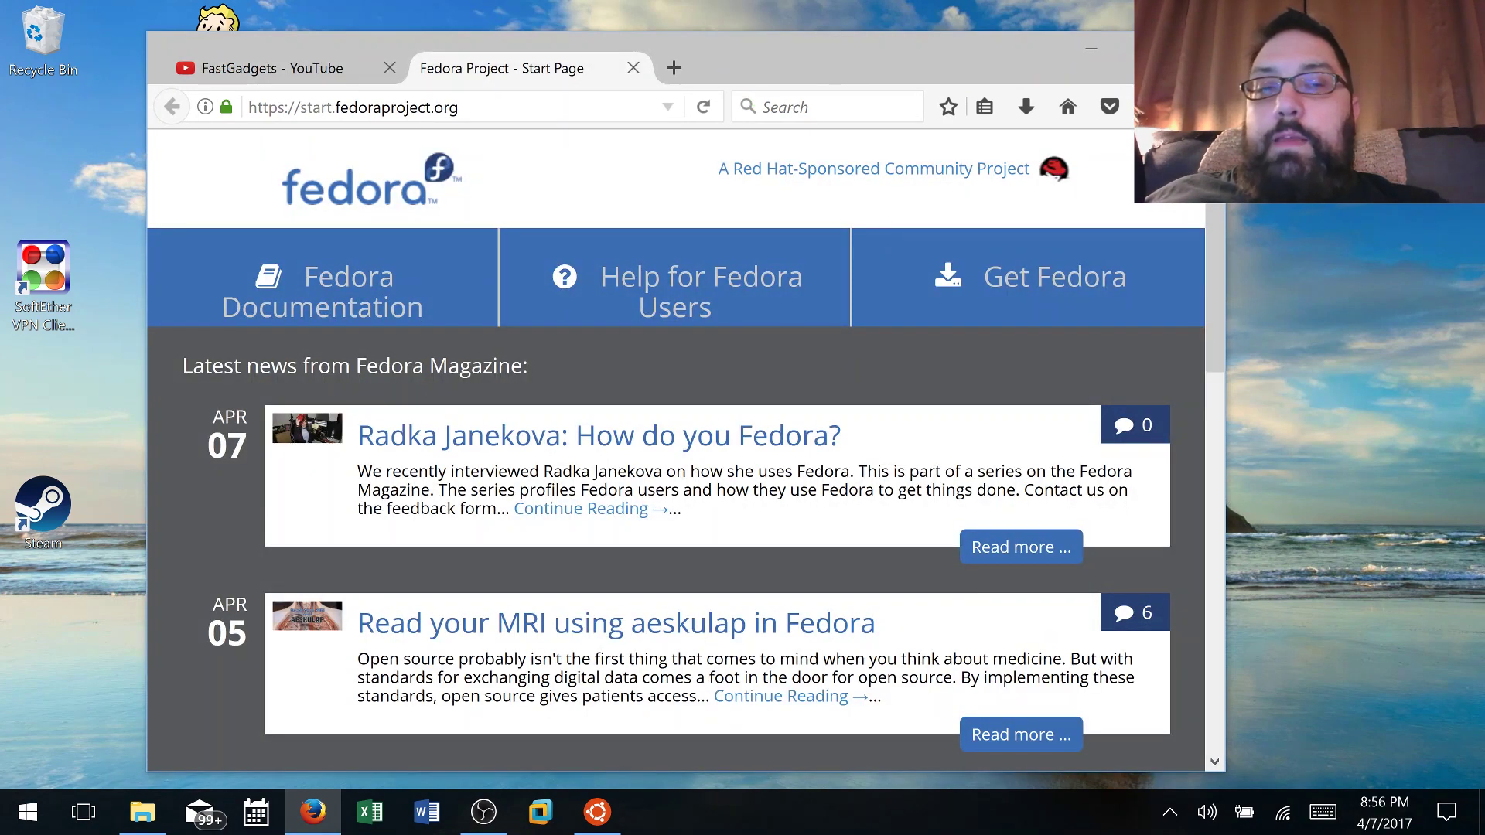
key(ctrl+Tab)
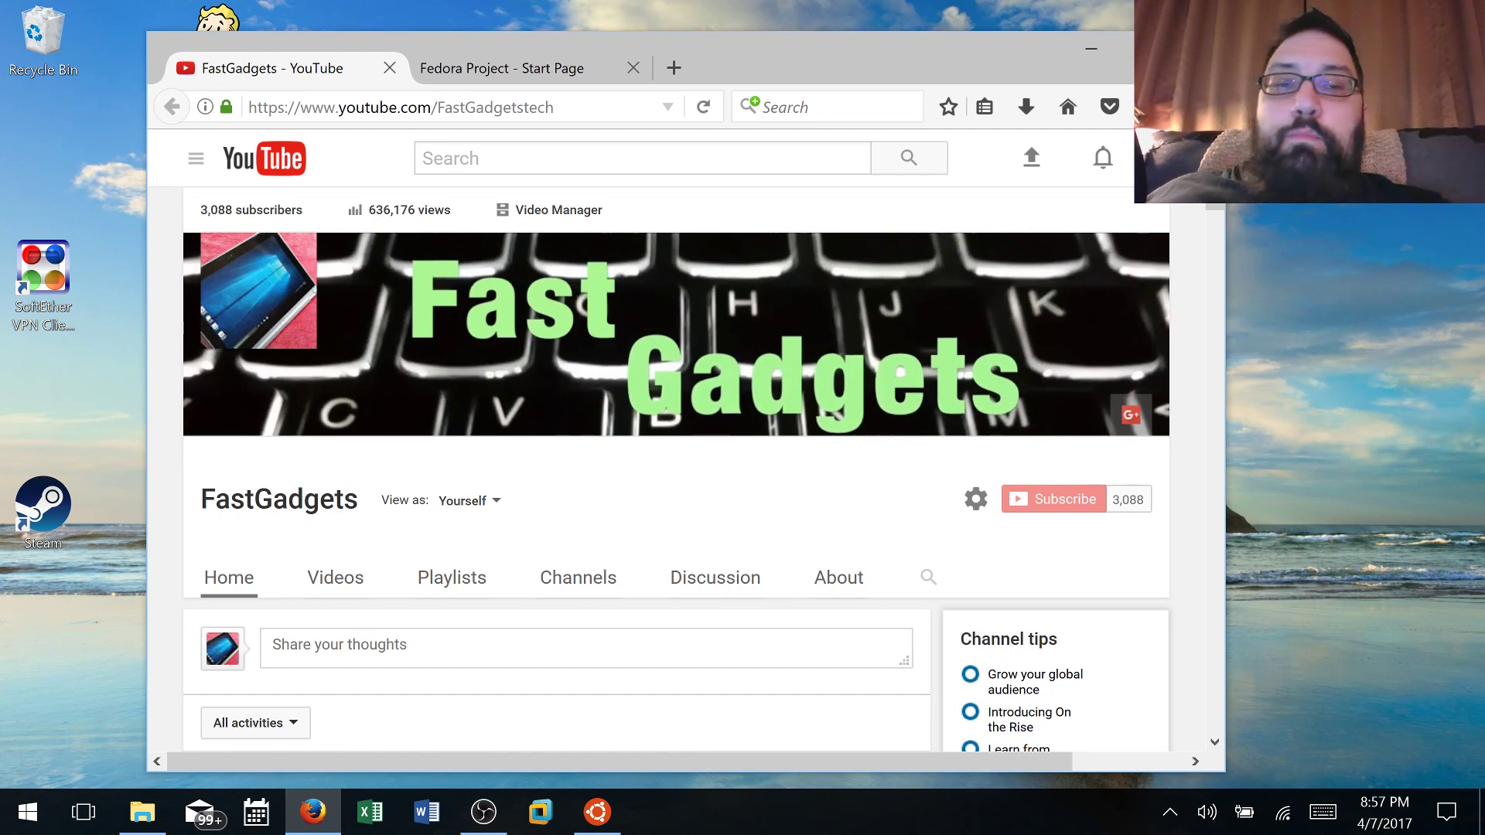
Launch Task Manager from the taskbar menu and view its CPU Performance graphs
drag(850, 67, 923, 43)
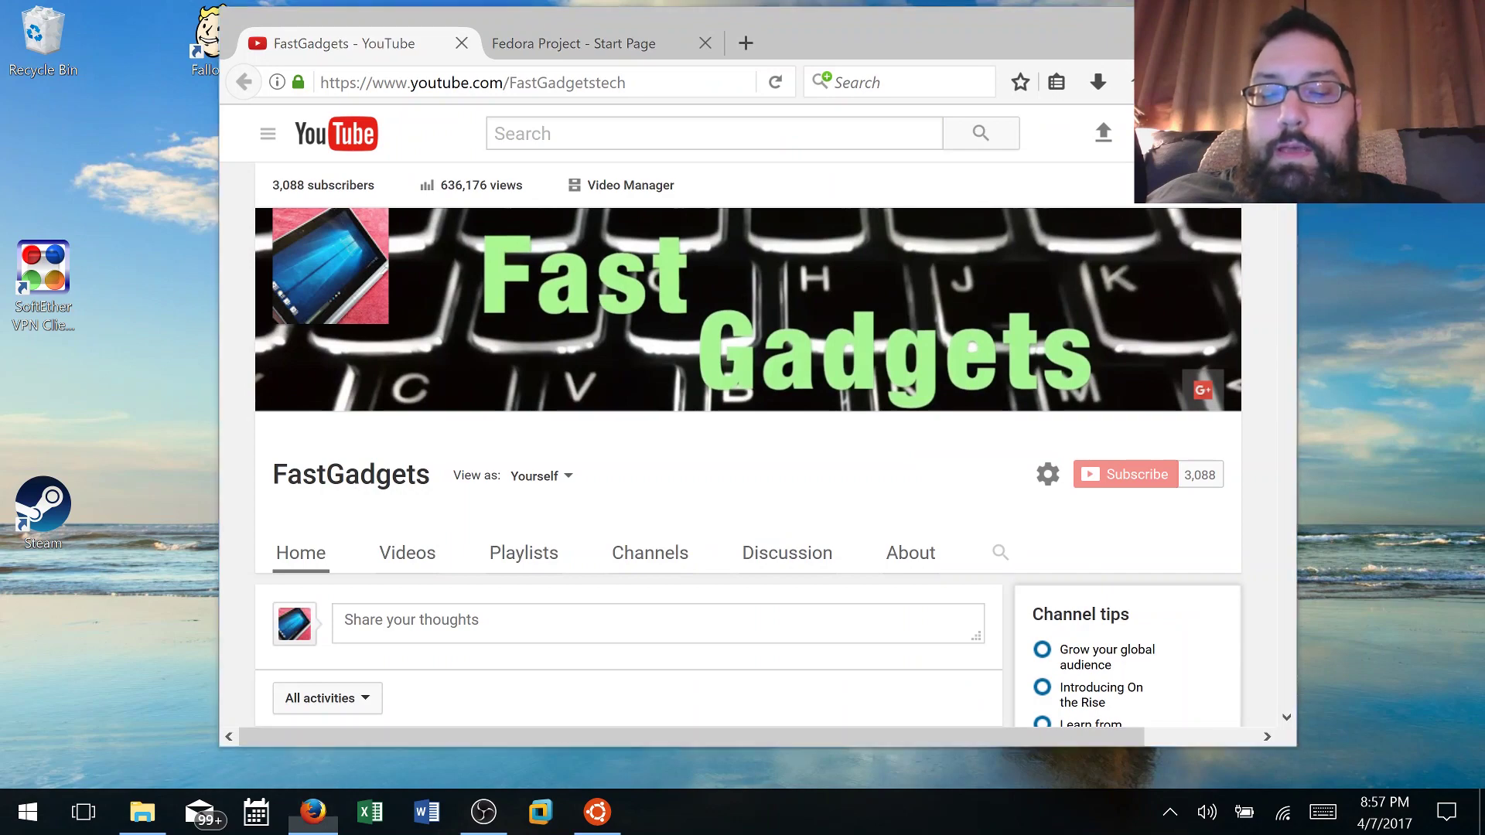
right_click(759, 812)
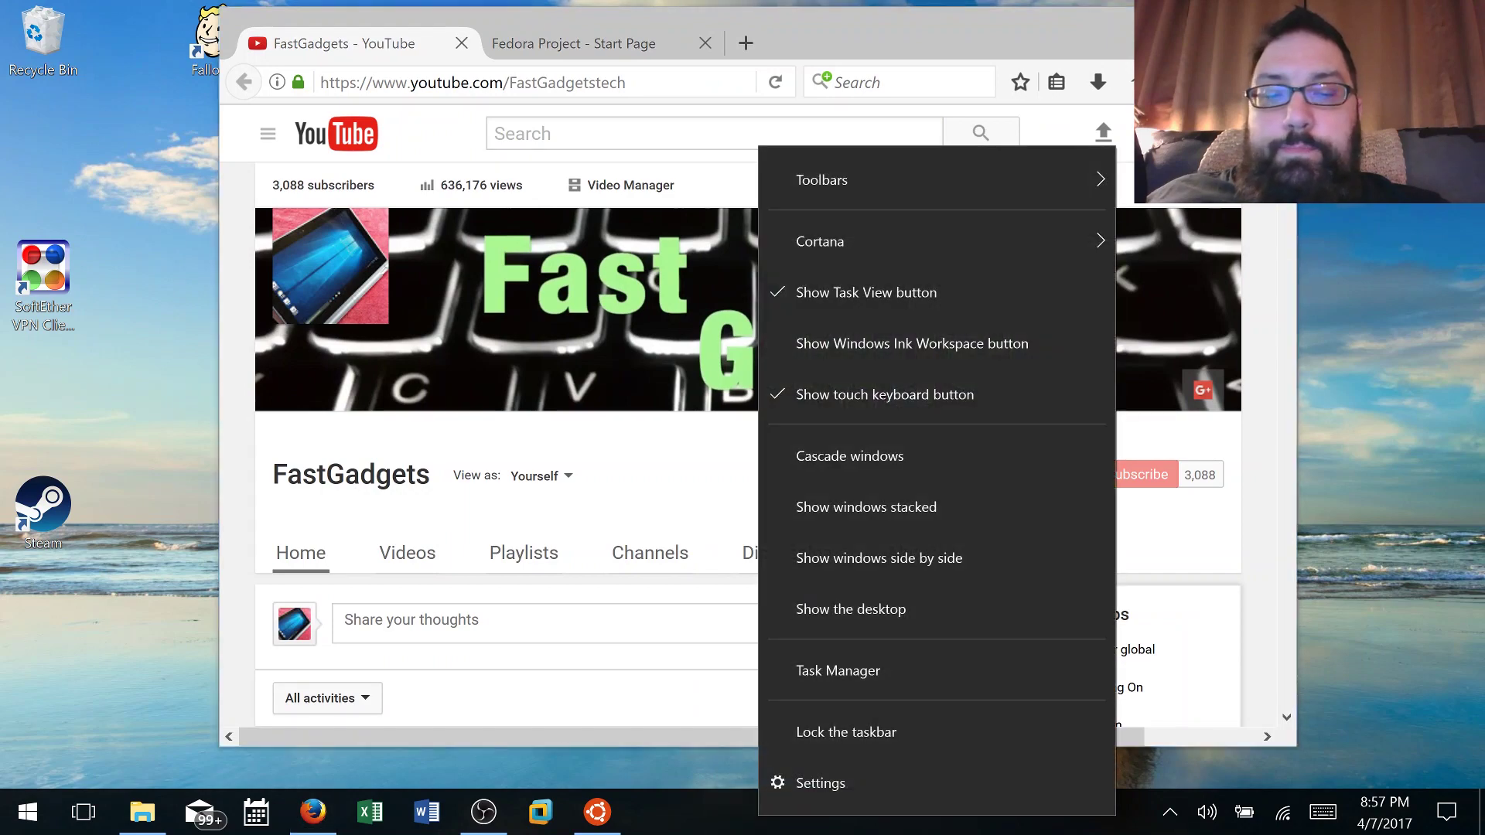
click(837, 670)
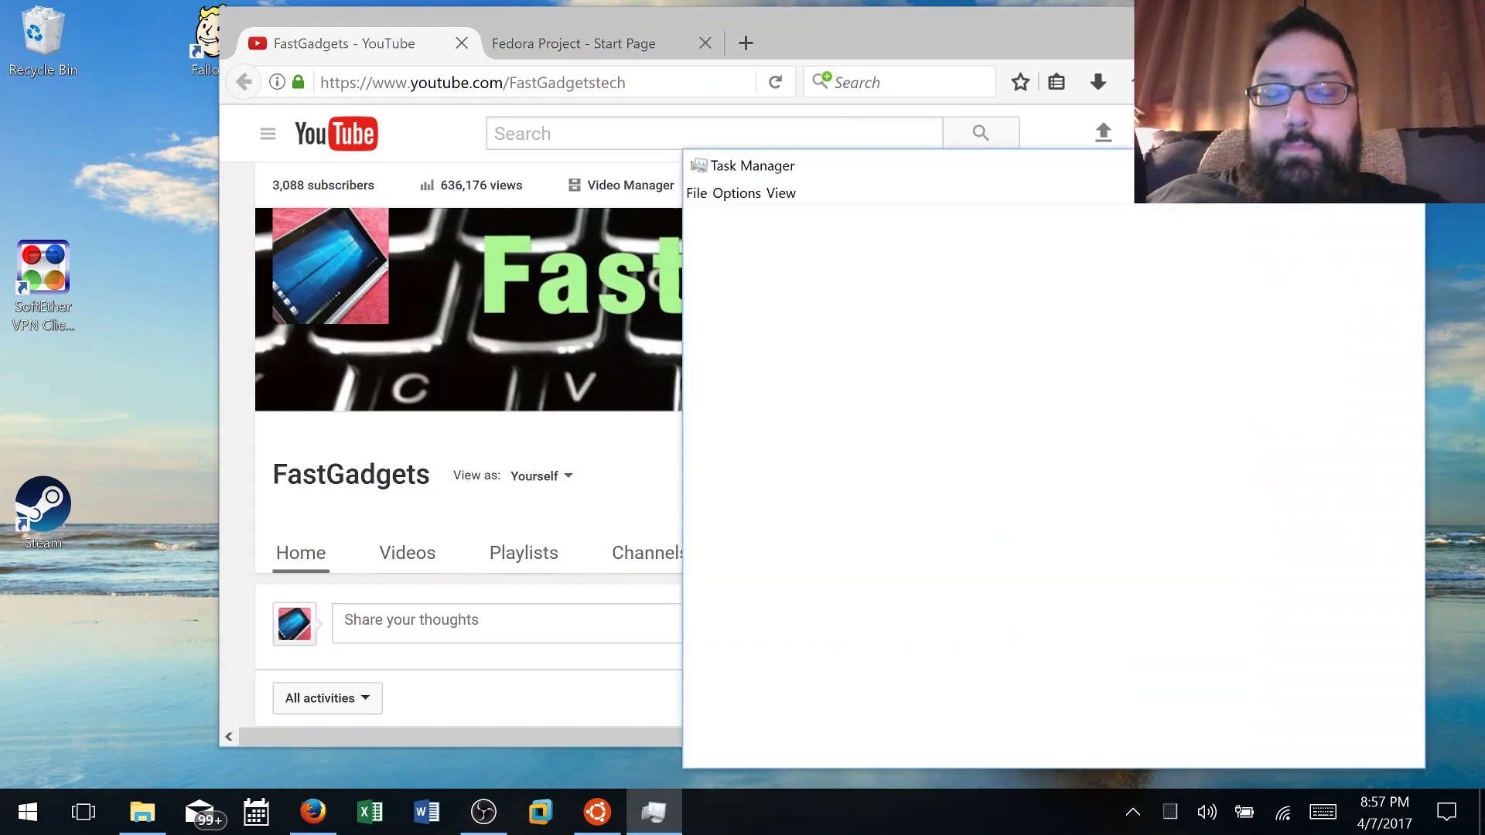
drag(877, 161, 714, 70)
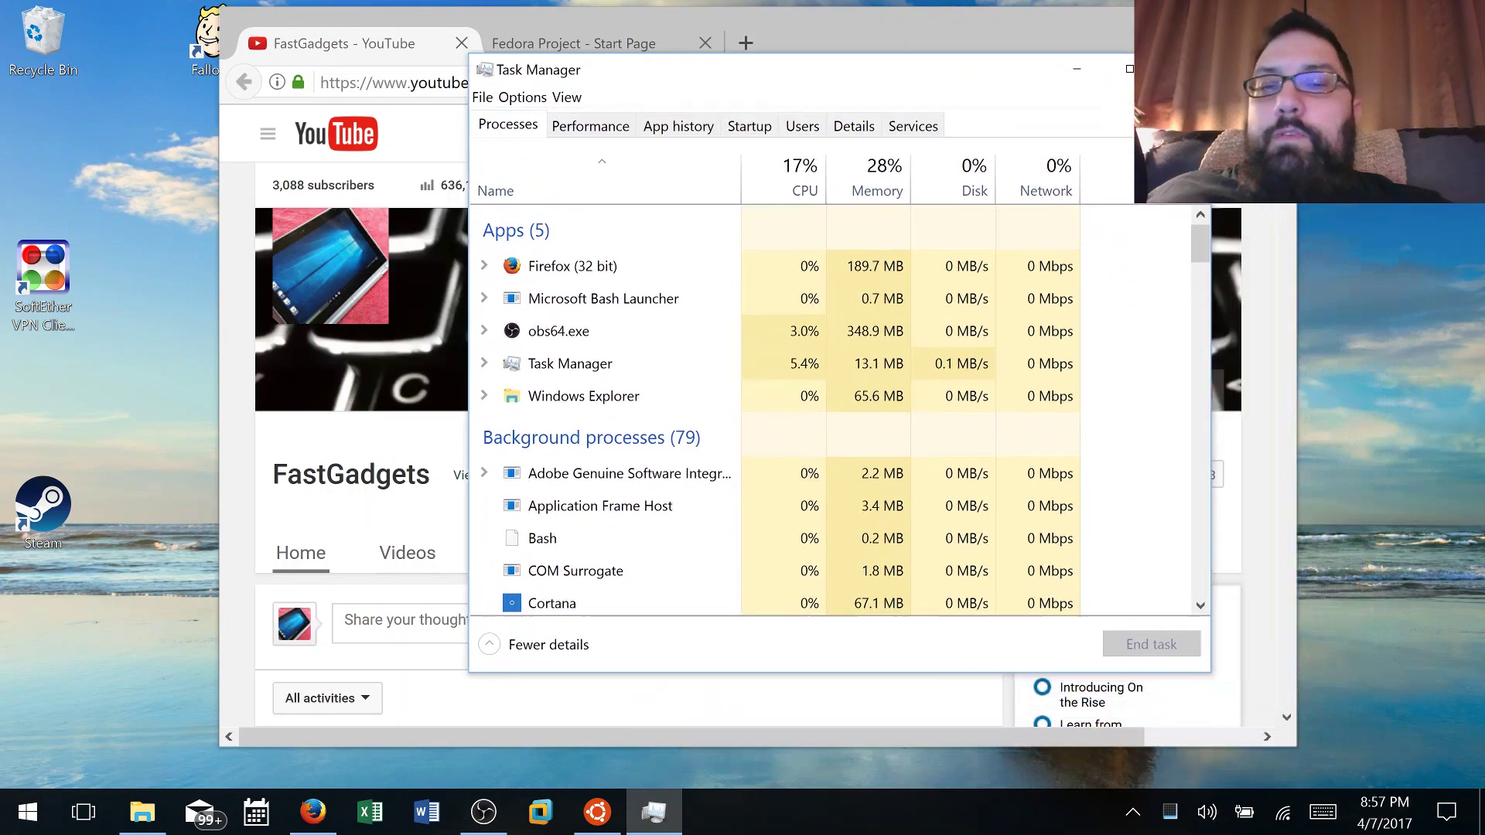
click(590, 125)
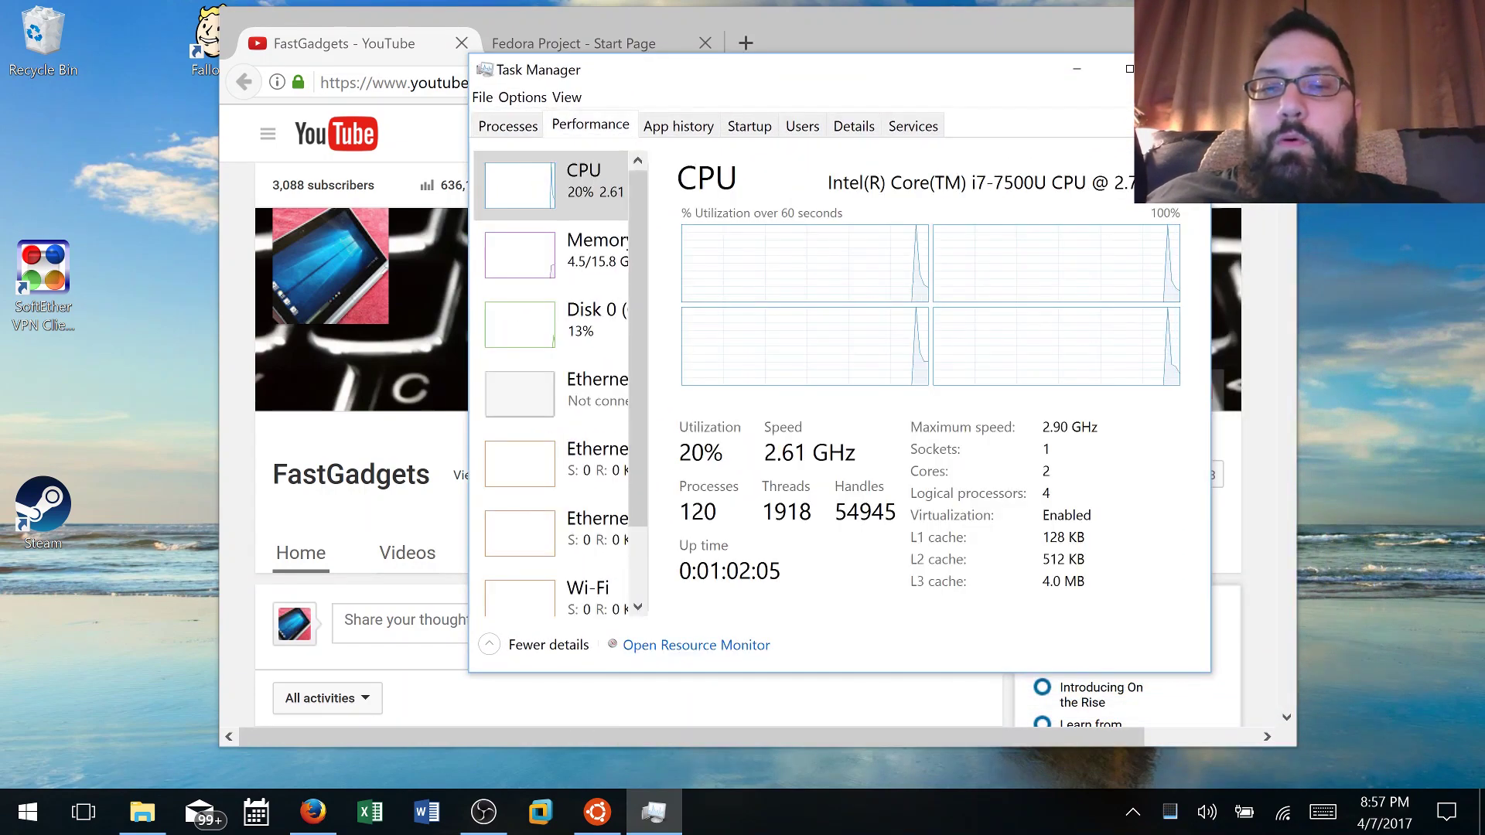
drag(696, 70, 650, 82)
Scroll through the Processes list of running apps and background processes
click(462, 136)
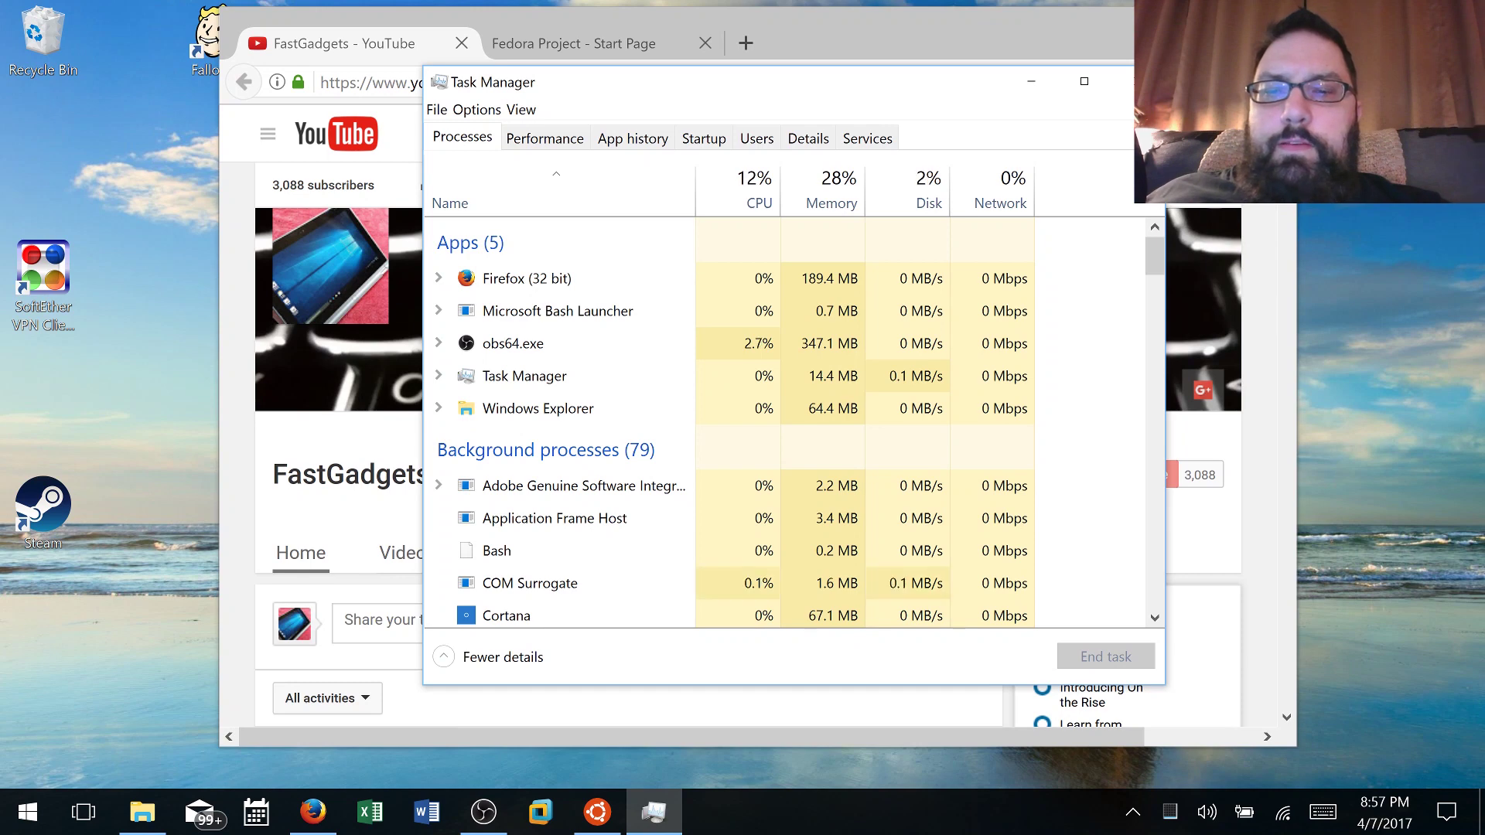
scroll(731, 422, down, 2)
scroll(731, 422, down, 2)
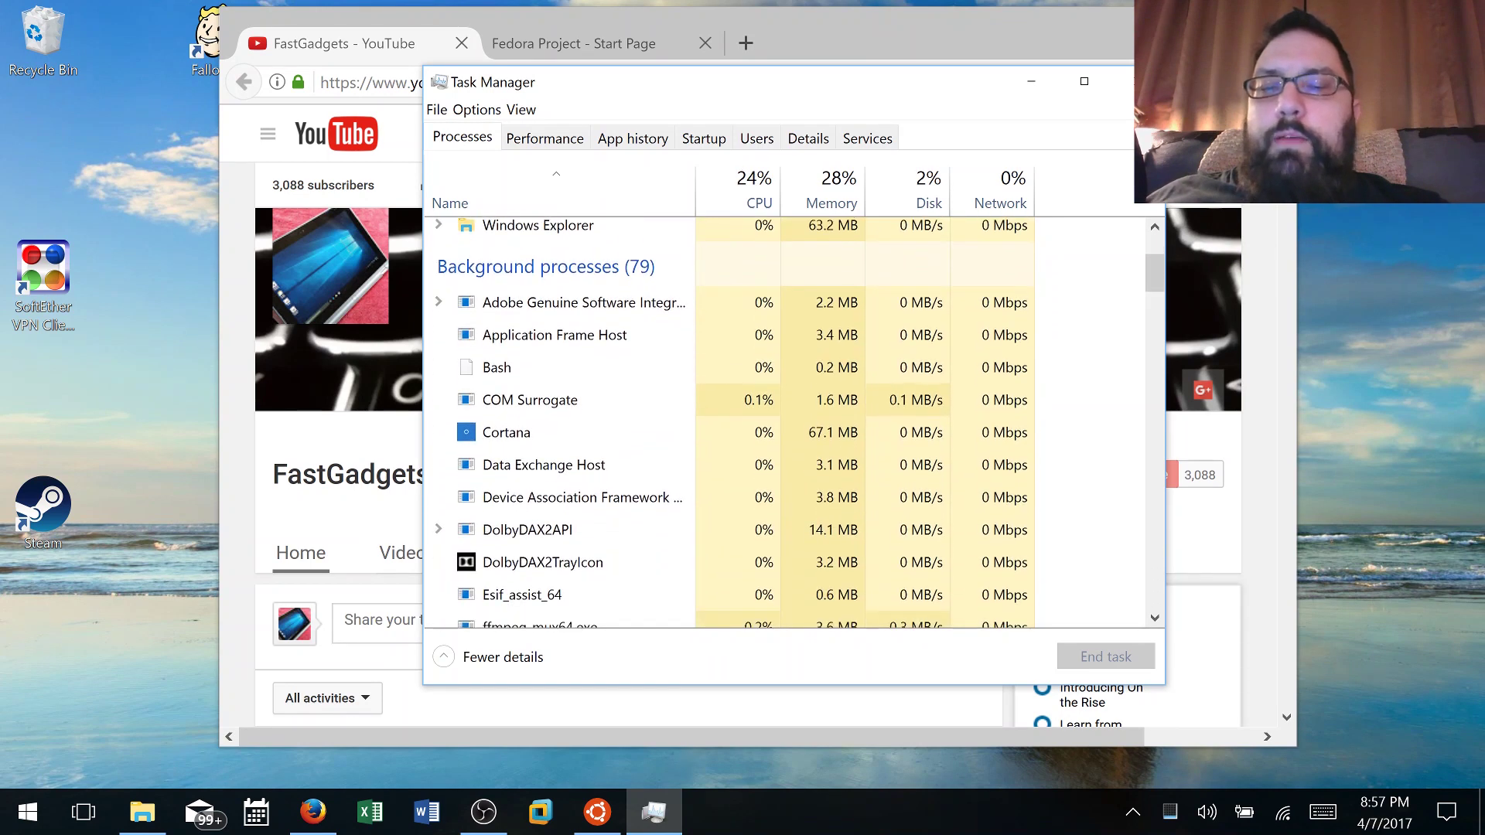
scroll(731, 422, up, 1)
scroll(731, 422, up, 2)
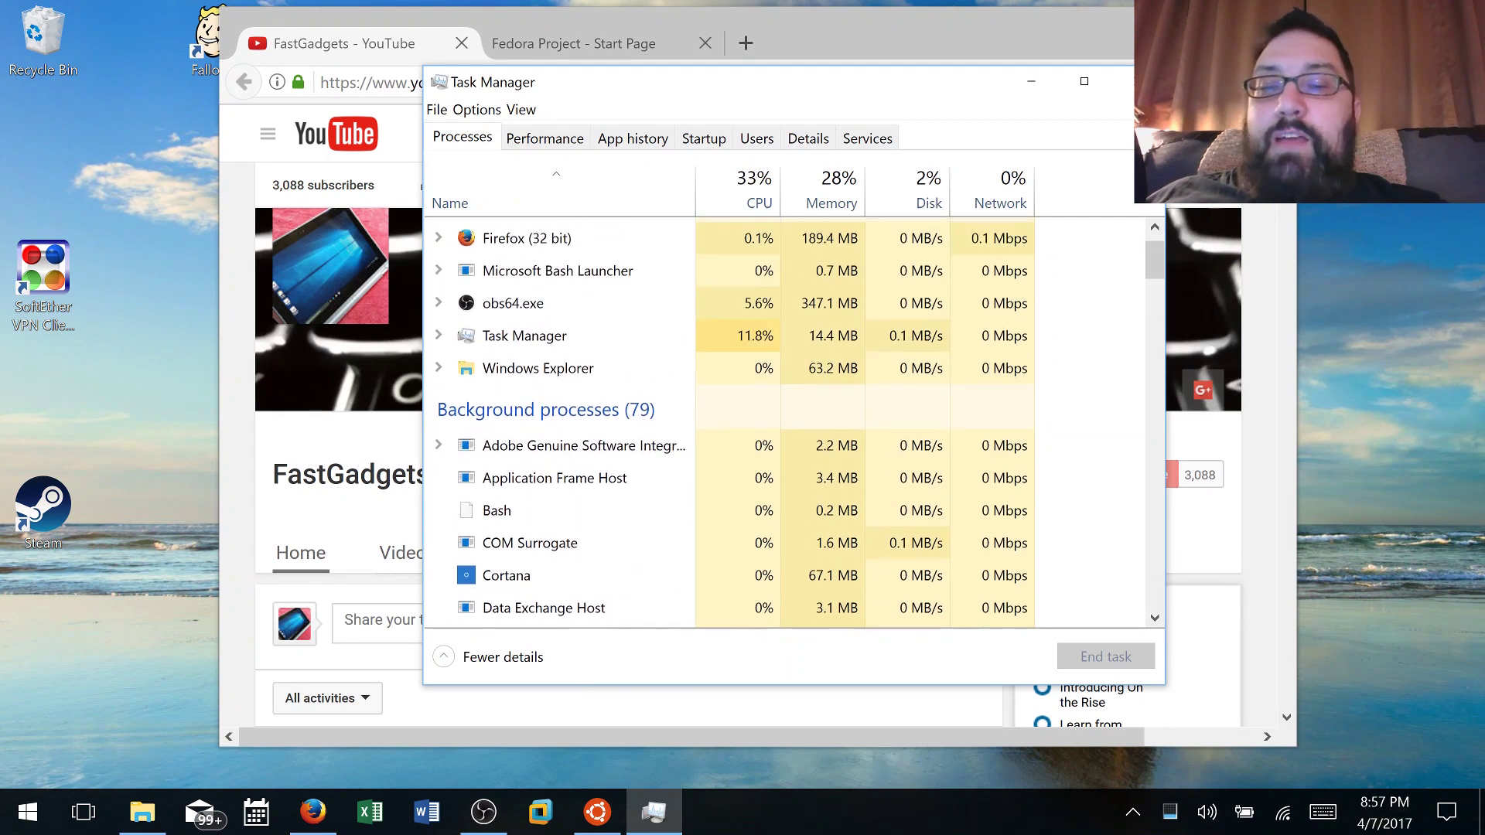
scroll(731, 422, up, 1)
scroll(731, 422, down, 3)
scroll(731, 422, down, 3)
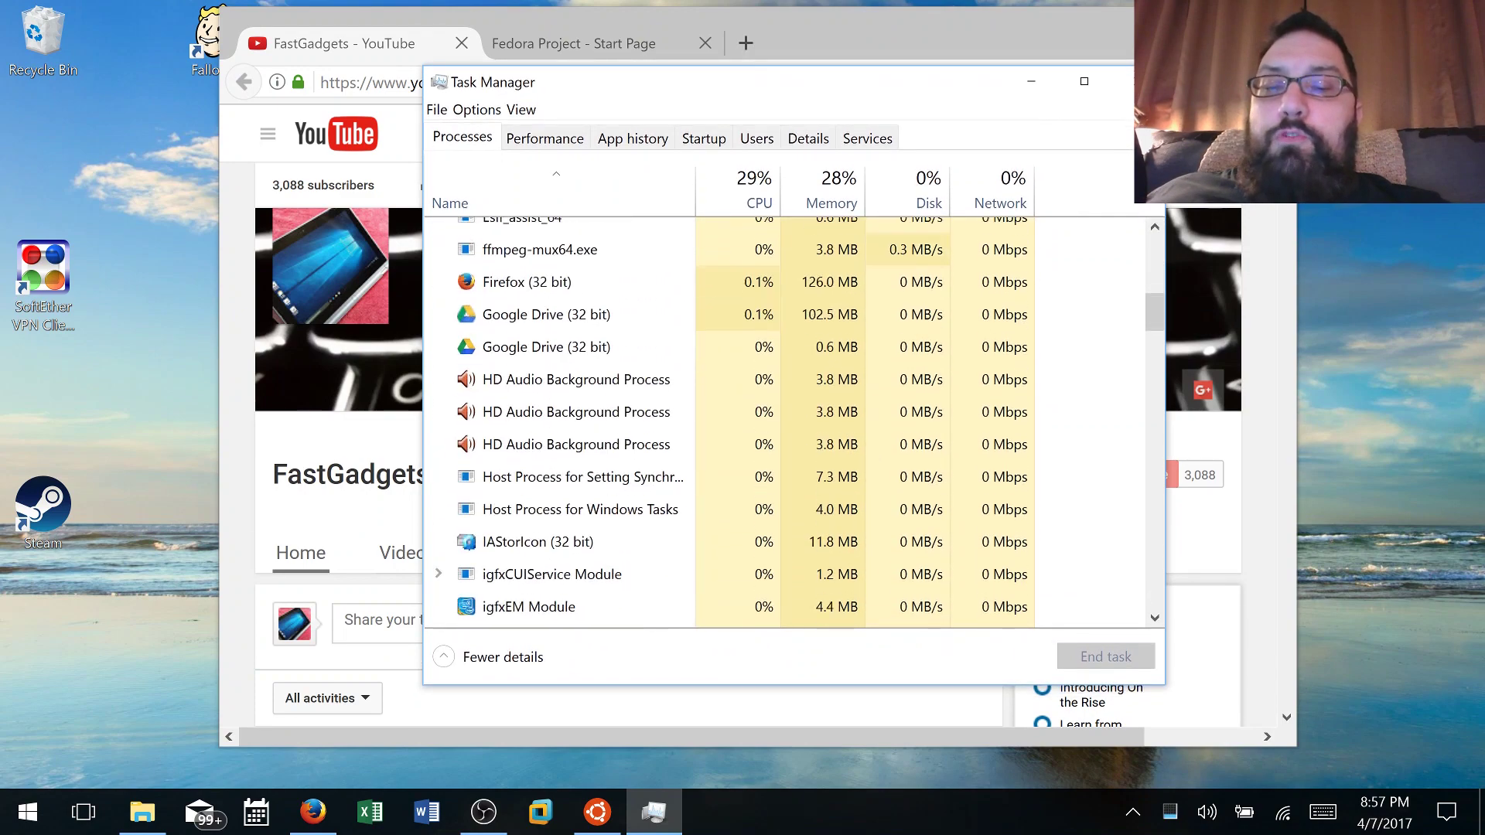
scroll(731, 422, down, 1)
scroll(730, 422, down, 3)
scroll(731, 422, down, 1)
scroll(730, 422, down, 3)
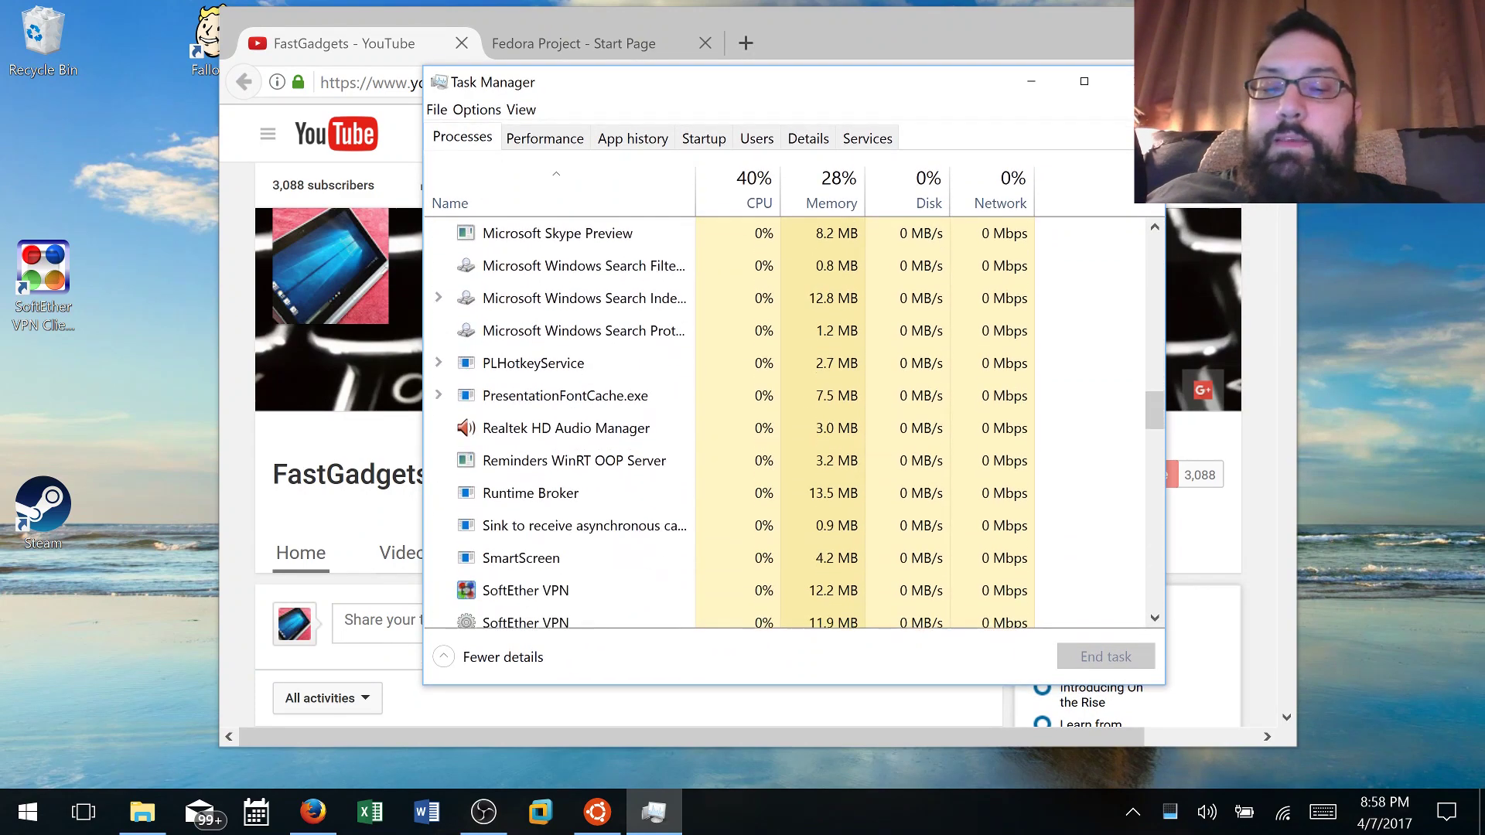
scroll(731, 422, down, 1)
scroll(730, 422, down, 2)
scroll(730, 423, down, 1)
scroll(731, 422, down, 4)
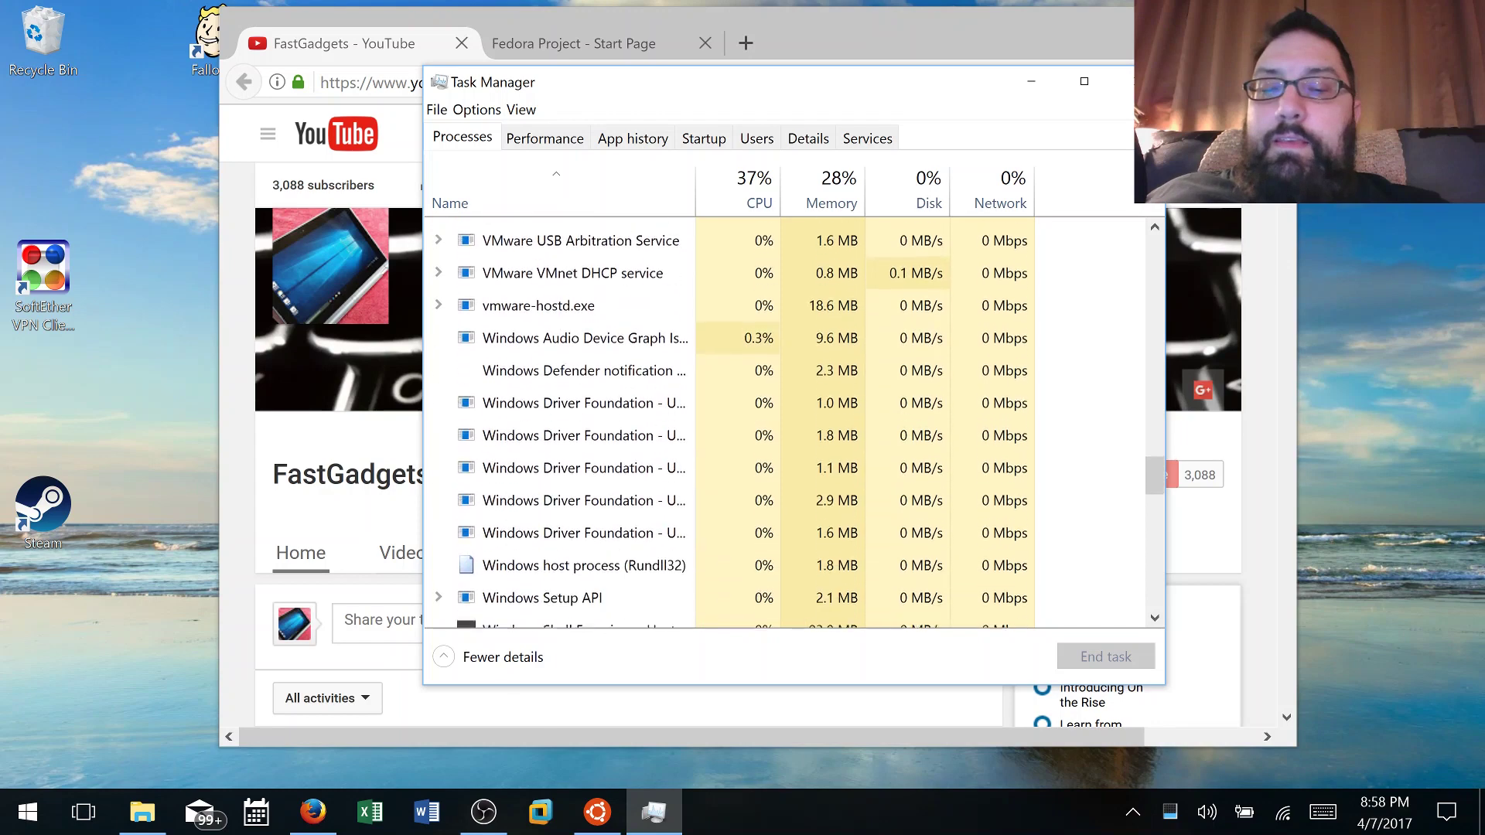
scroll(730, 422, down, 2)
scroll(730, 423, down, 3)
Review the Startup programs list, then return to Processes
click(704, 138)
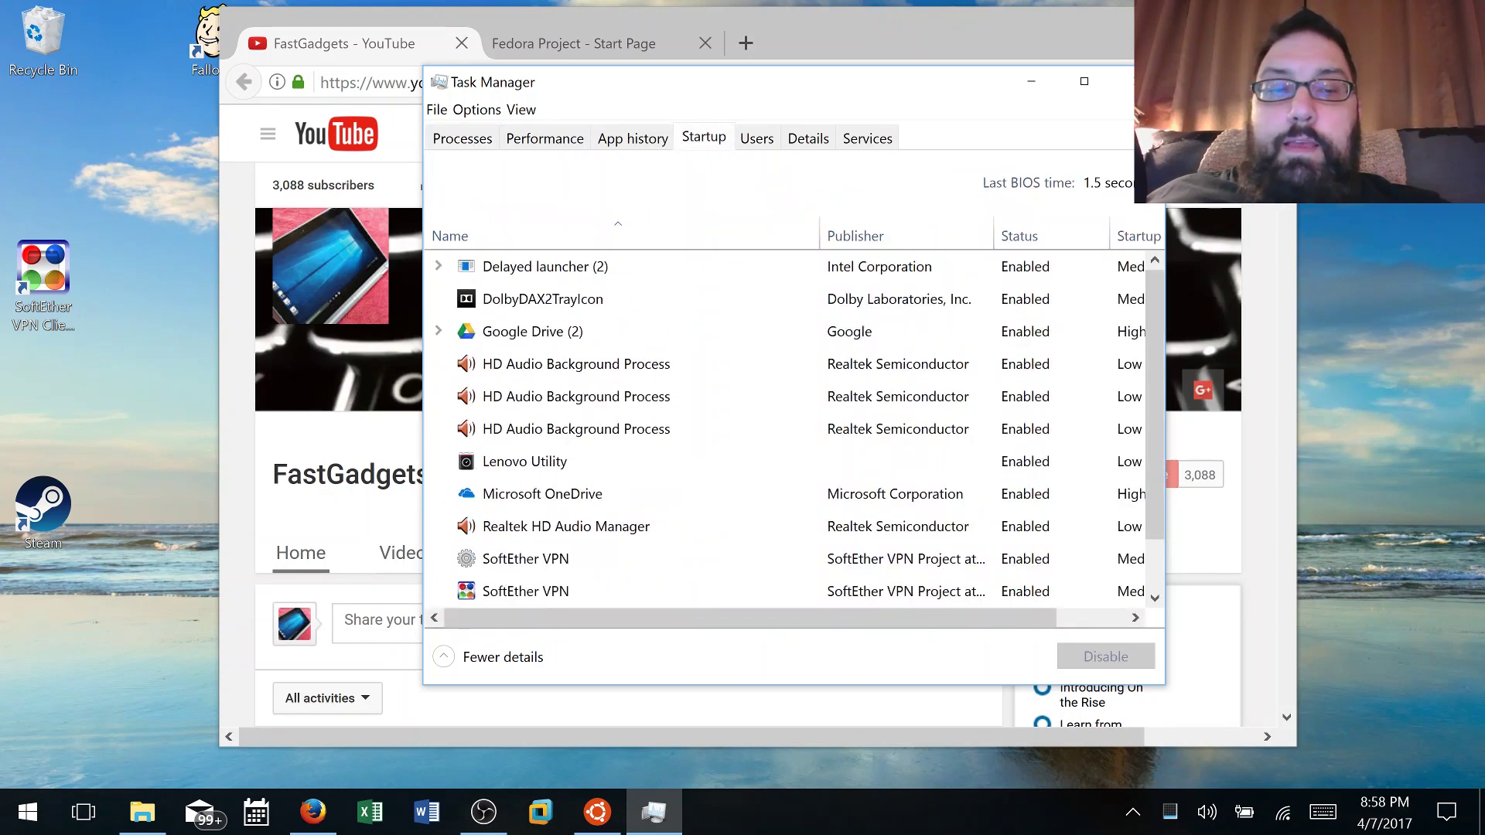
scroll(795, 425, down, 2)
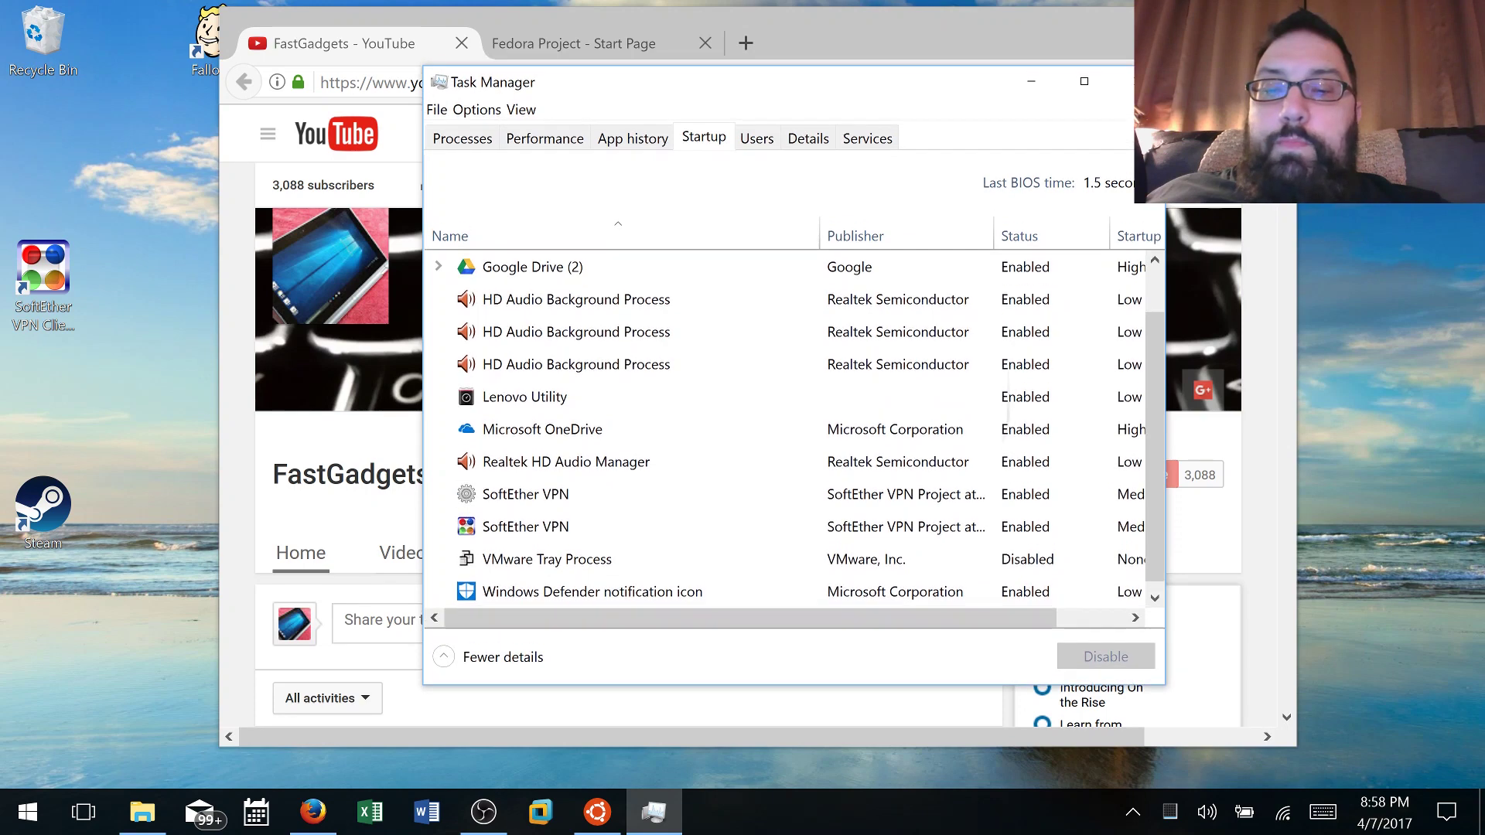
scroll(795, 425, up, 2)
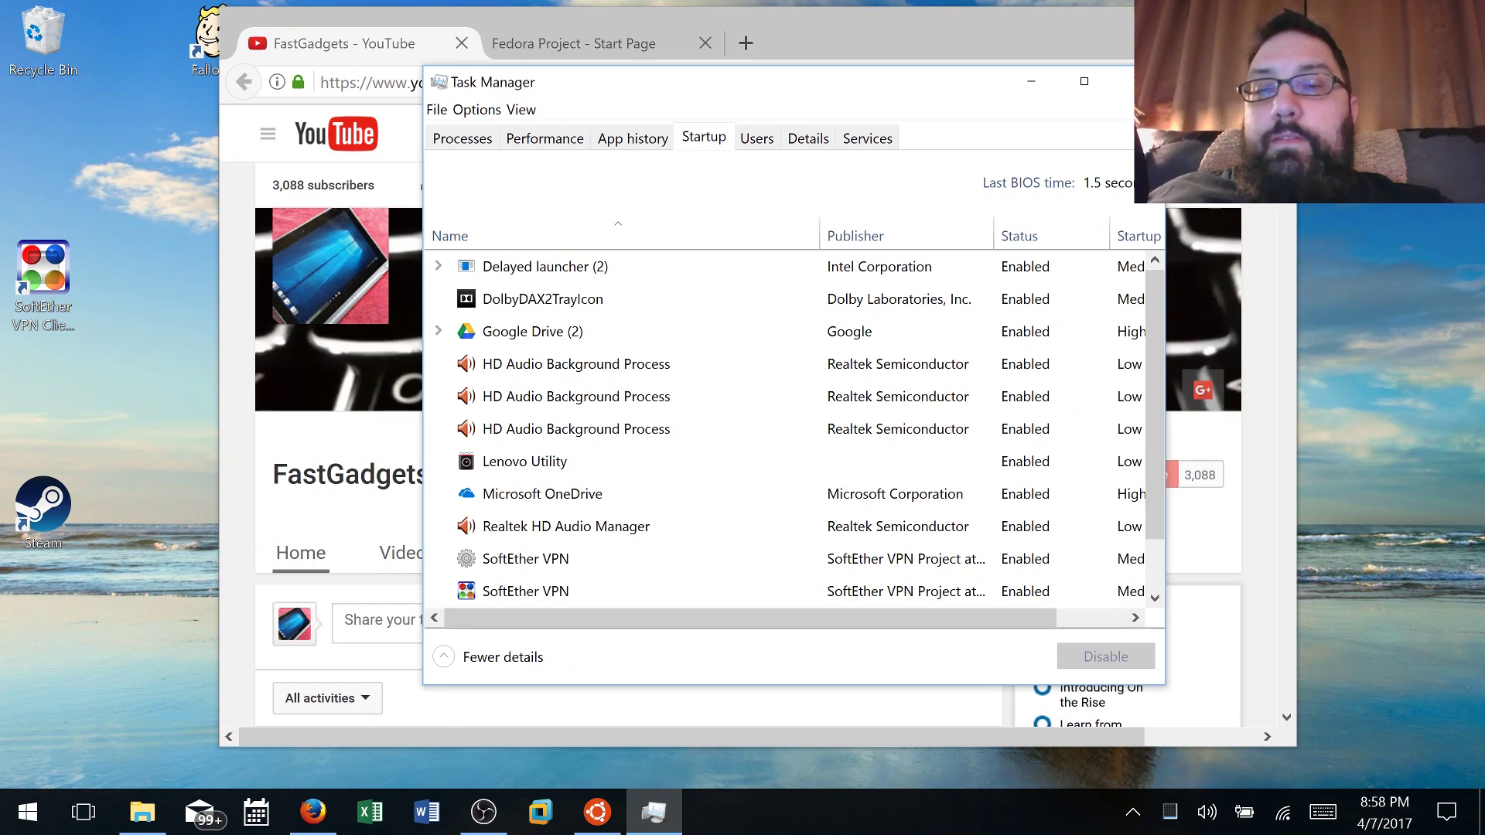
click(462, 138)
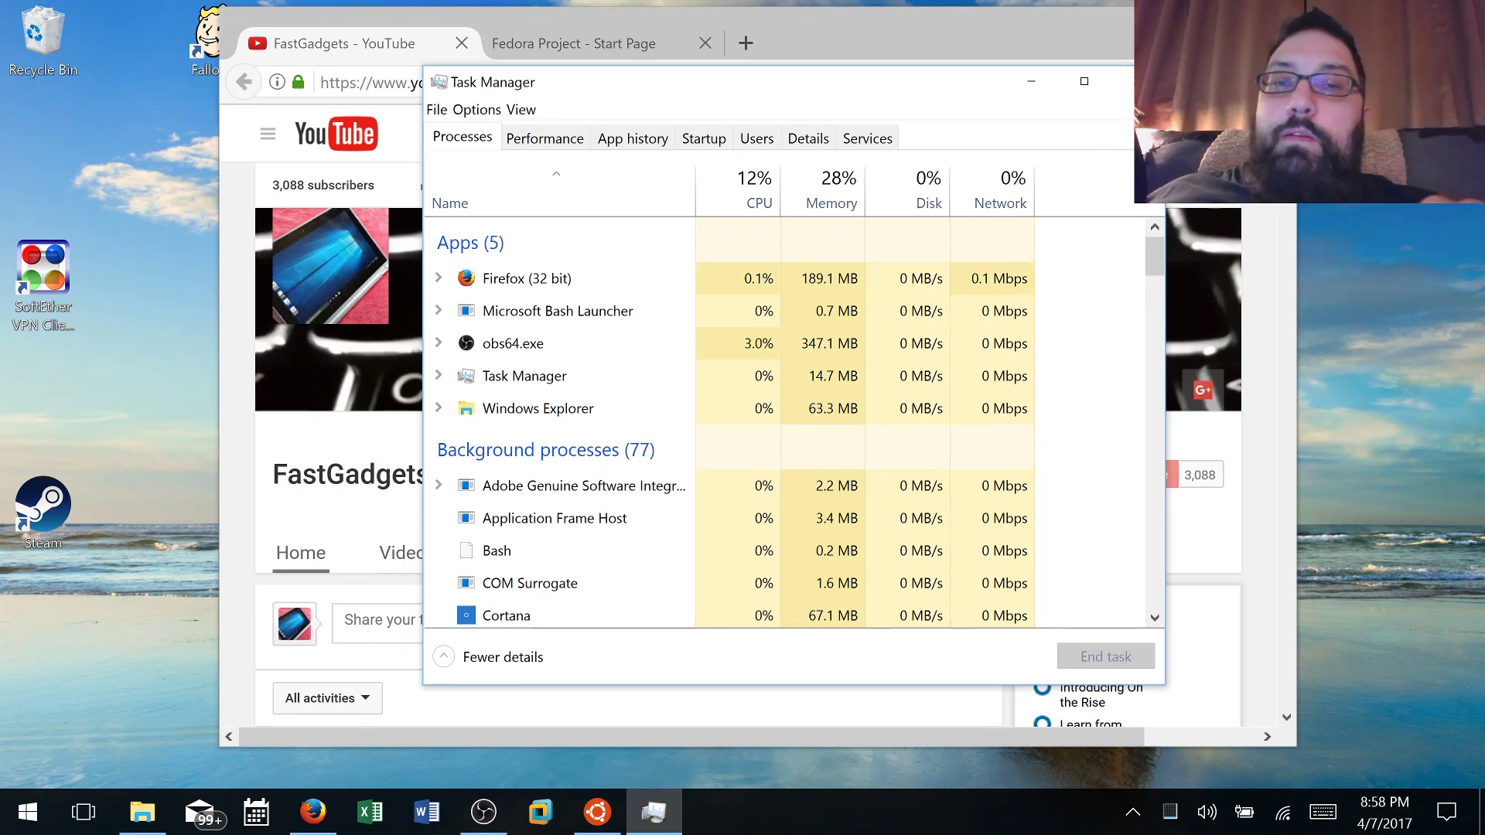
Maximize Firefox and move Task Manager left over it
key(alt+Tab)
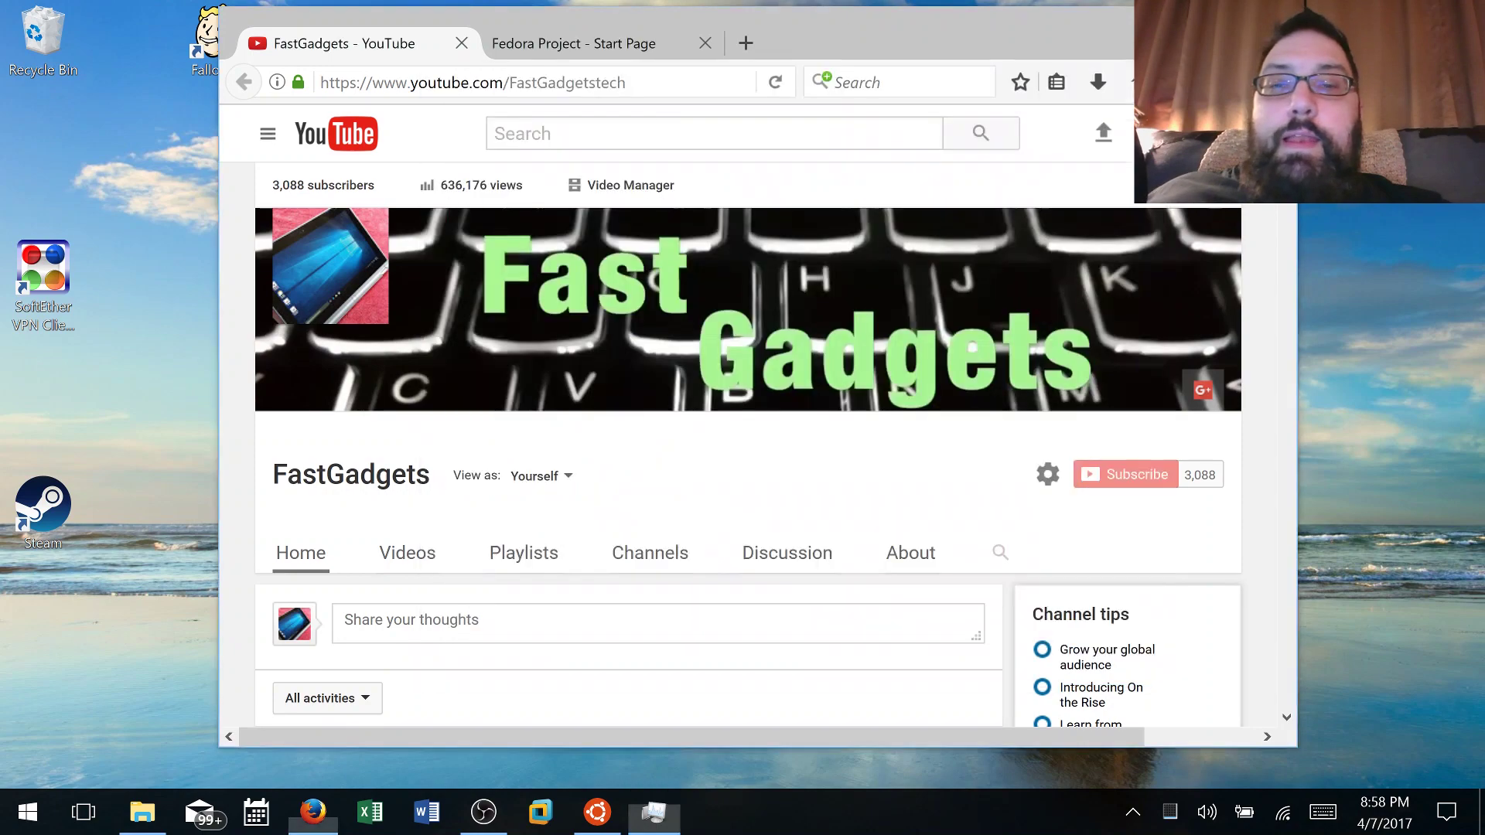
key(super+Up)
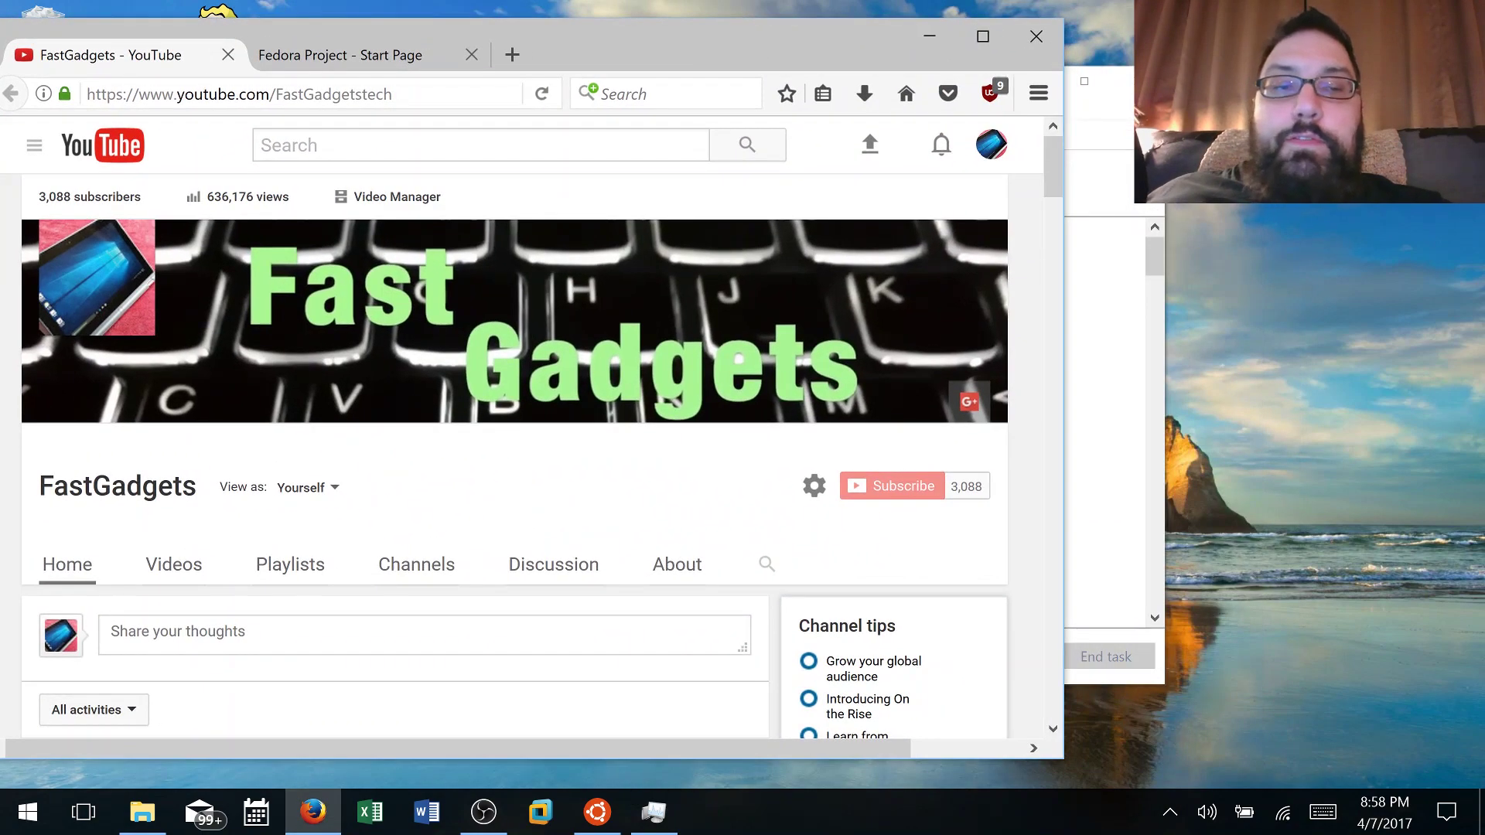
key(alt+Tab)
drag(618, 81, 463, 96)
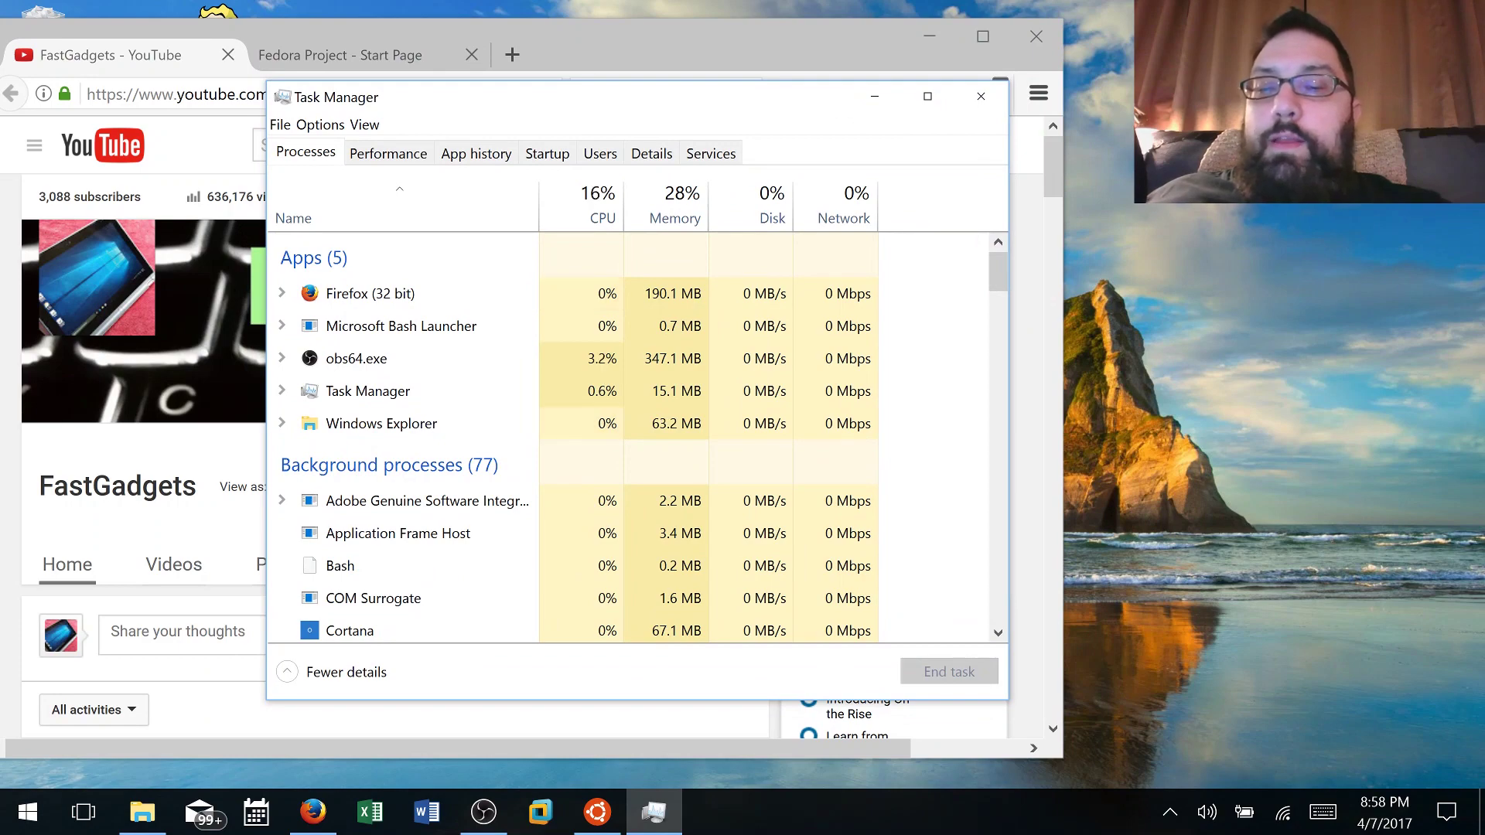
Minimize the OBS recorder and reopen Task Manager with Ctrl+Shift+Esc
key(alt+Tab)
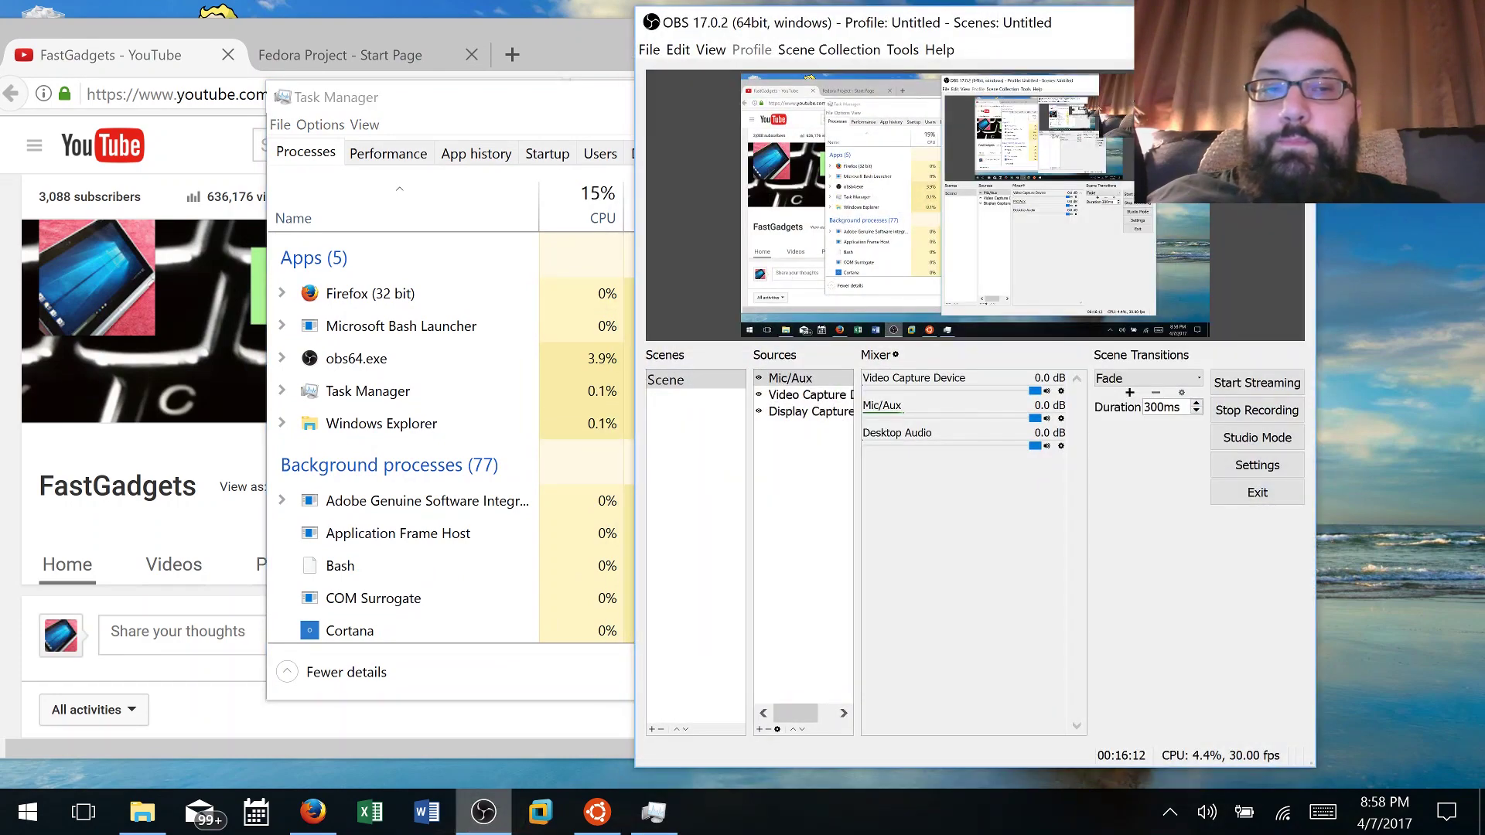
key(alt+Tab)
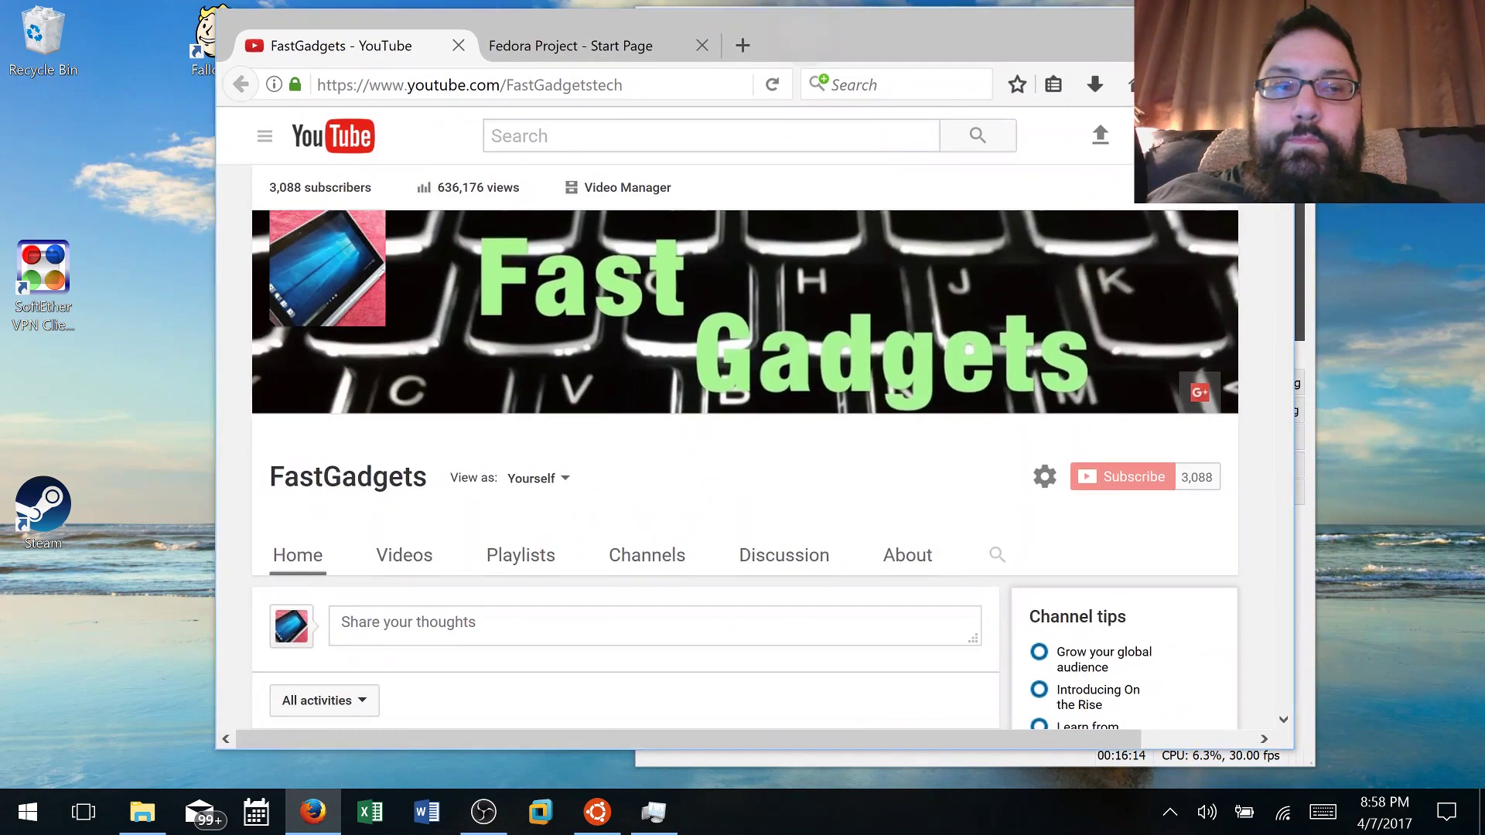
key(alt+Tab)
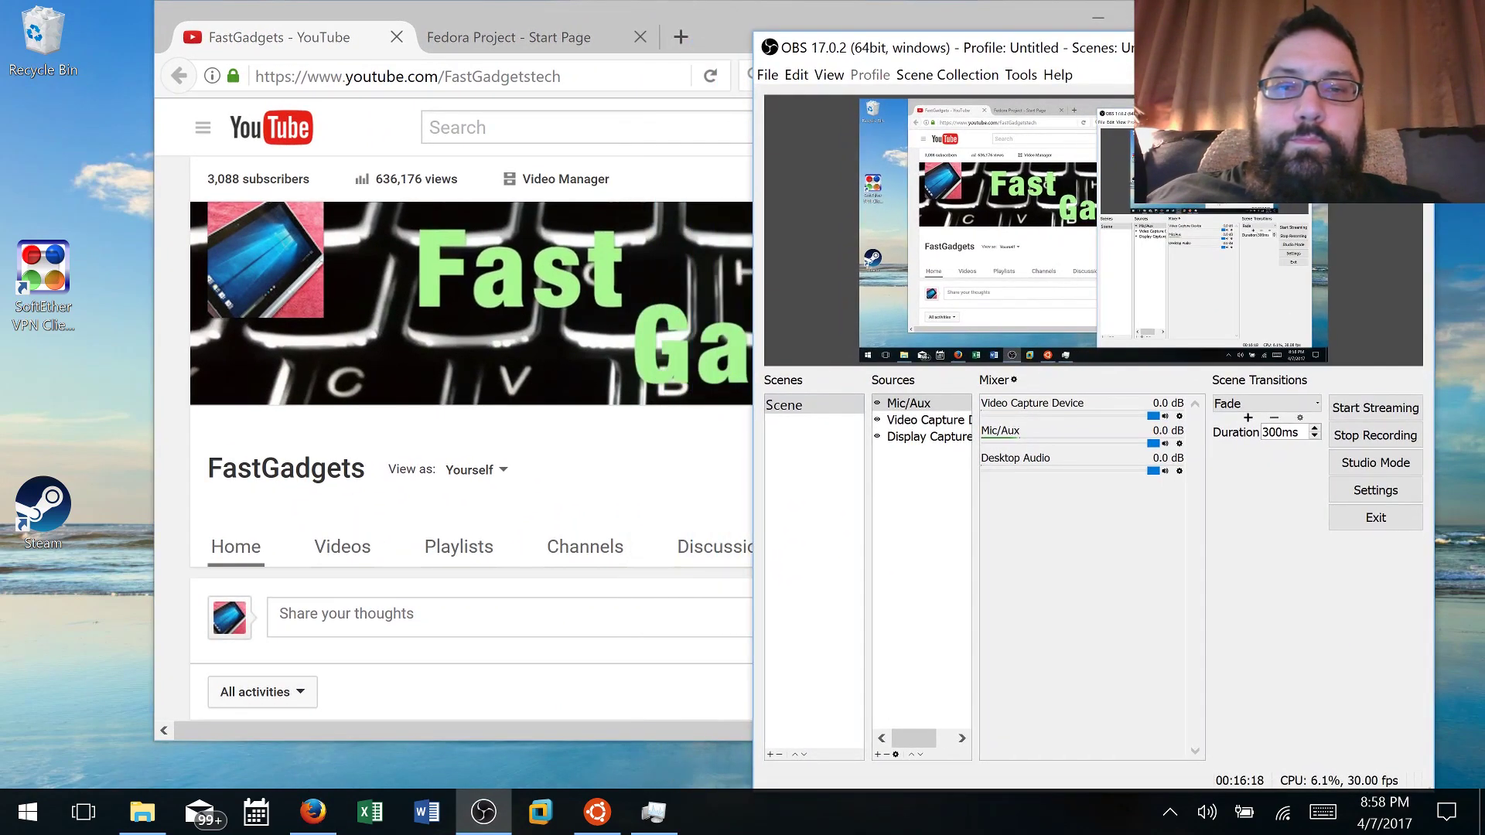
key(alt+Tab)
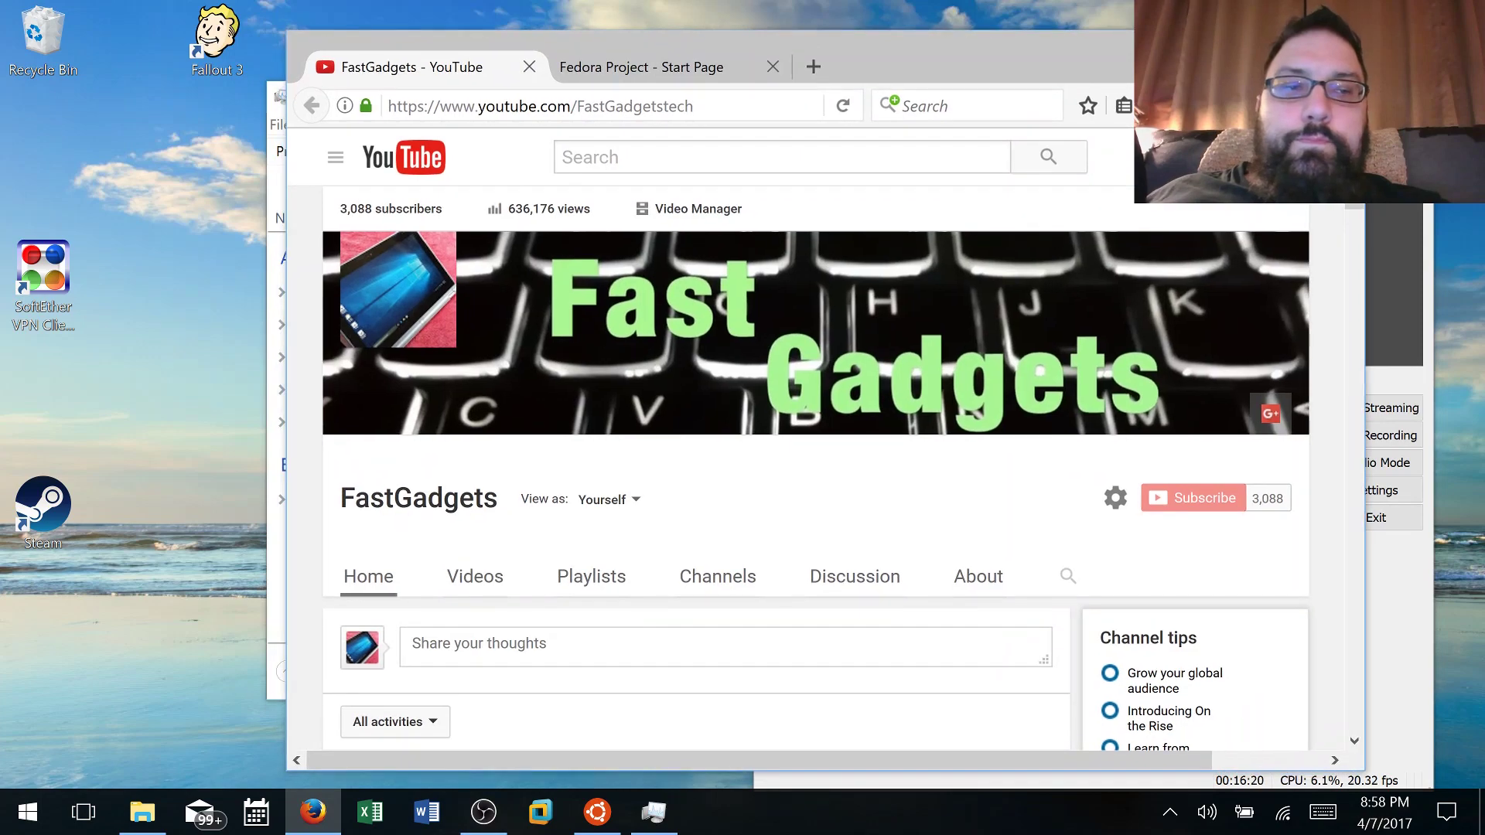
key(alt+Tab)
key(alt+Tab)
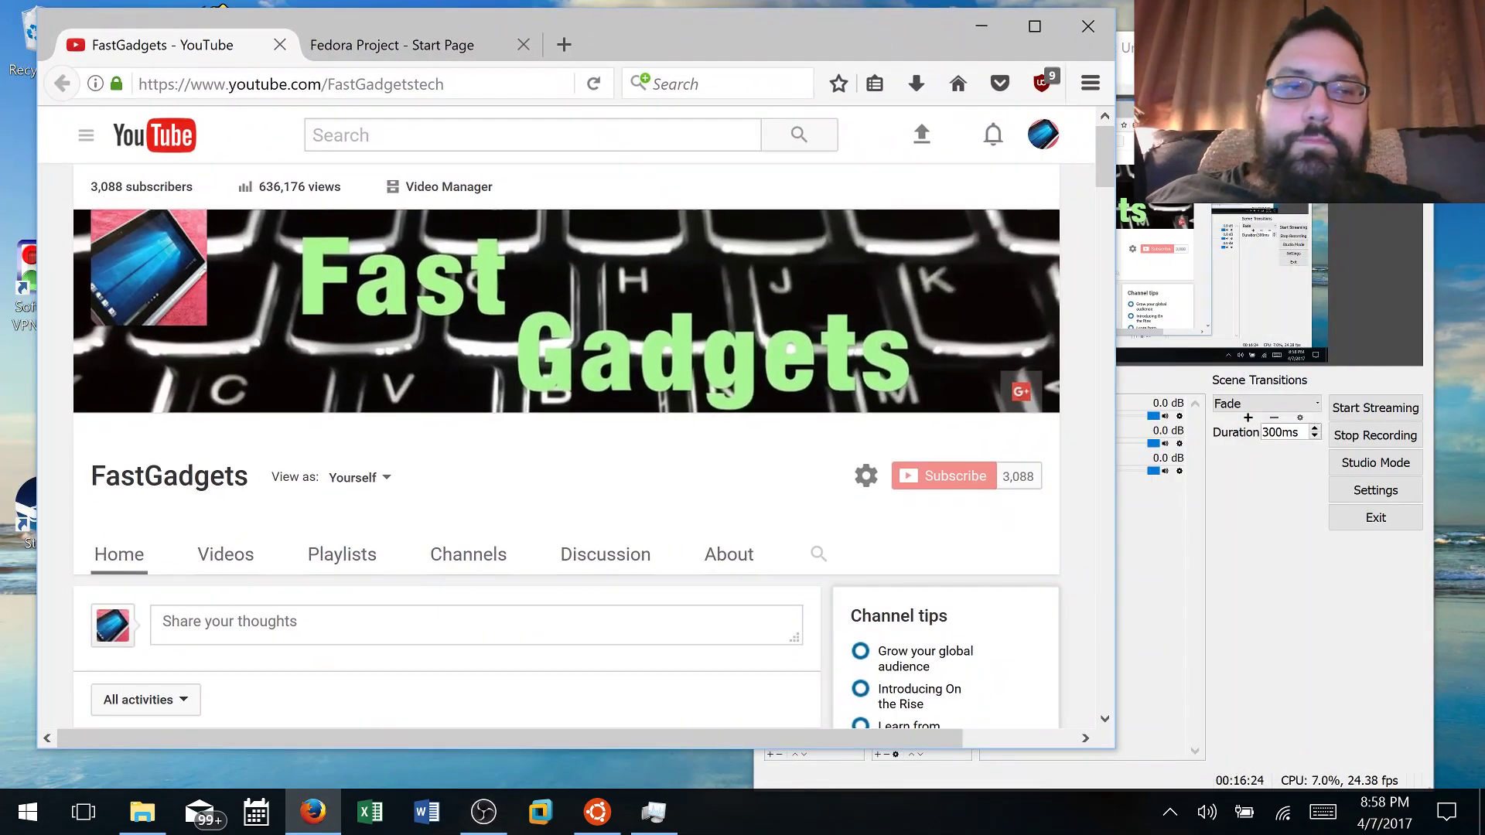
click(483, 812)
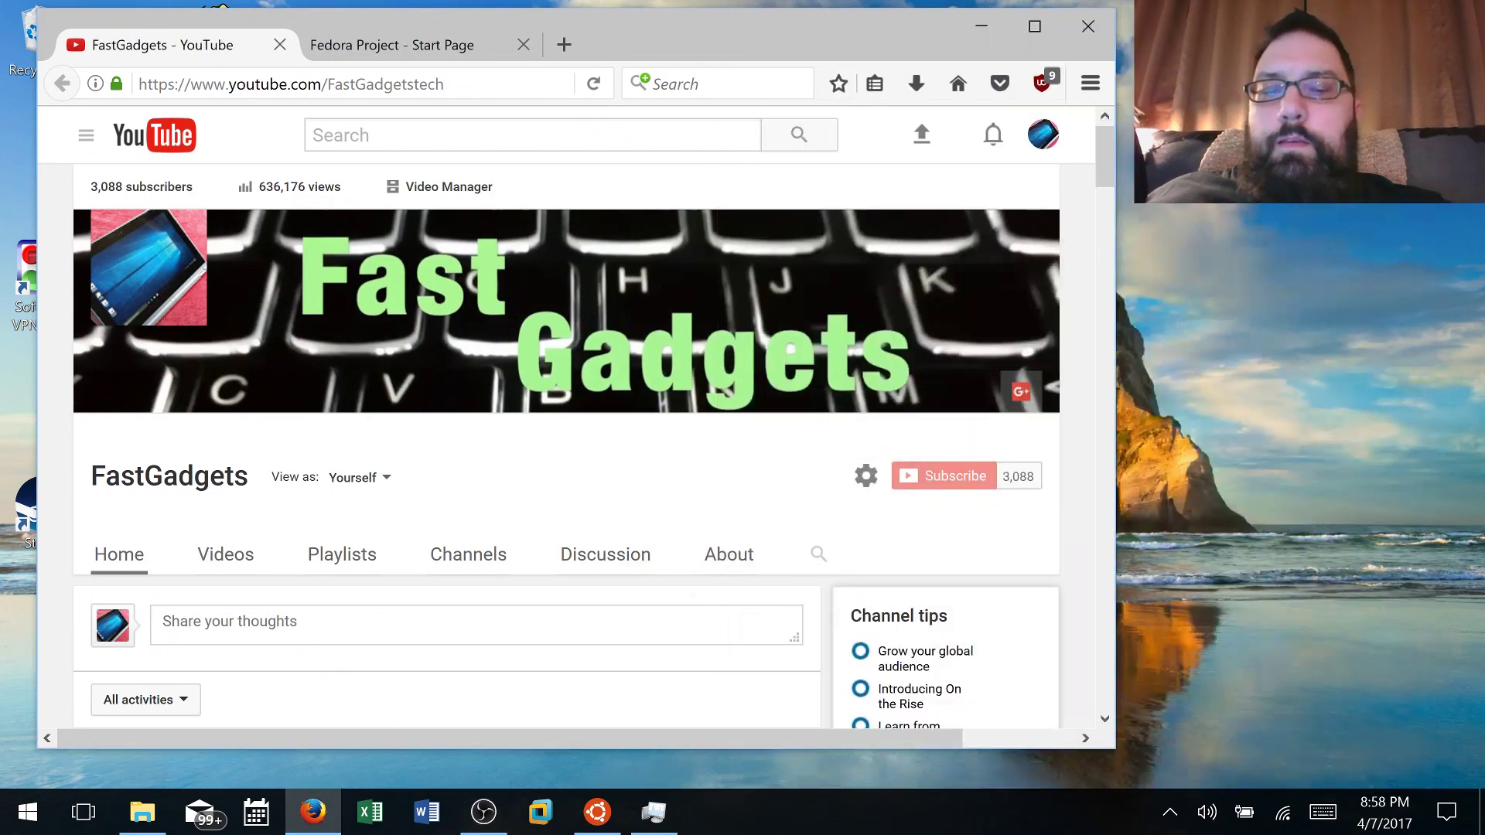
key(ctrl+shift+Escape)
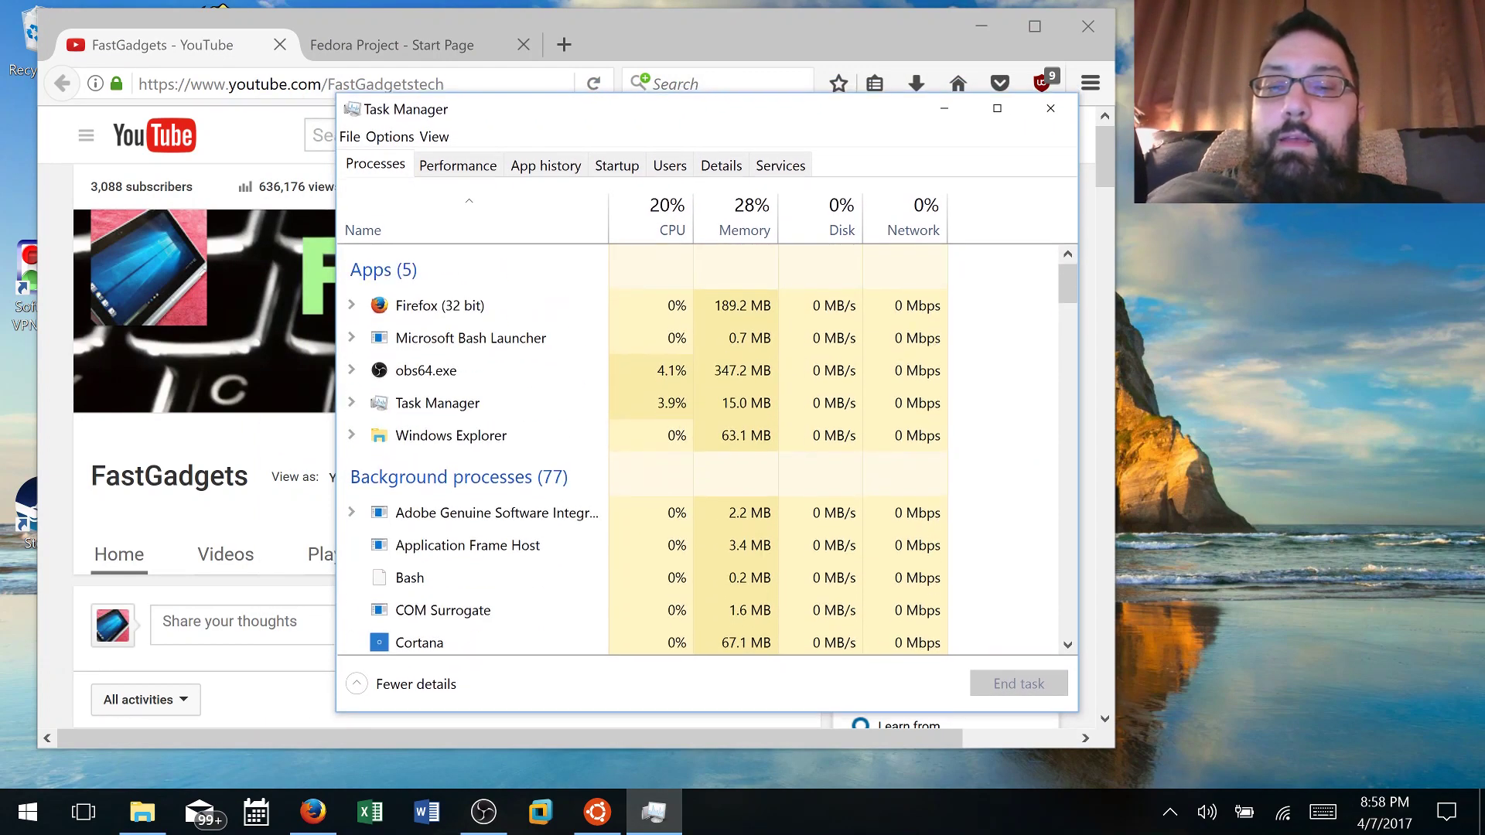
key(ctrl+Tab)
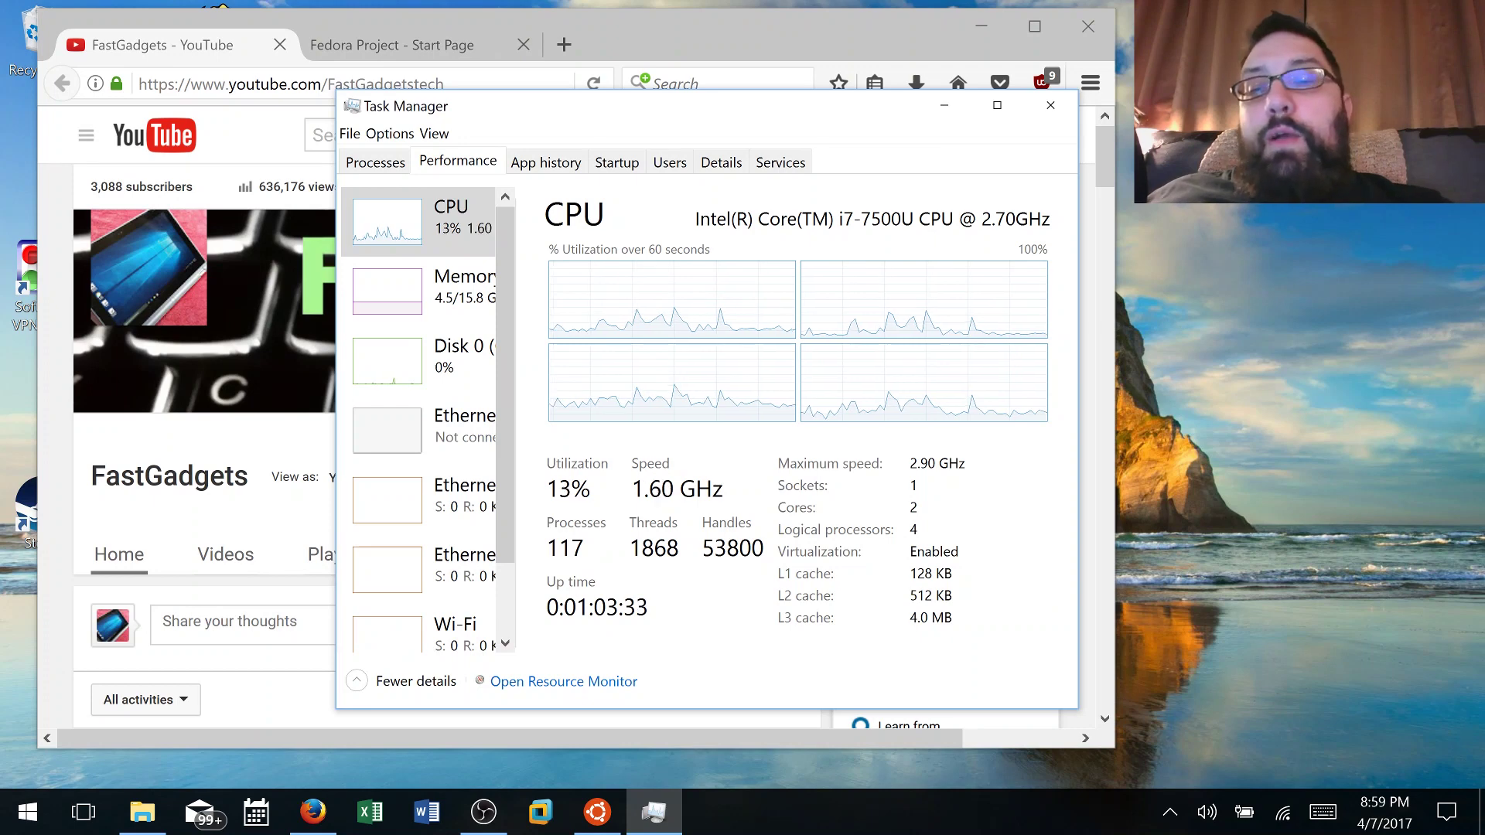
click(375, 161)
Scroll the process list from Apps down to Windows processes, then close Task Manager
scroll(696, 445, down, 1)
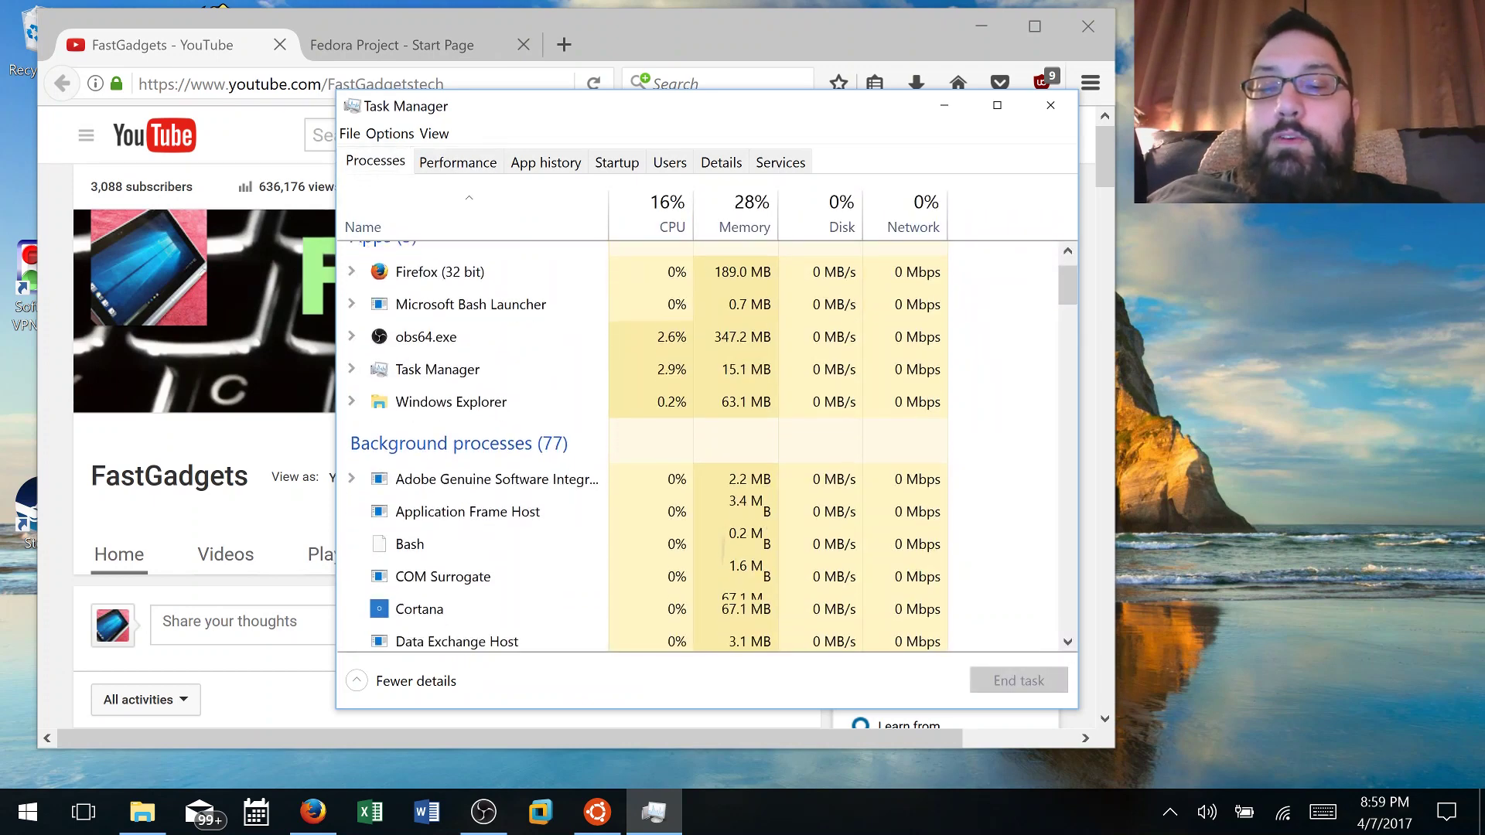
scroll(696, 445, down, 1)
scroll(696, 444, down, 1)
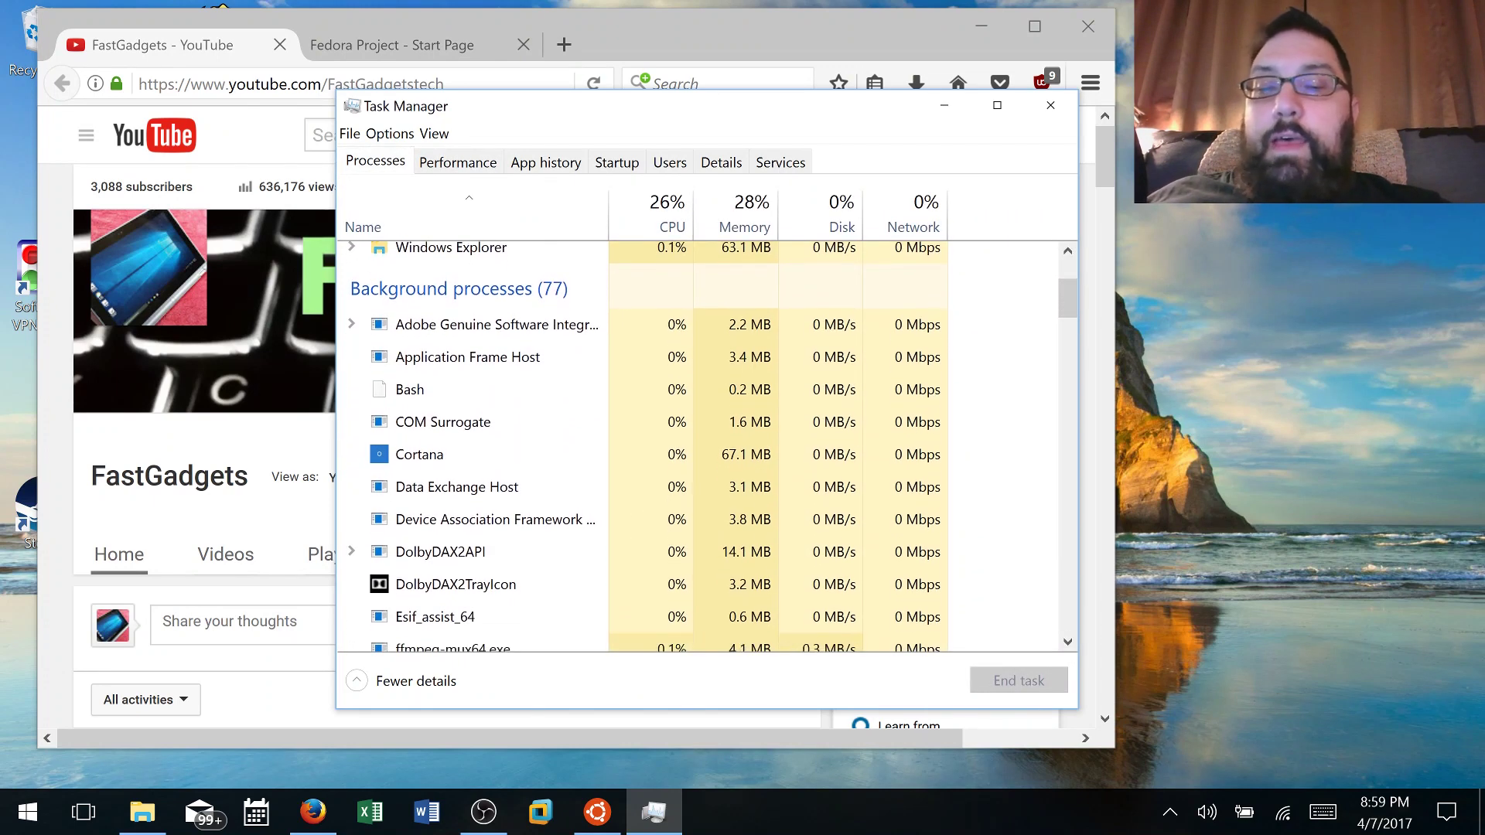
scroll(696, 444, down, 1)
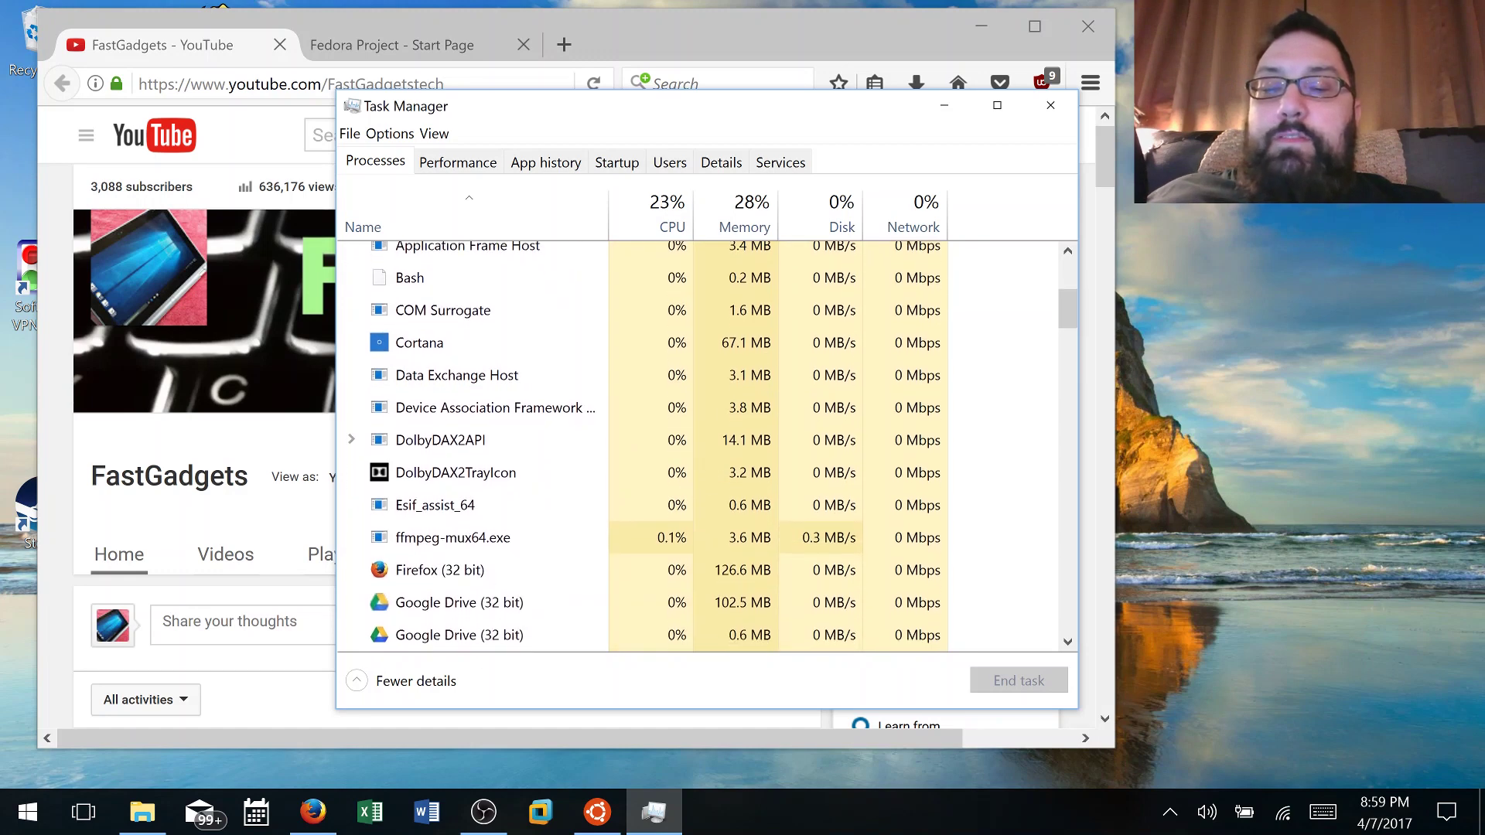
scroll(696, 444, down, 1)
scroll(696, 445, down, 1)
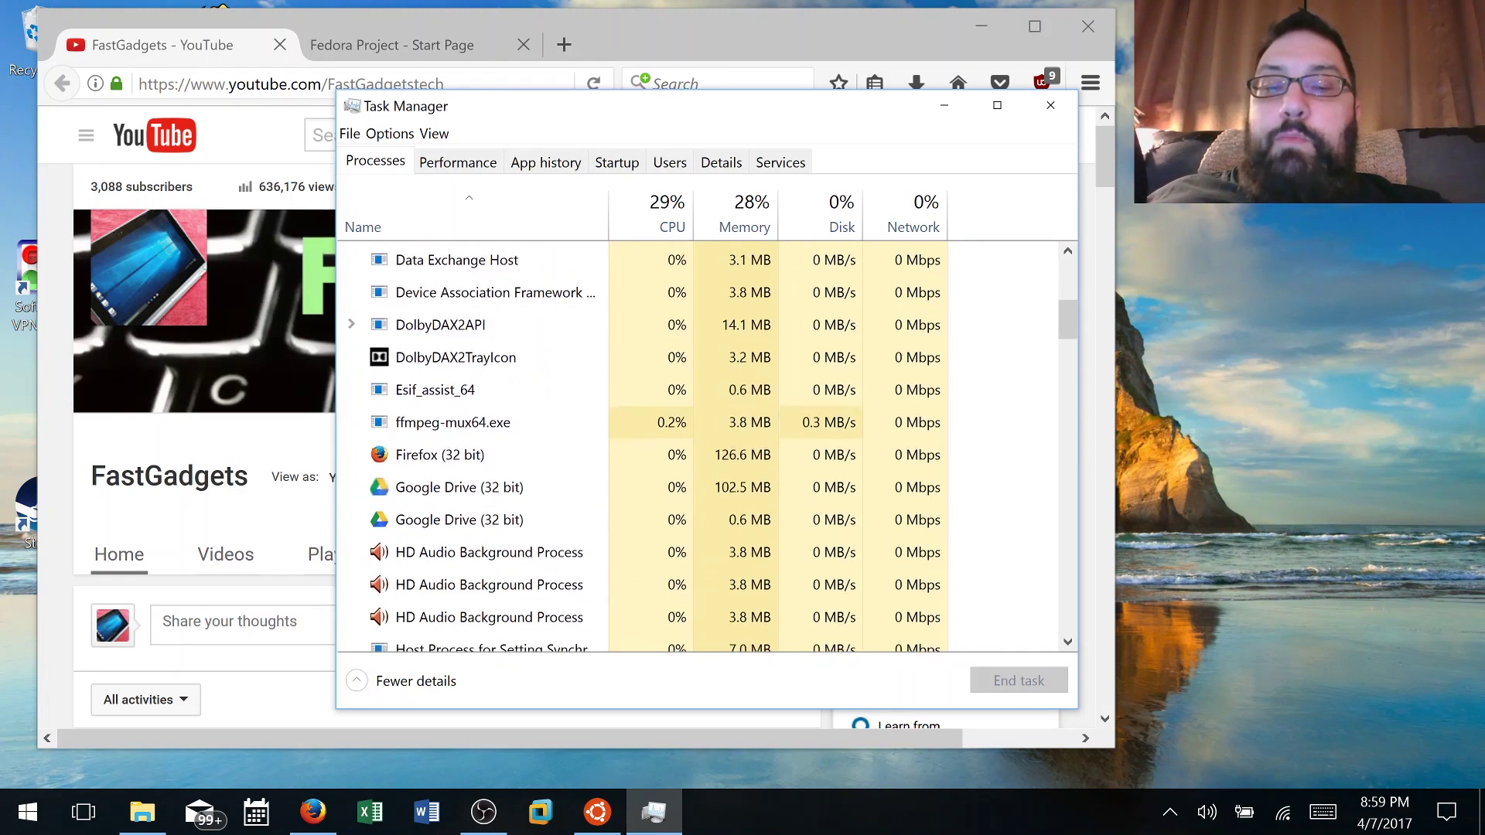
scroll(695, 445, down, 1)
scroll(696, 445, down, 1)
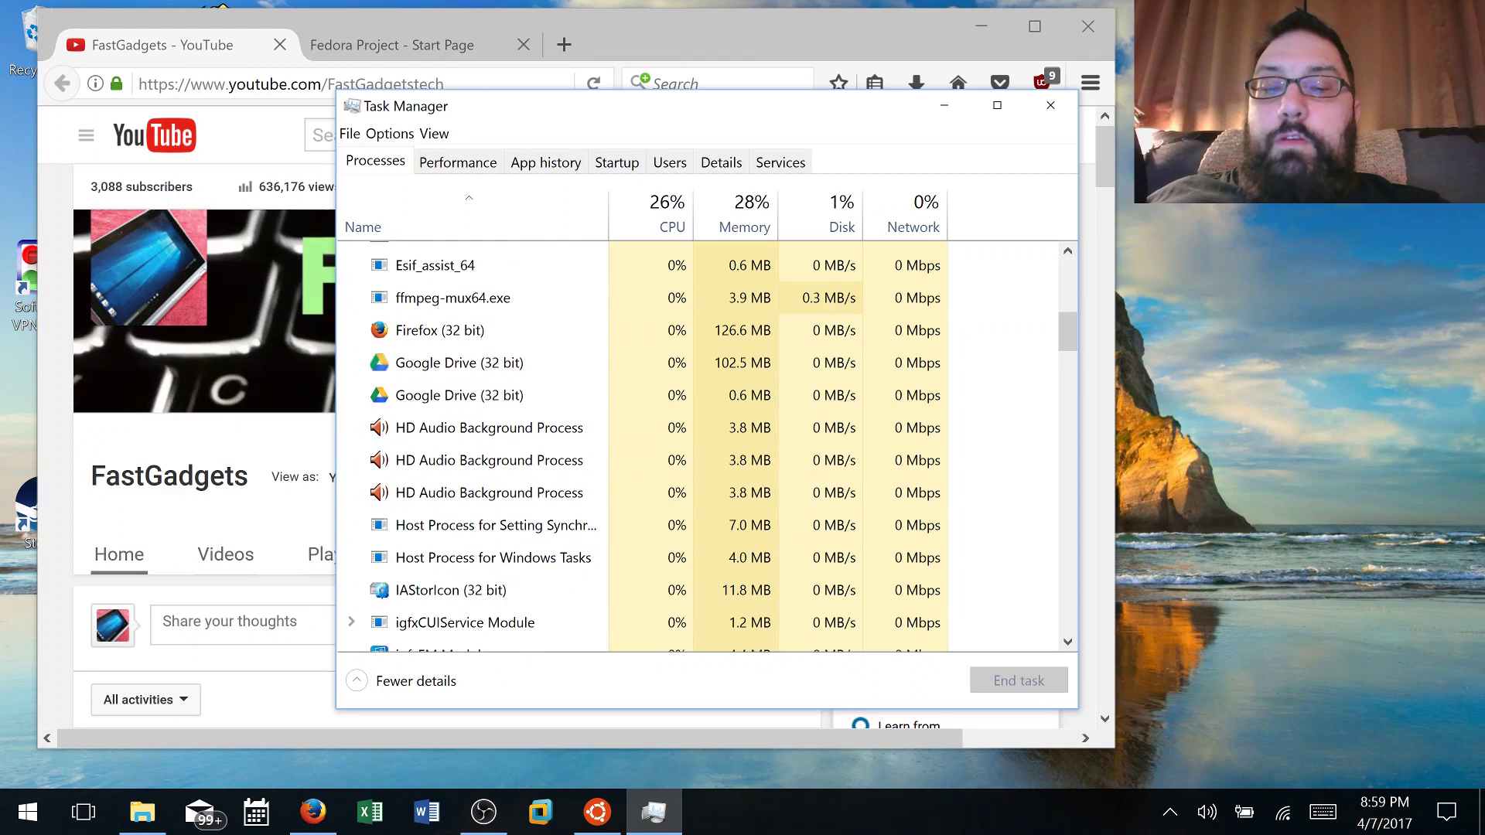
scroll(695, 445, down, 2)
scroll(696, 445, down, 1)
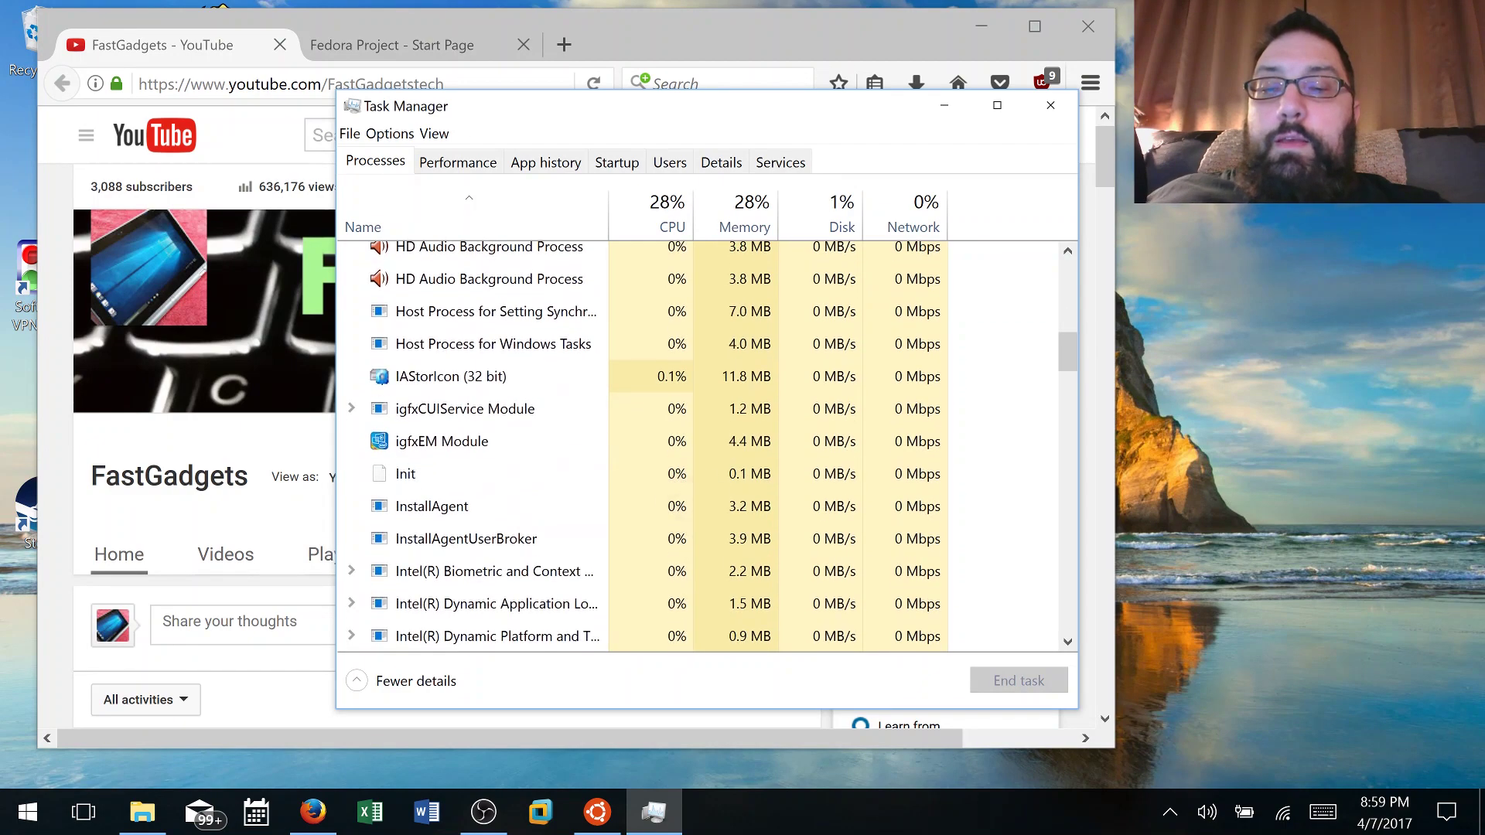
scroll(696, 445, down, 1)
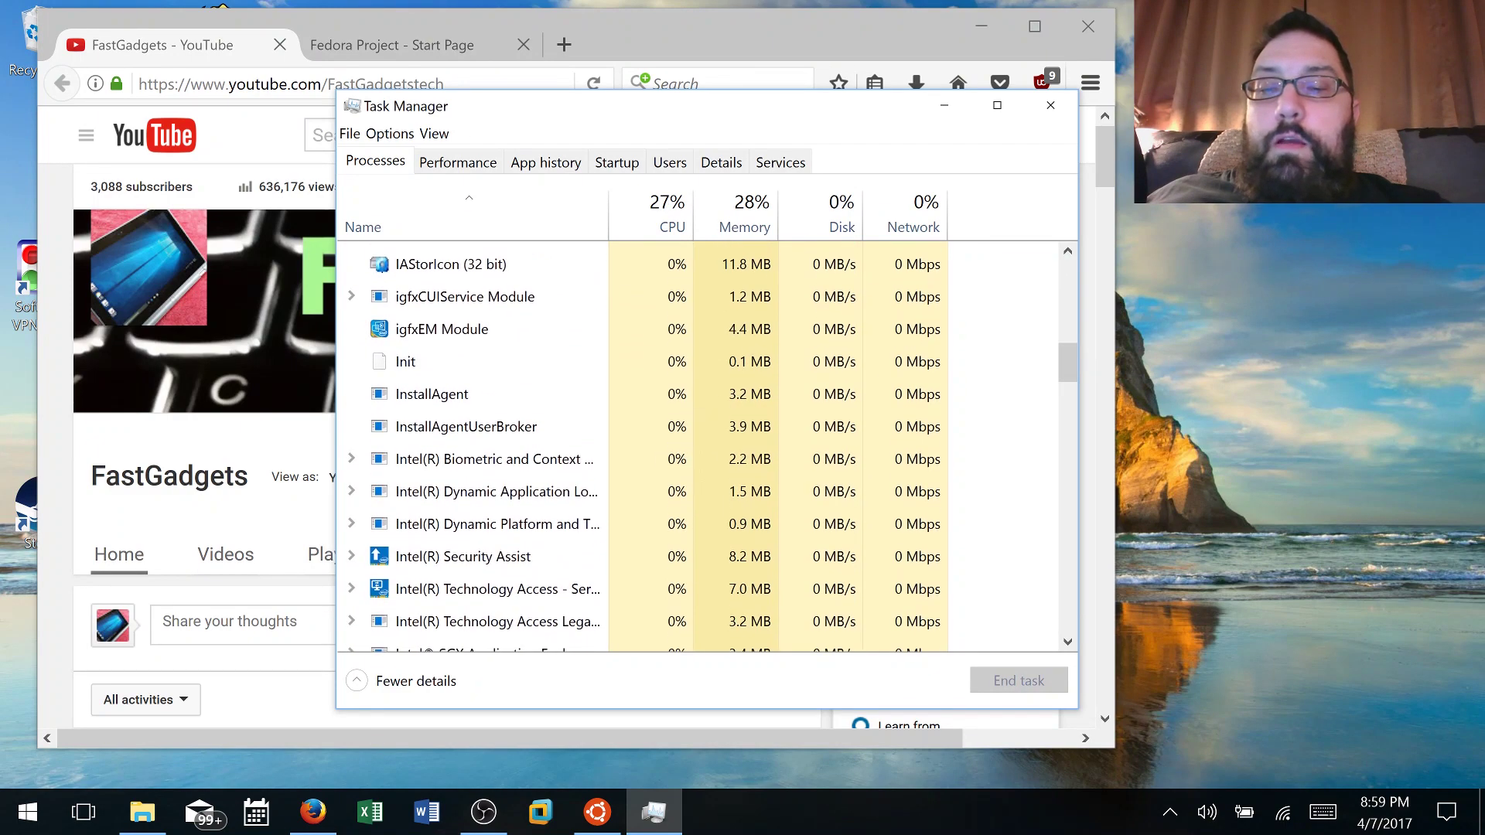
scroll(695, 445, down, 1)
scroll(696, 444, down, 1)
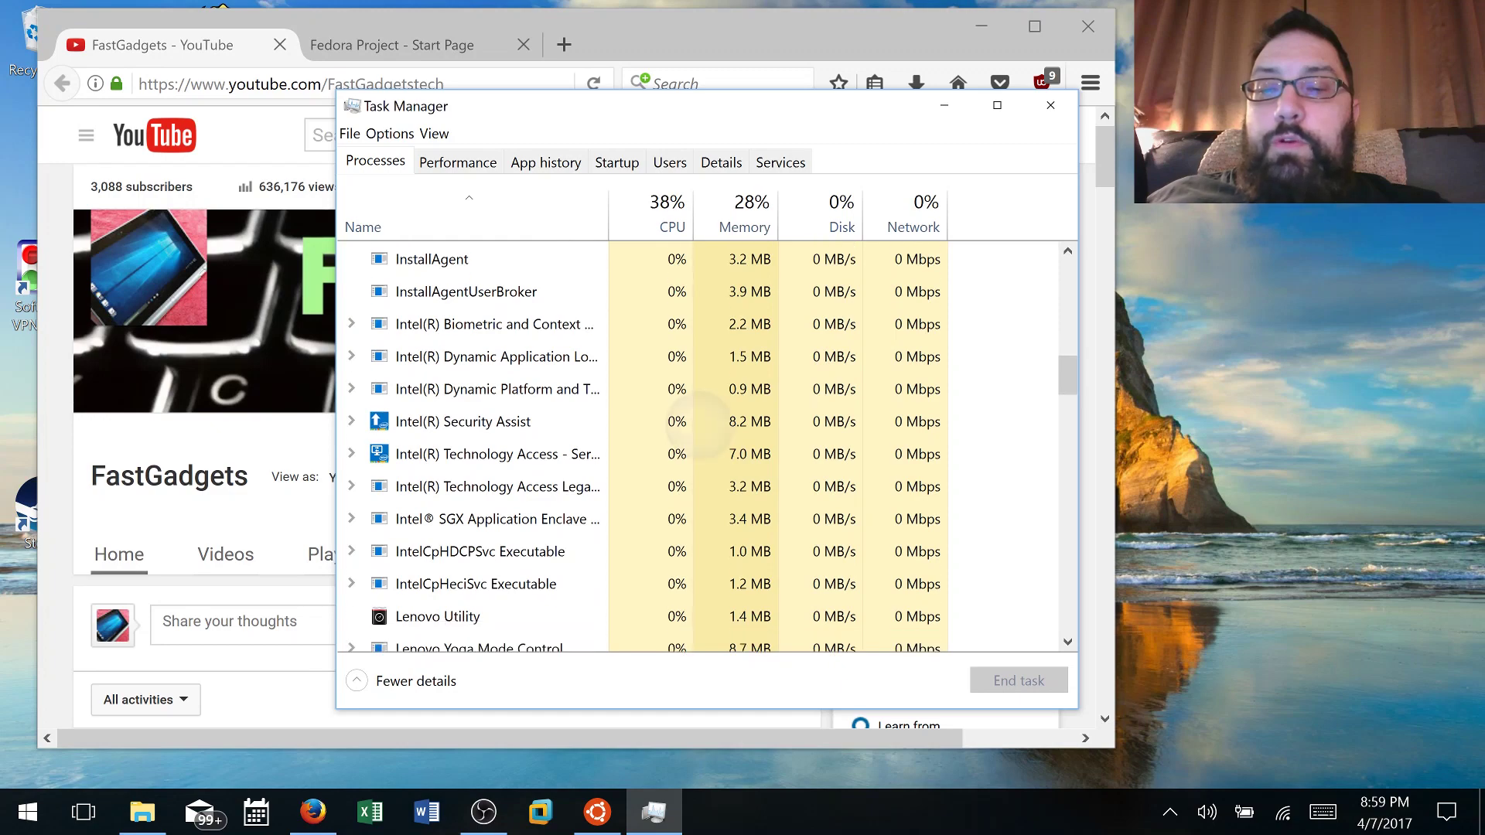
scroll(696, 448, down, 1)
scroll(688, 479, down, 1)
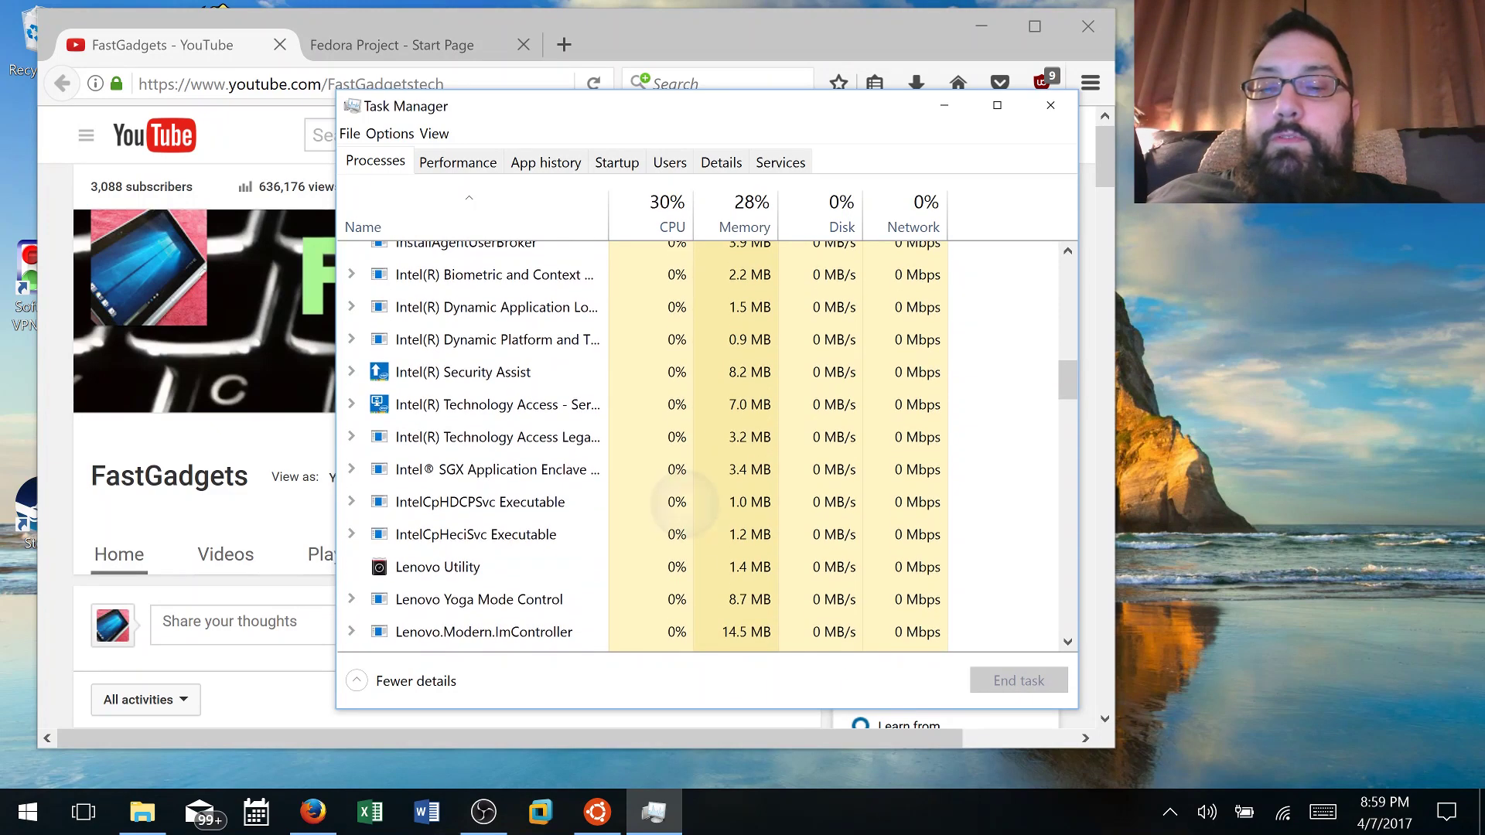
scroll(680, 464, down, 1)
scroll(681, 464, down, 1)
scroll(681, 464, down, 2)
scroll(680, 463, down, 2)
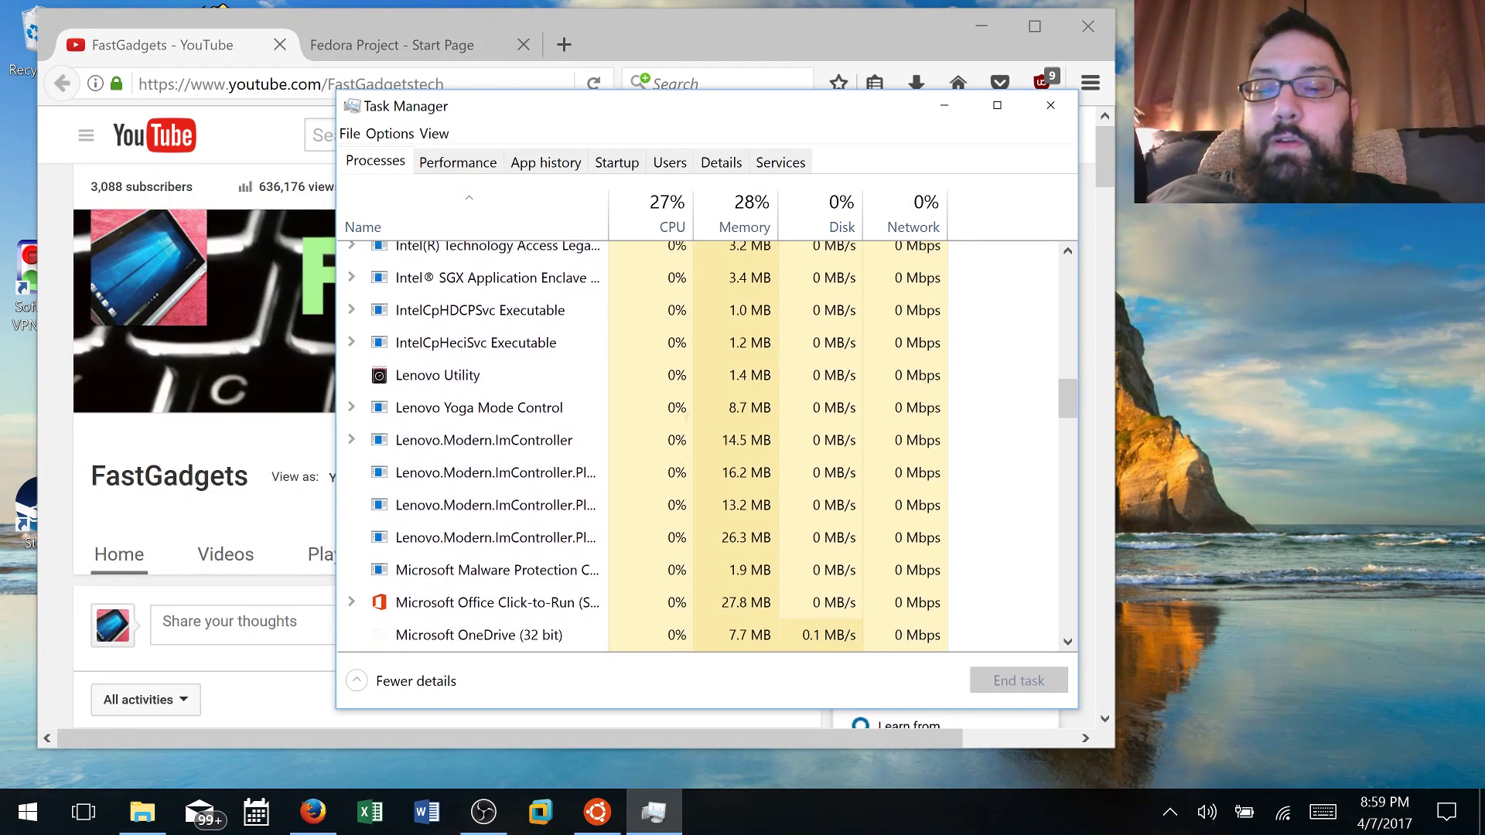
scroll(696, 445, down, 1)
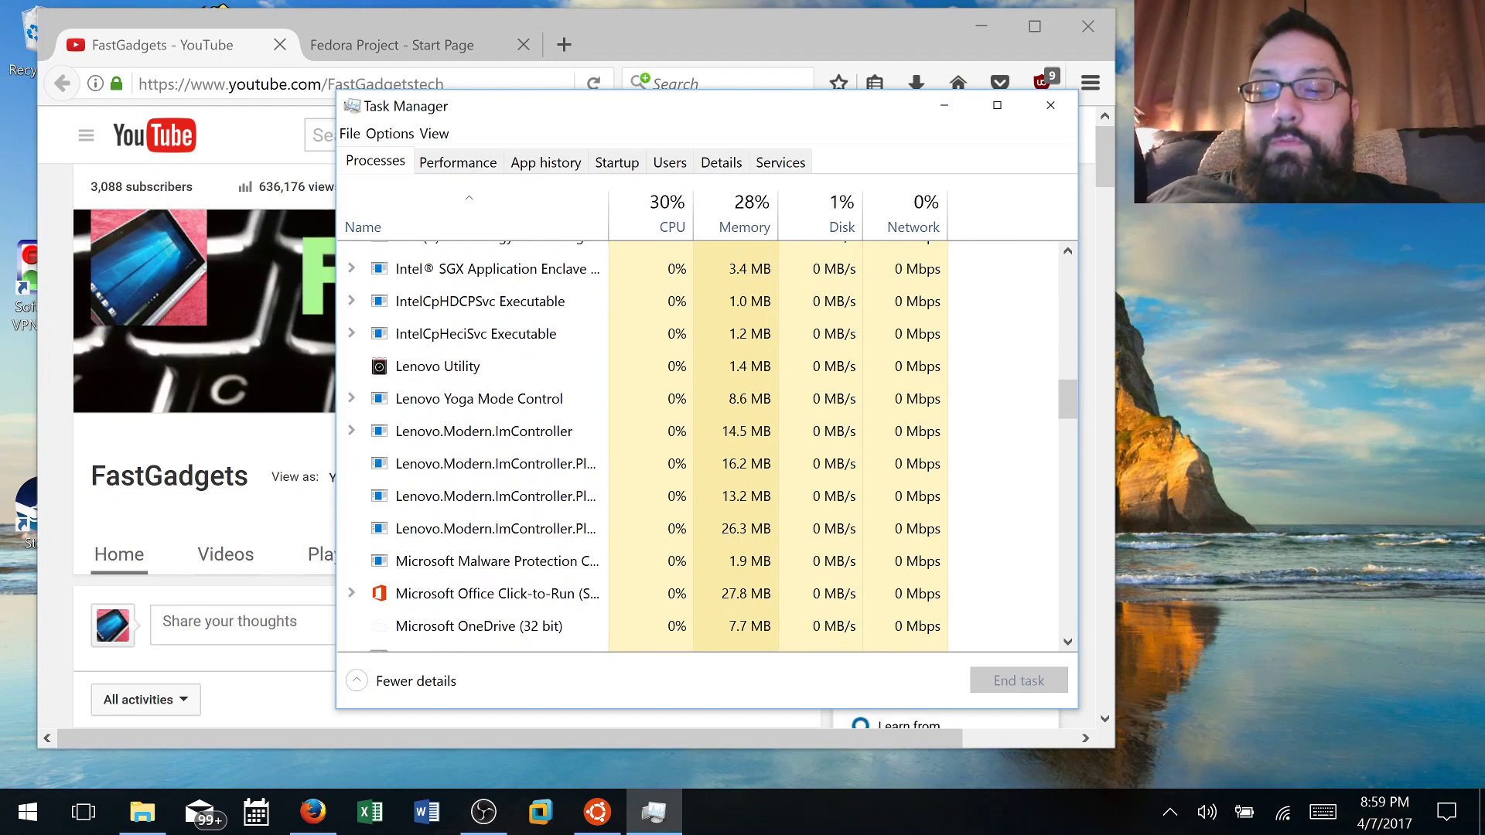
scroll(696, 444, down, 1)
scroll(696, 444, down, 1)
scroll(696, 444, down, 1)
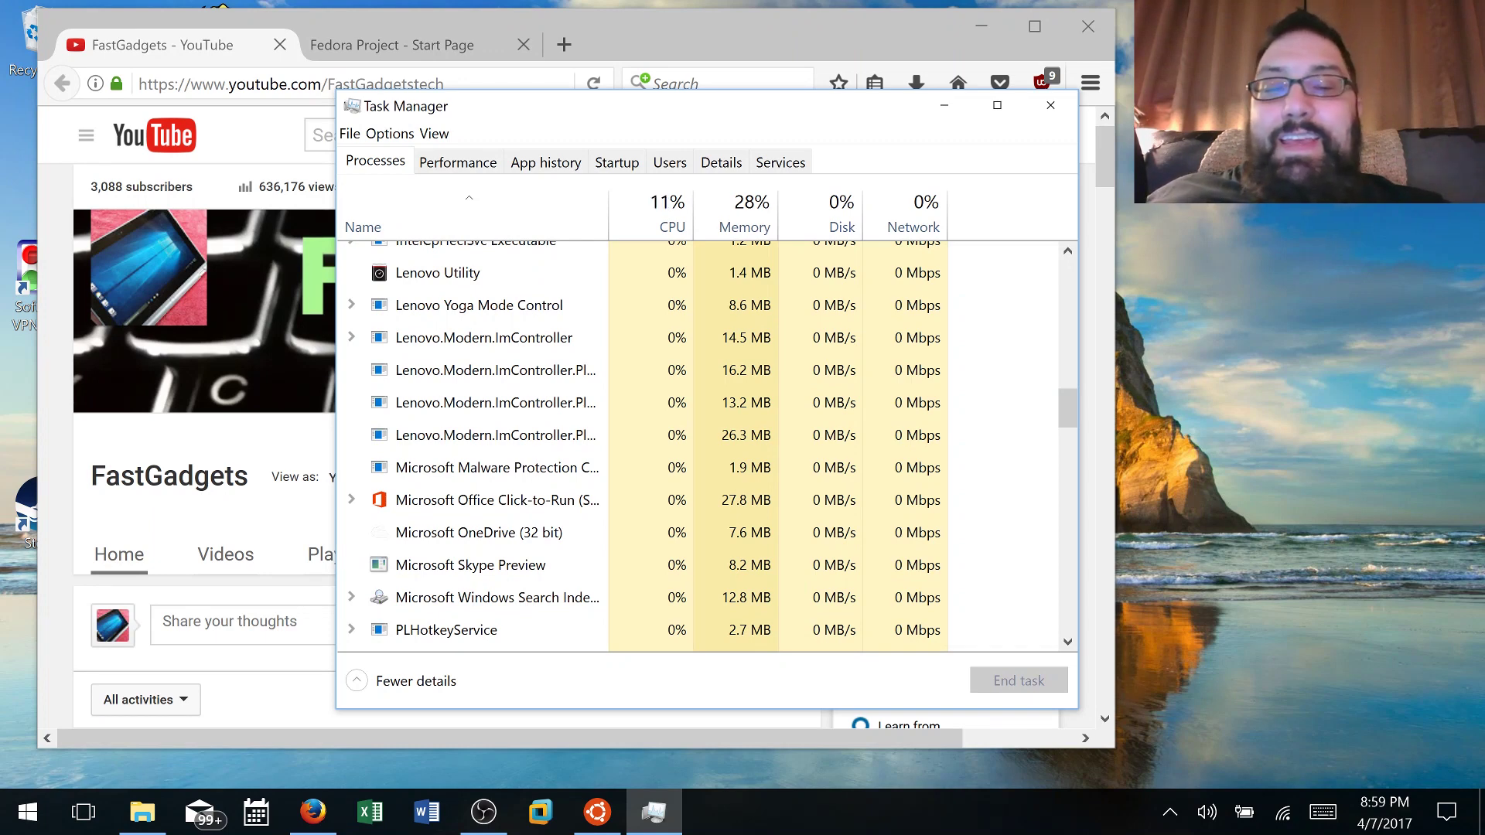
scroll(696, 445, down, 1)
scroll(696, 445, down, 1)
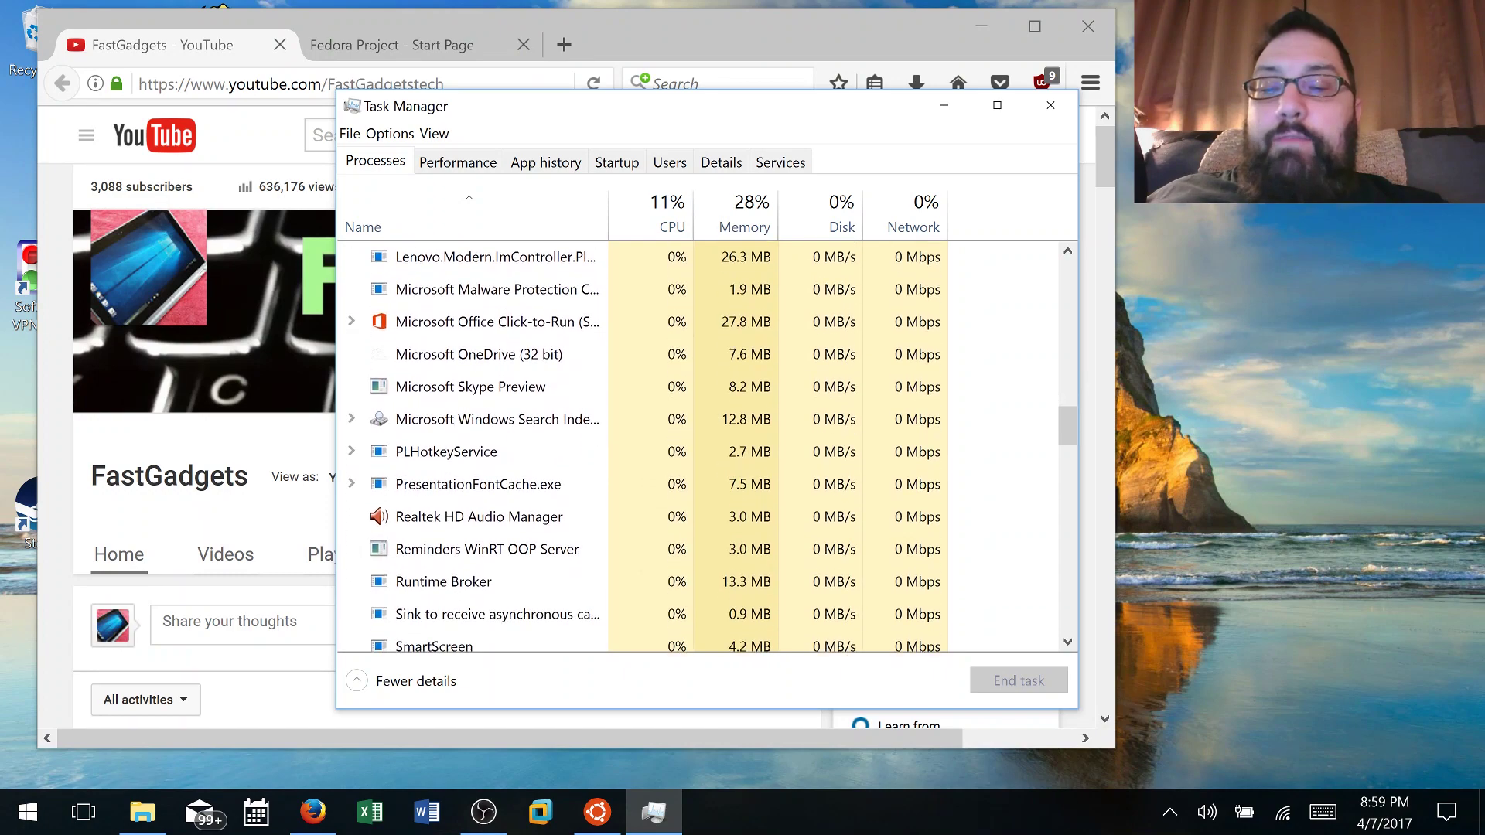
scroll(696, 446, down, 1)
scroll(696, 445, down, 1)
scroll(696, 446, down, 1)
scroll(696, 446, down, 1)
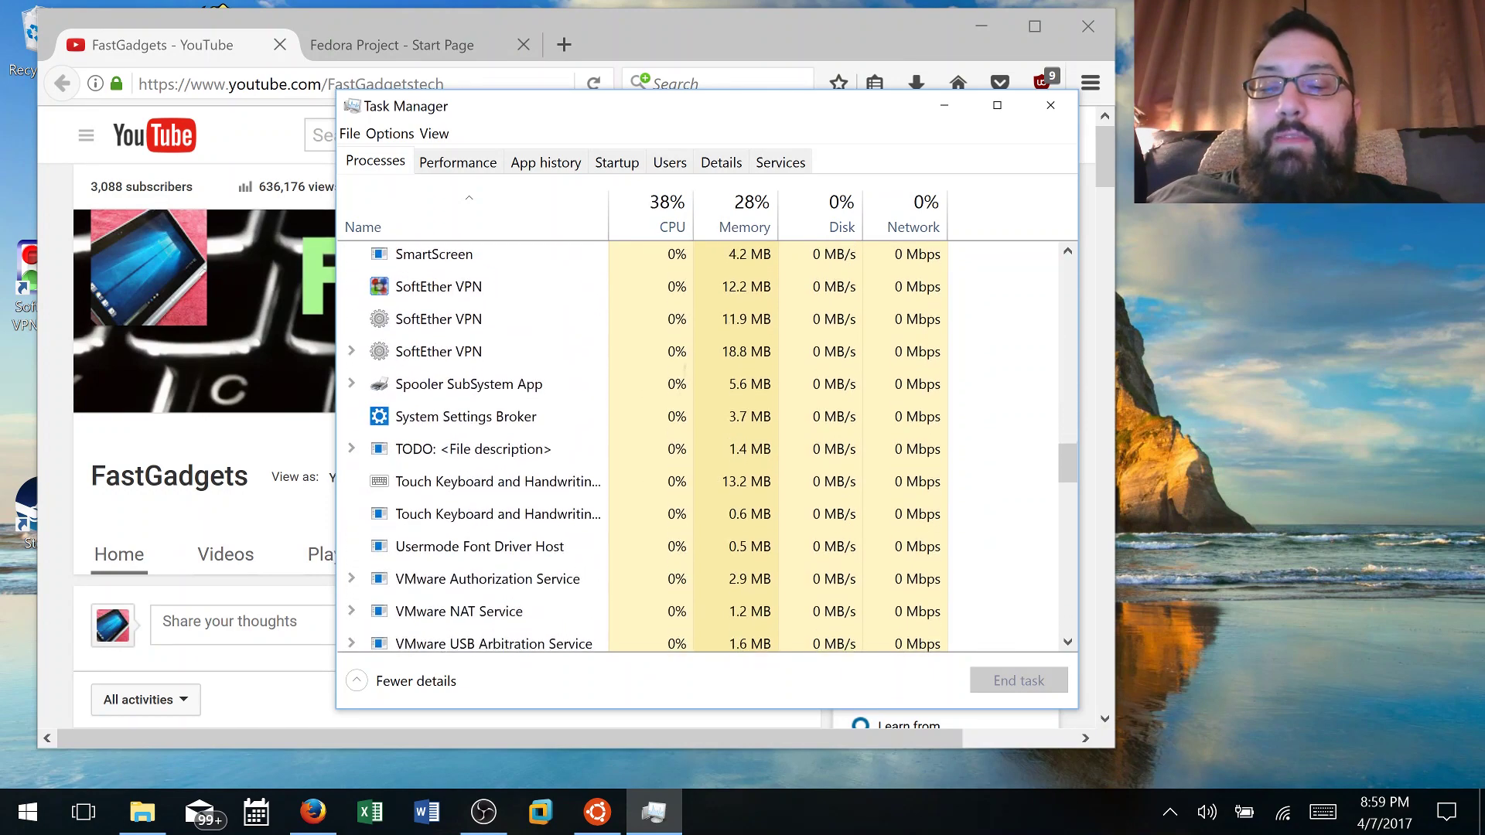
scroll(696, 445, down, 1)
scroll(696, 445, up, 5)
scroll(696, 445, up, 1)
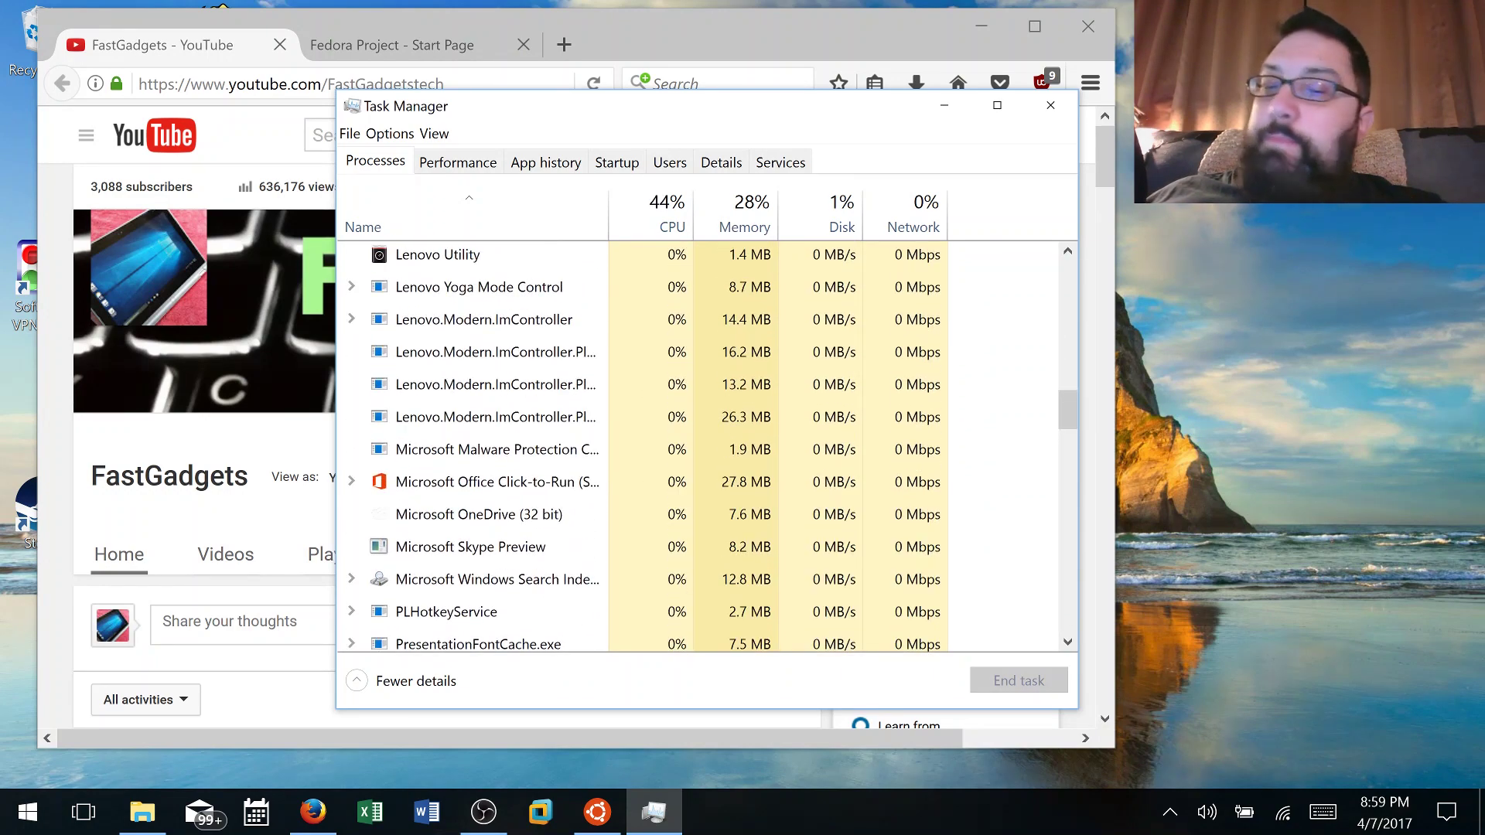
scroll(696, 445, down, 2)
scroll(696, 446, down, 6)
scroll(696, 445, down, 4)
scroll(696, 446, down, 1)
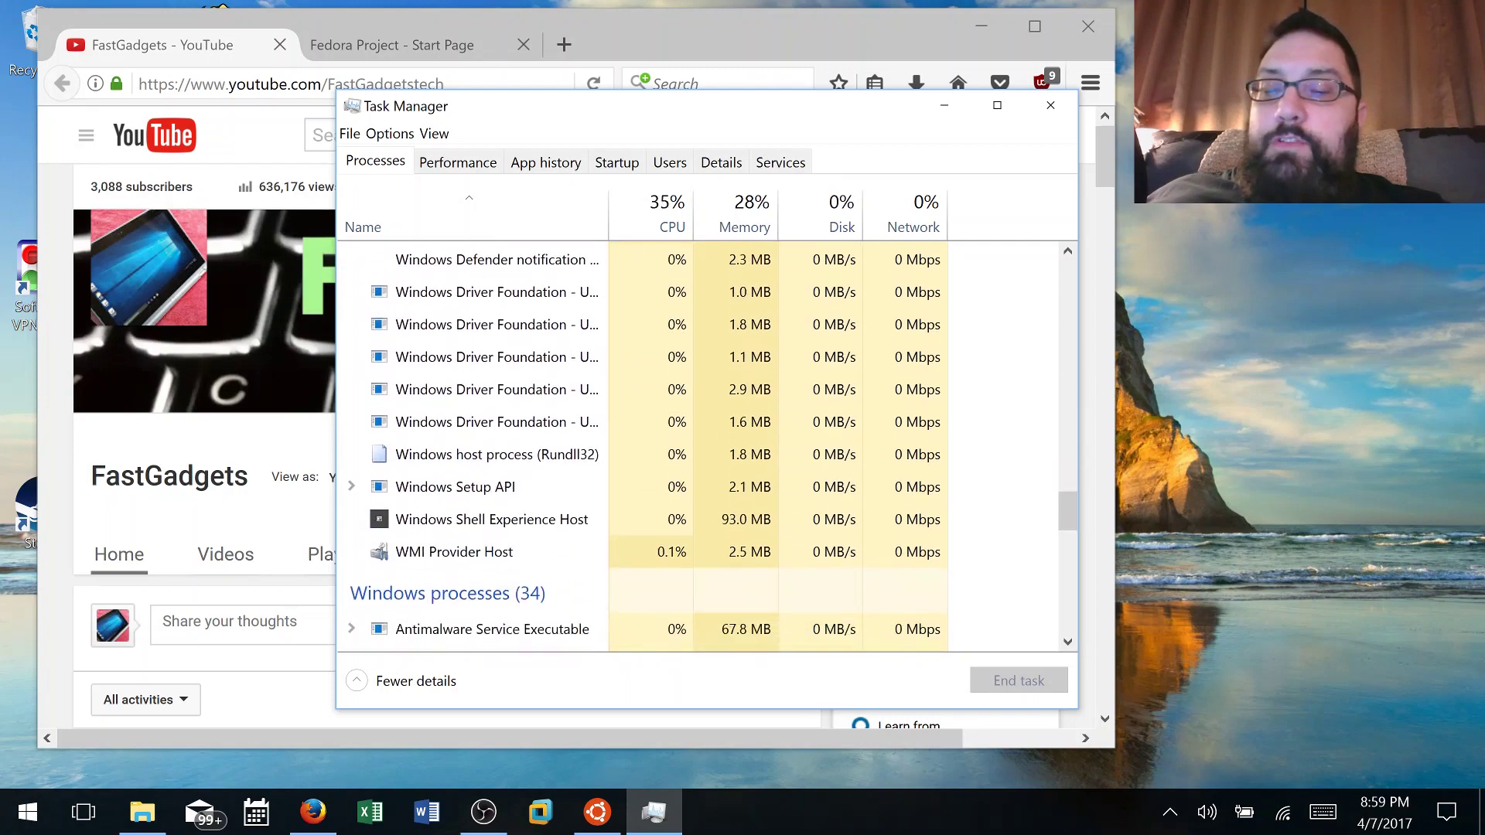
scroll(696, 445, down, 2)
scroll(695, 446, down, 1)
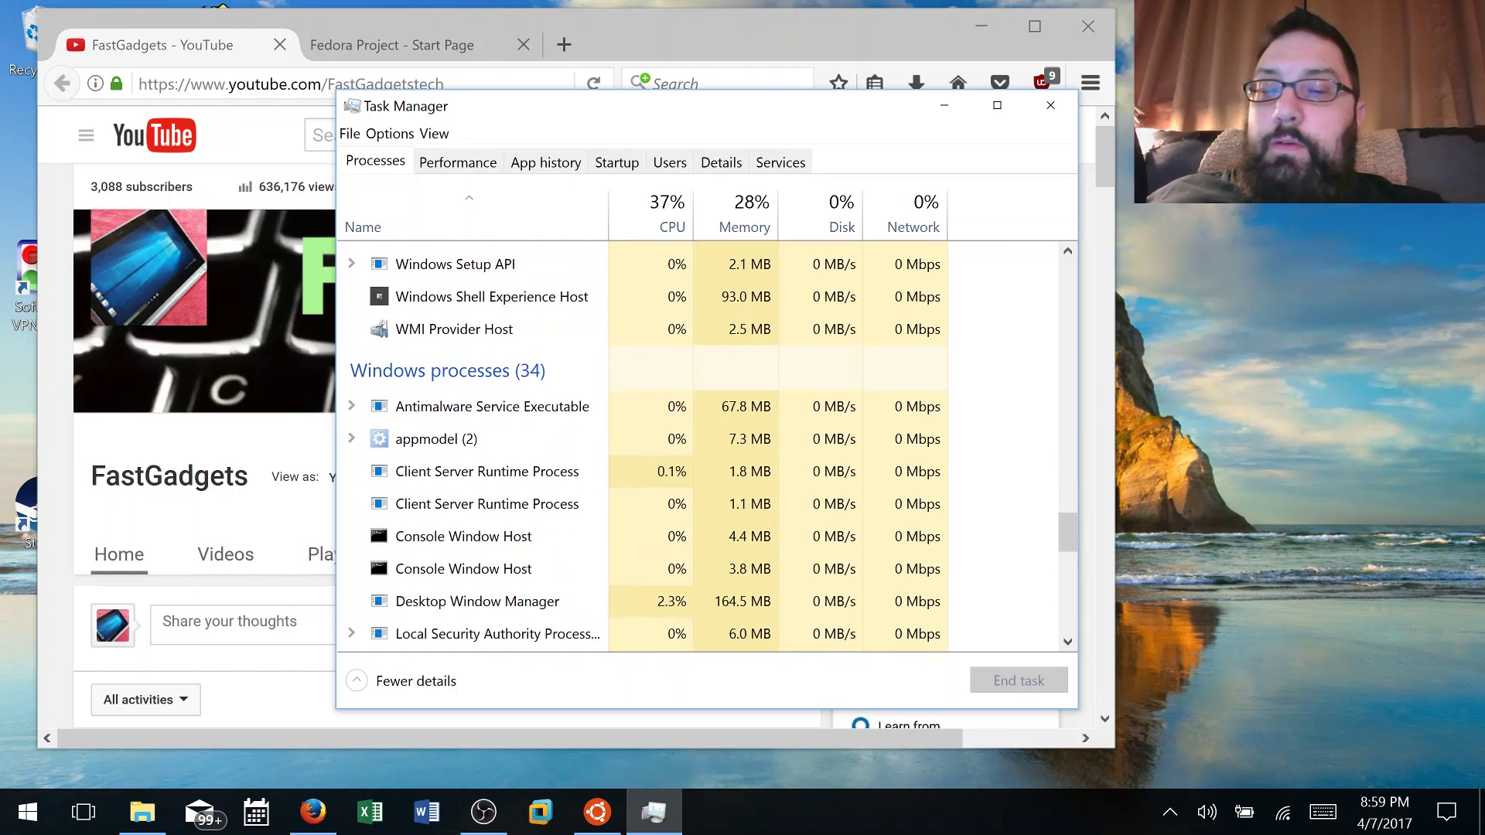
scroll(695, 445, up, 5)
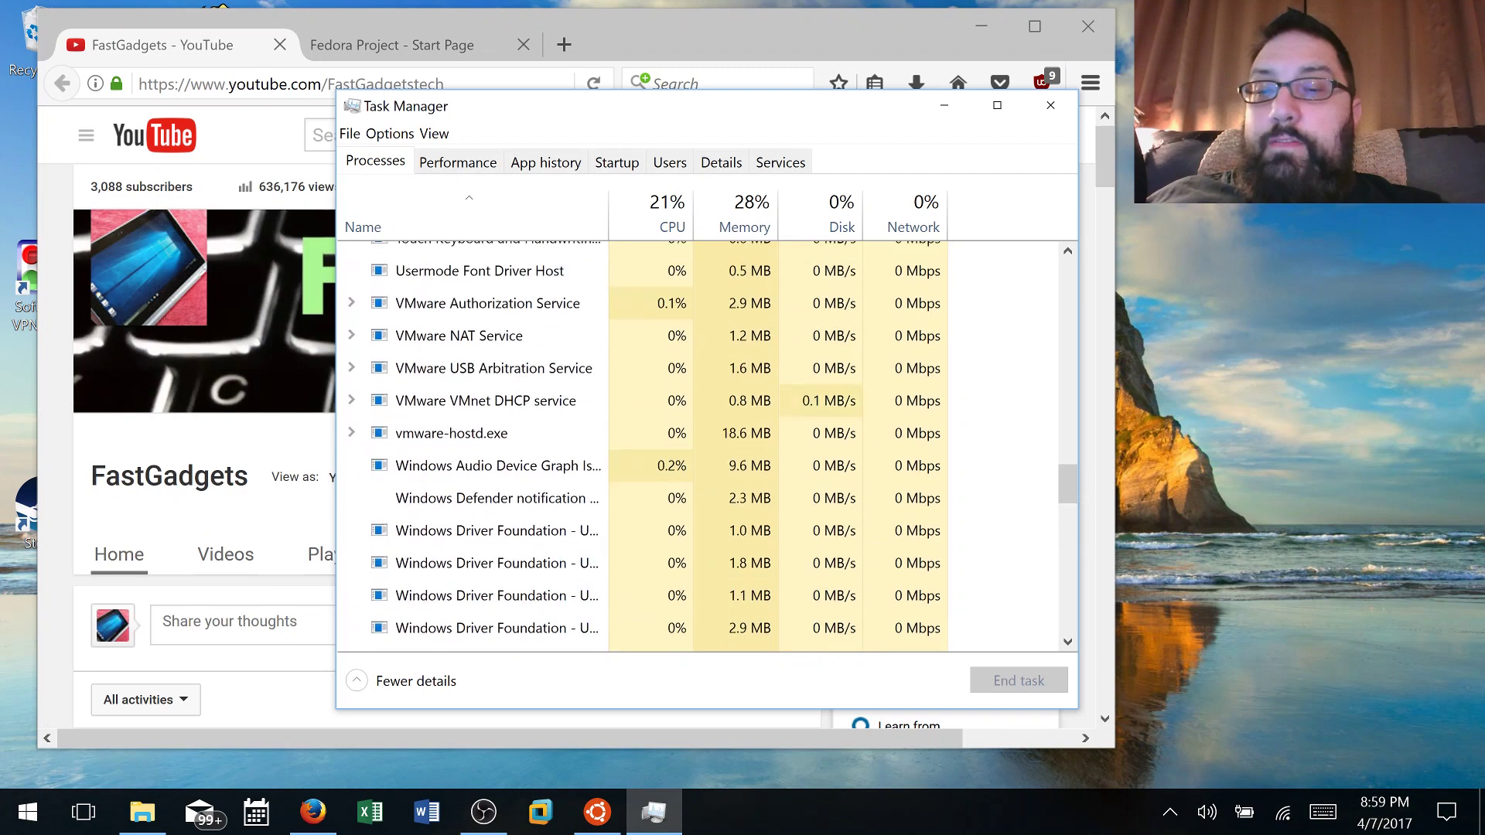
scroll(696, 445, up, 2)
scroll(696, 445, up, 2)
scroll(696, 445, up, 10)
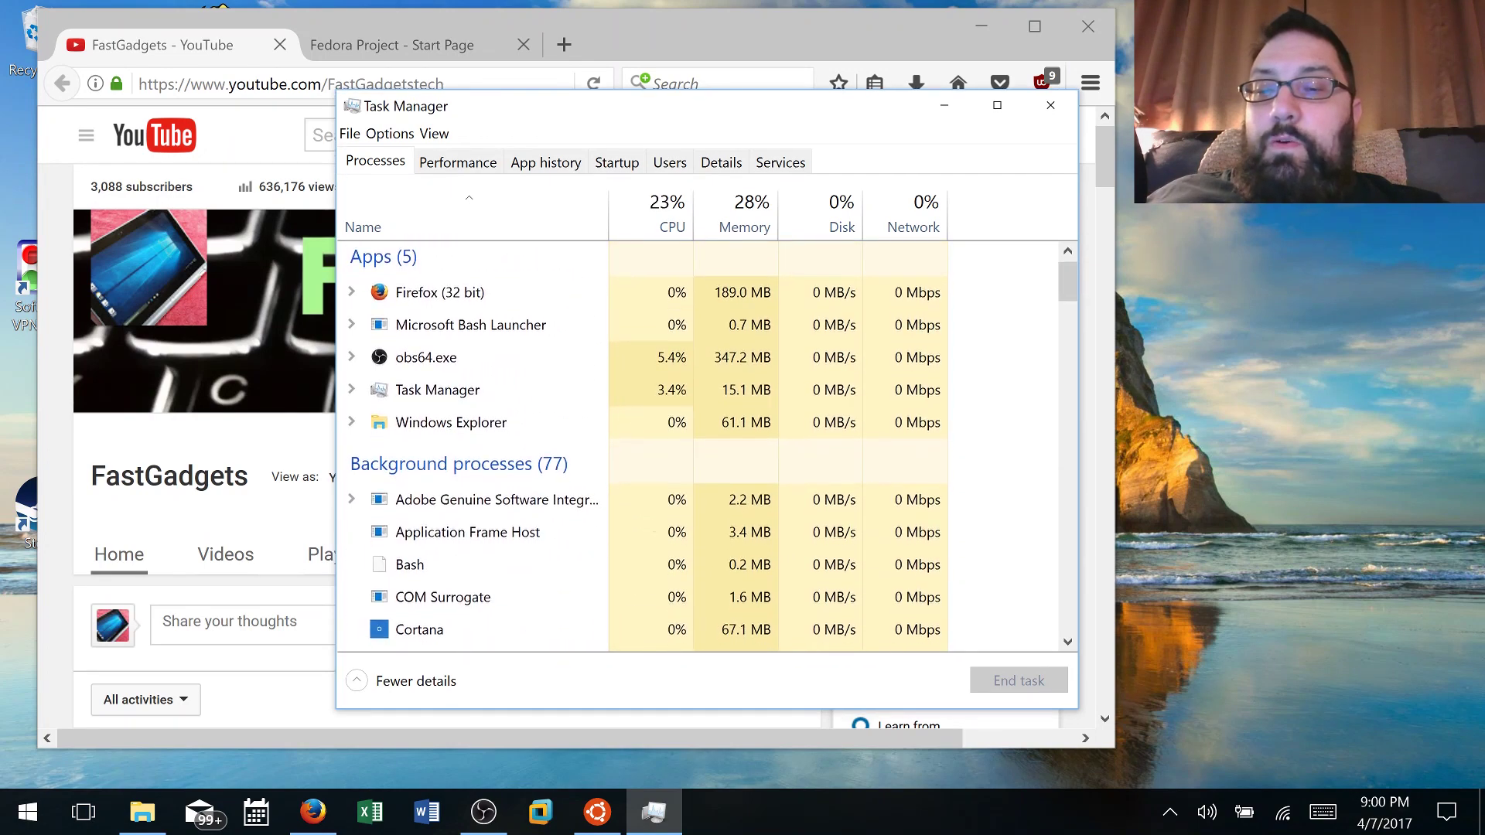
scroll(696, 445, down, 1)
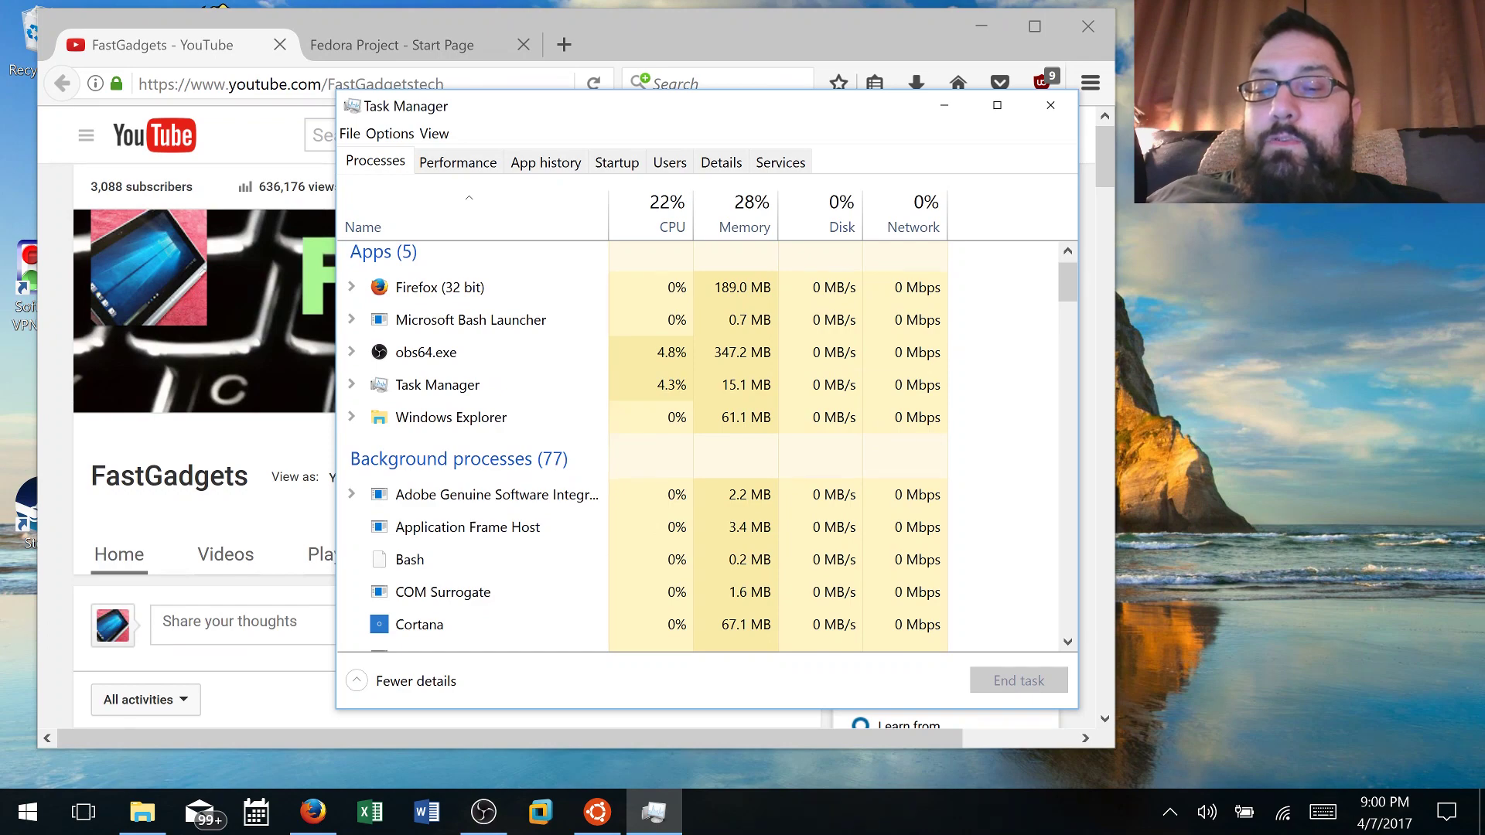
scroll(696, 446, down, 5)
scroll(695, 445, down, 5)
scroll(696, 445, down, 4)
scroll(696, 445, down, 3)
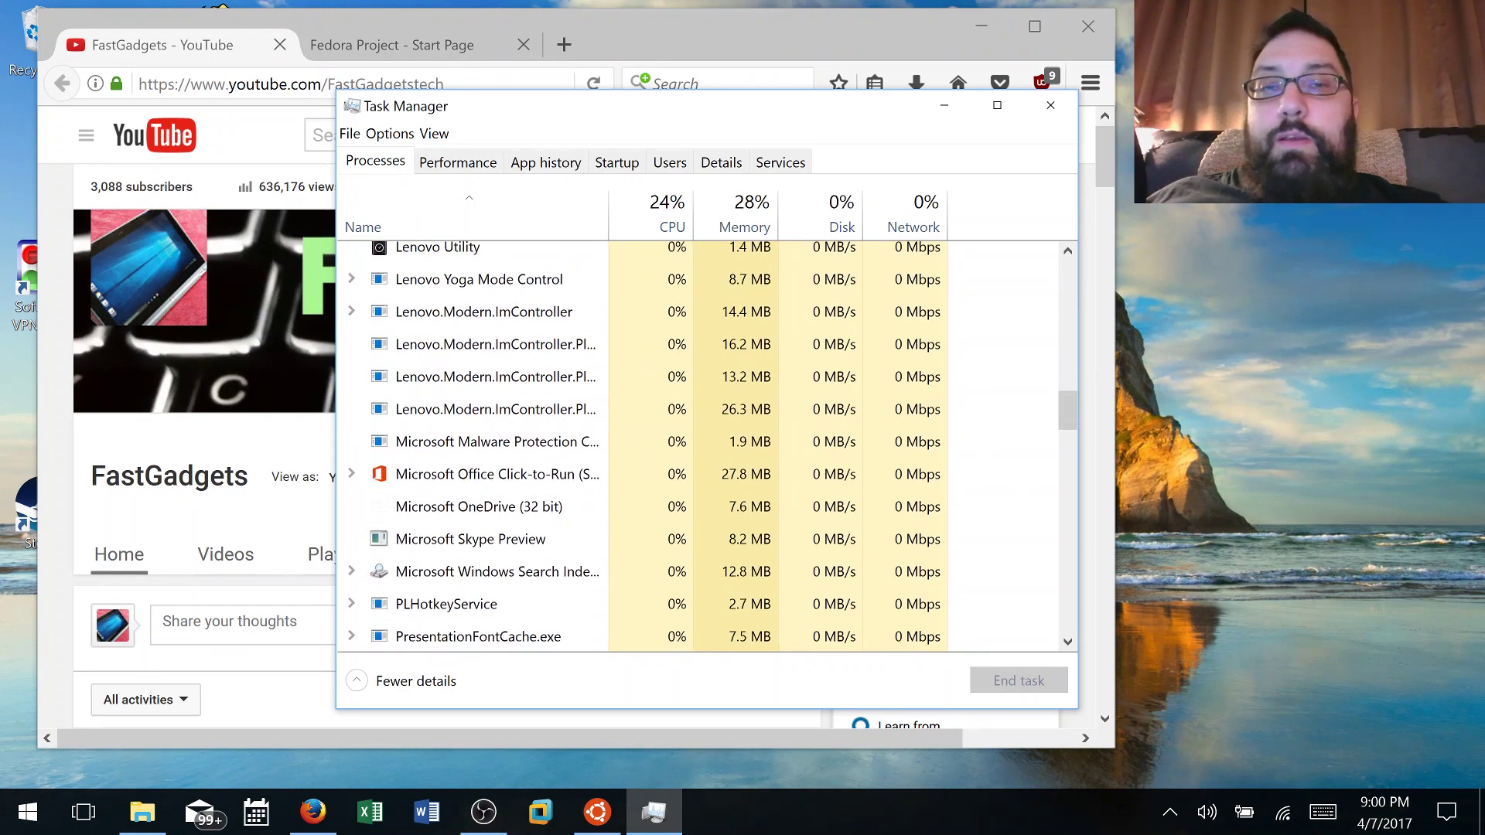
scroll(696, 445, down, 5)
scroll(696, 446, down, 5)
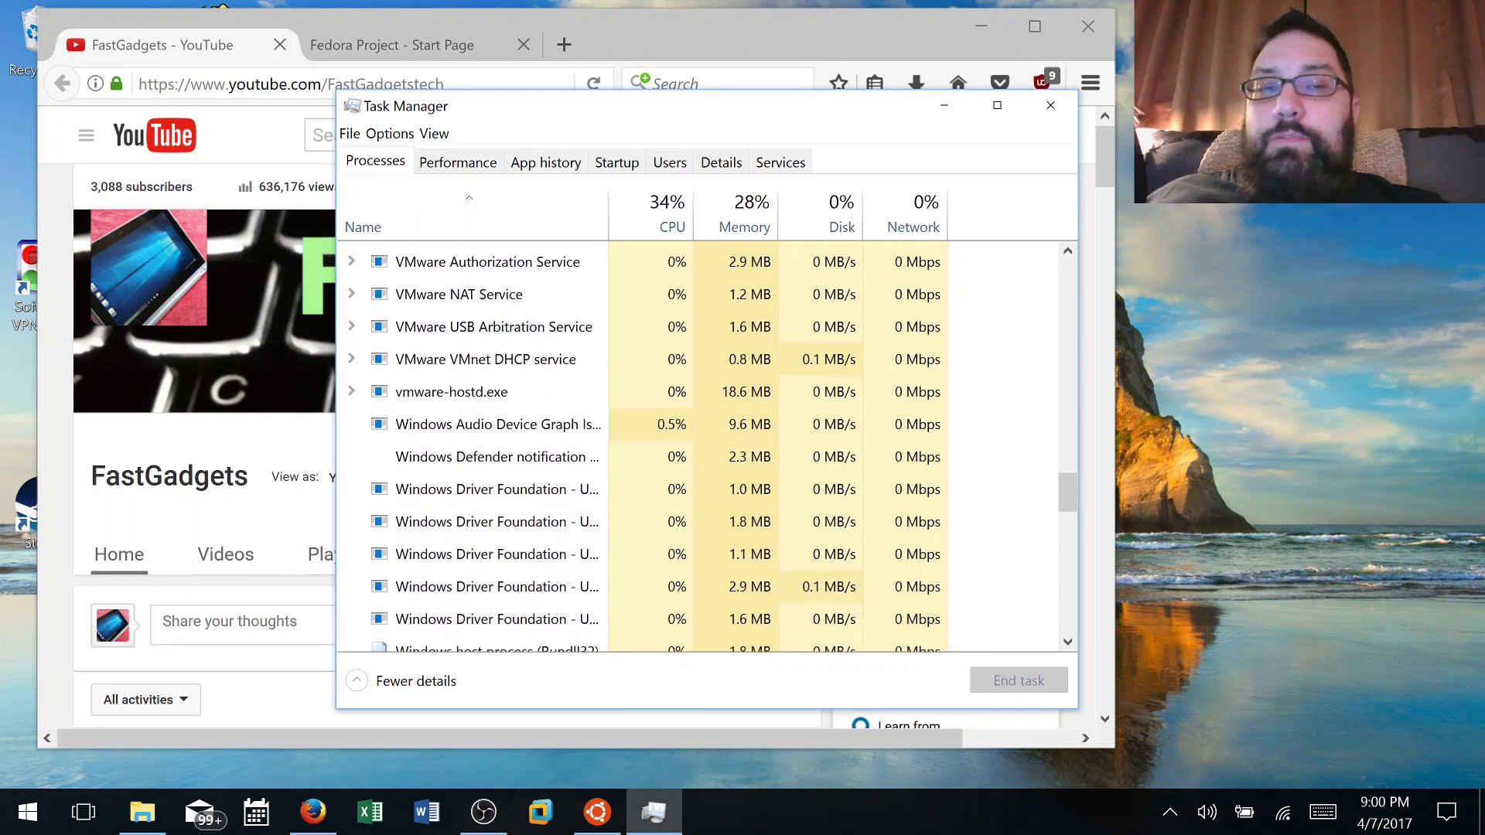
key(alt+F4)
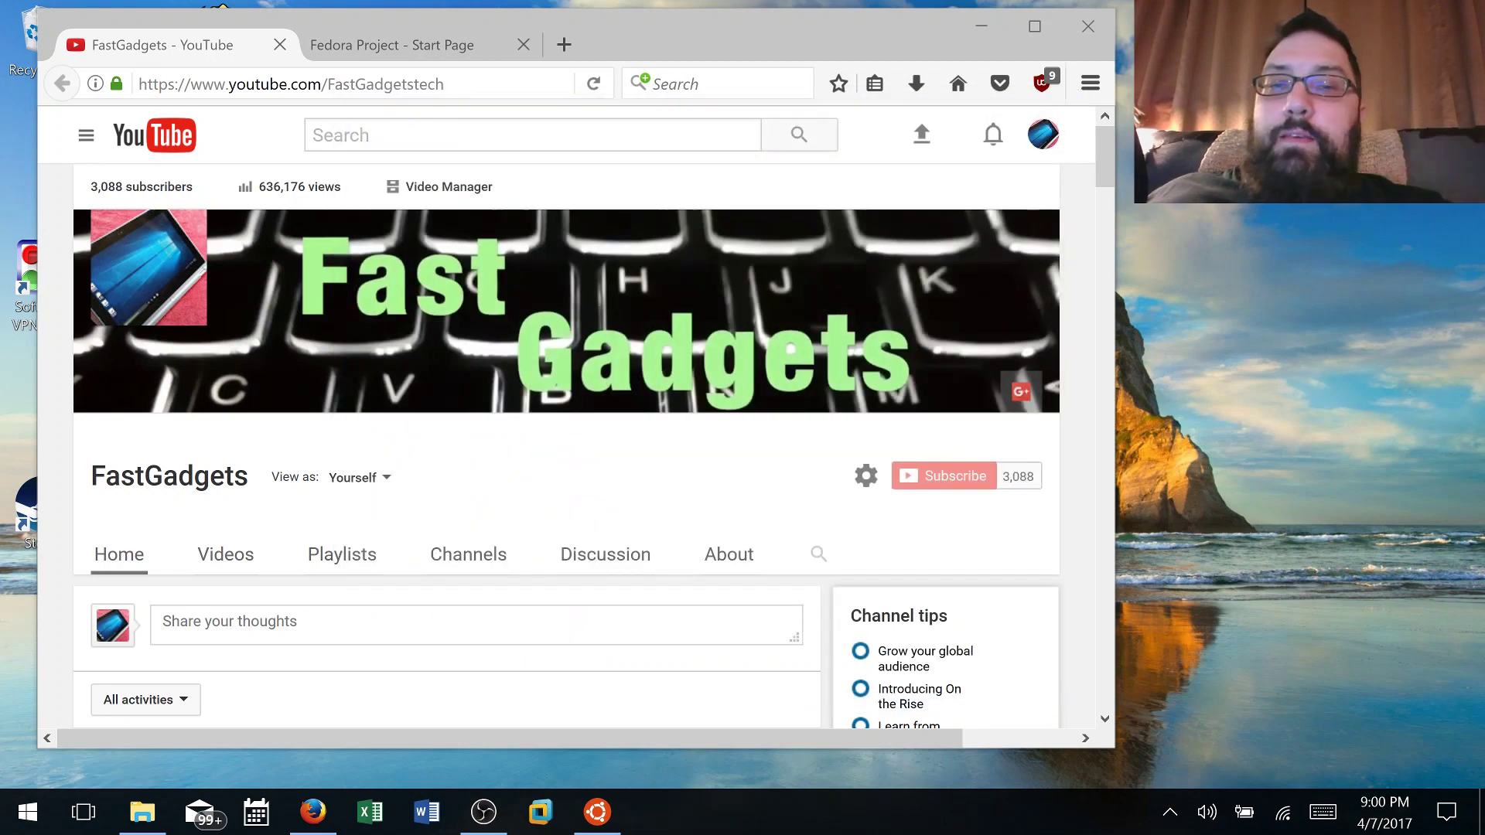
mouse_move(851, 23)
mouse_down()
mouse_move(1058, 33)
mouse_move(982, 48)
mouse_move(860, 32)
mouse_up()
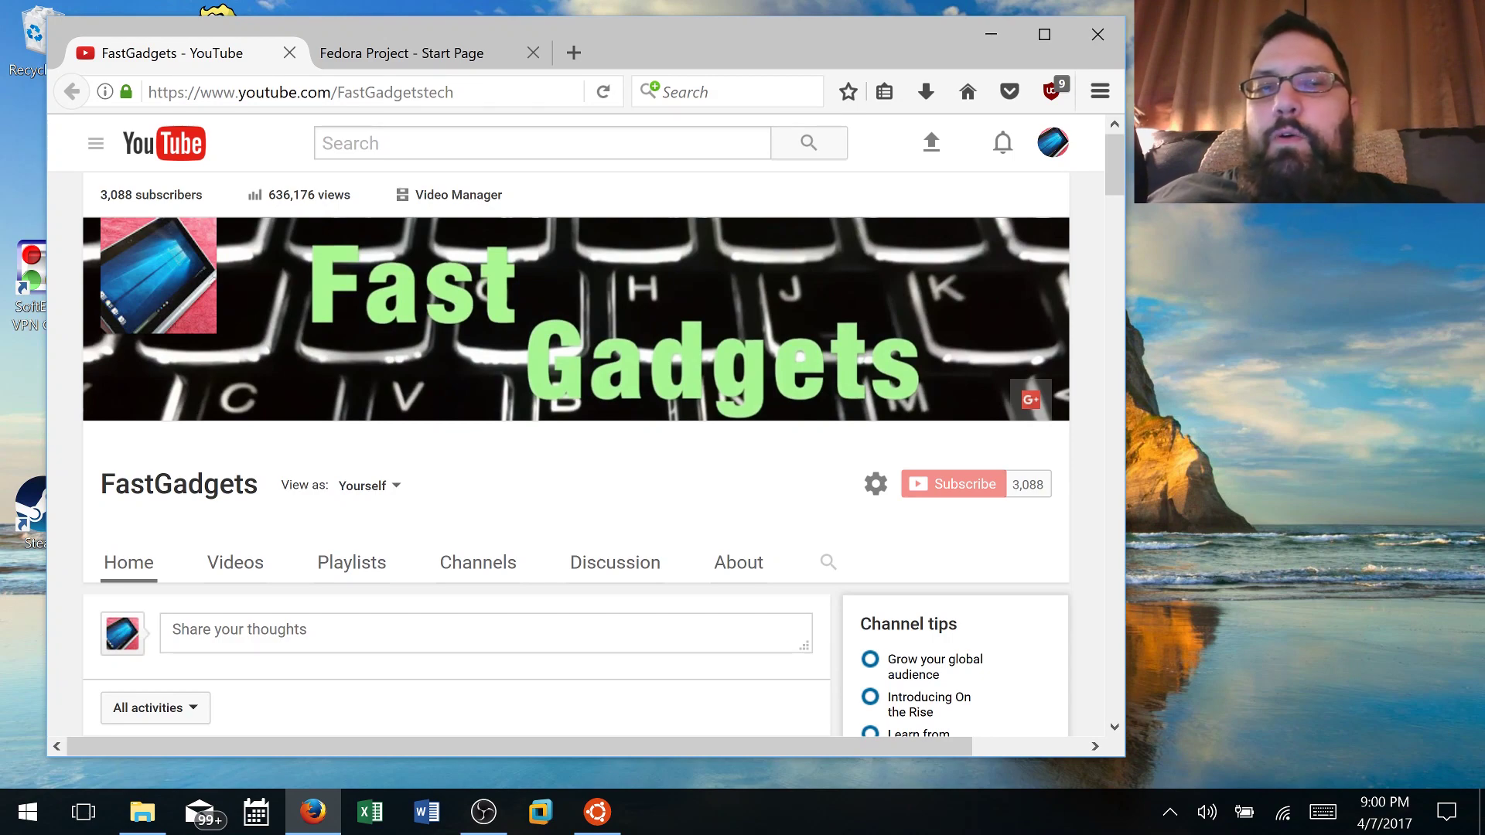
mouse_move(696, 34)
mouse_down()
mouse_move(744, 149)
mouse_move(691, 30)
mouse_up()
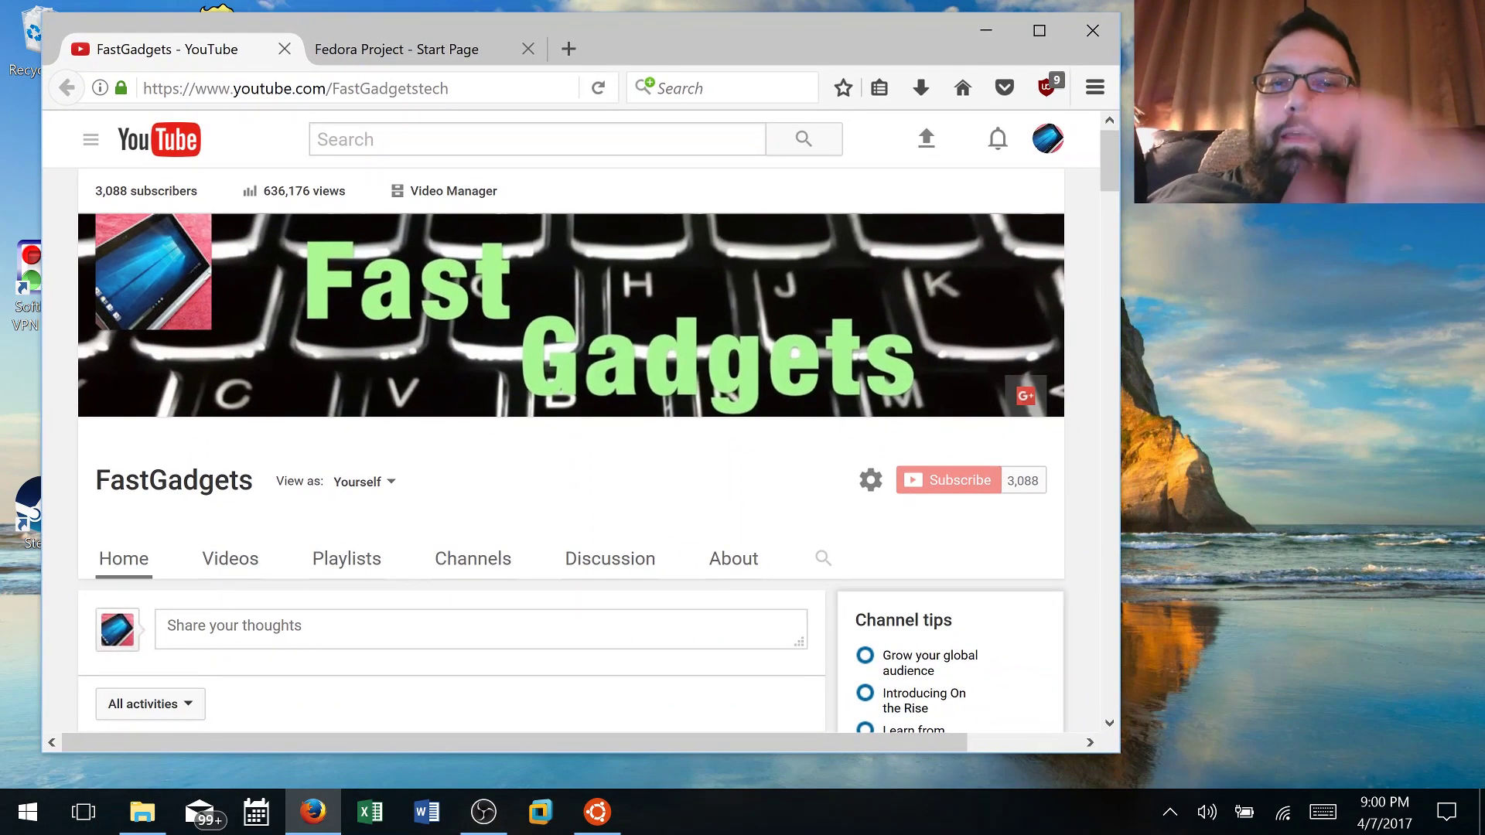